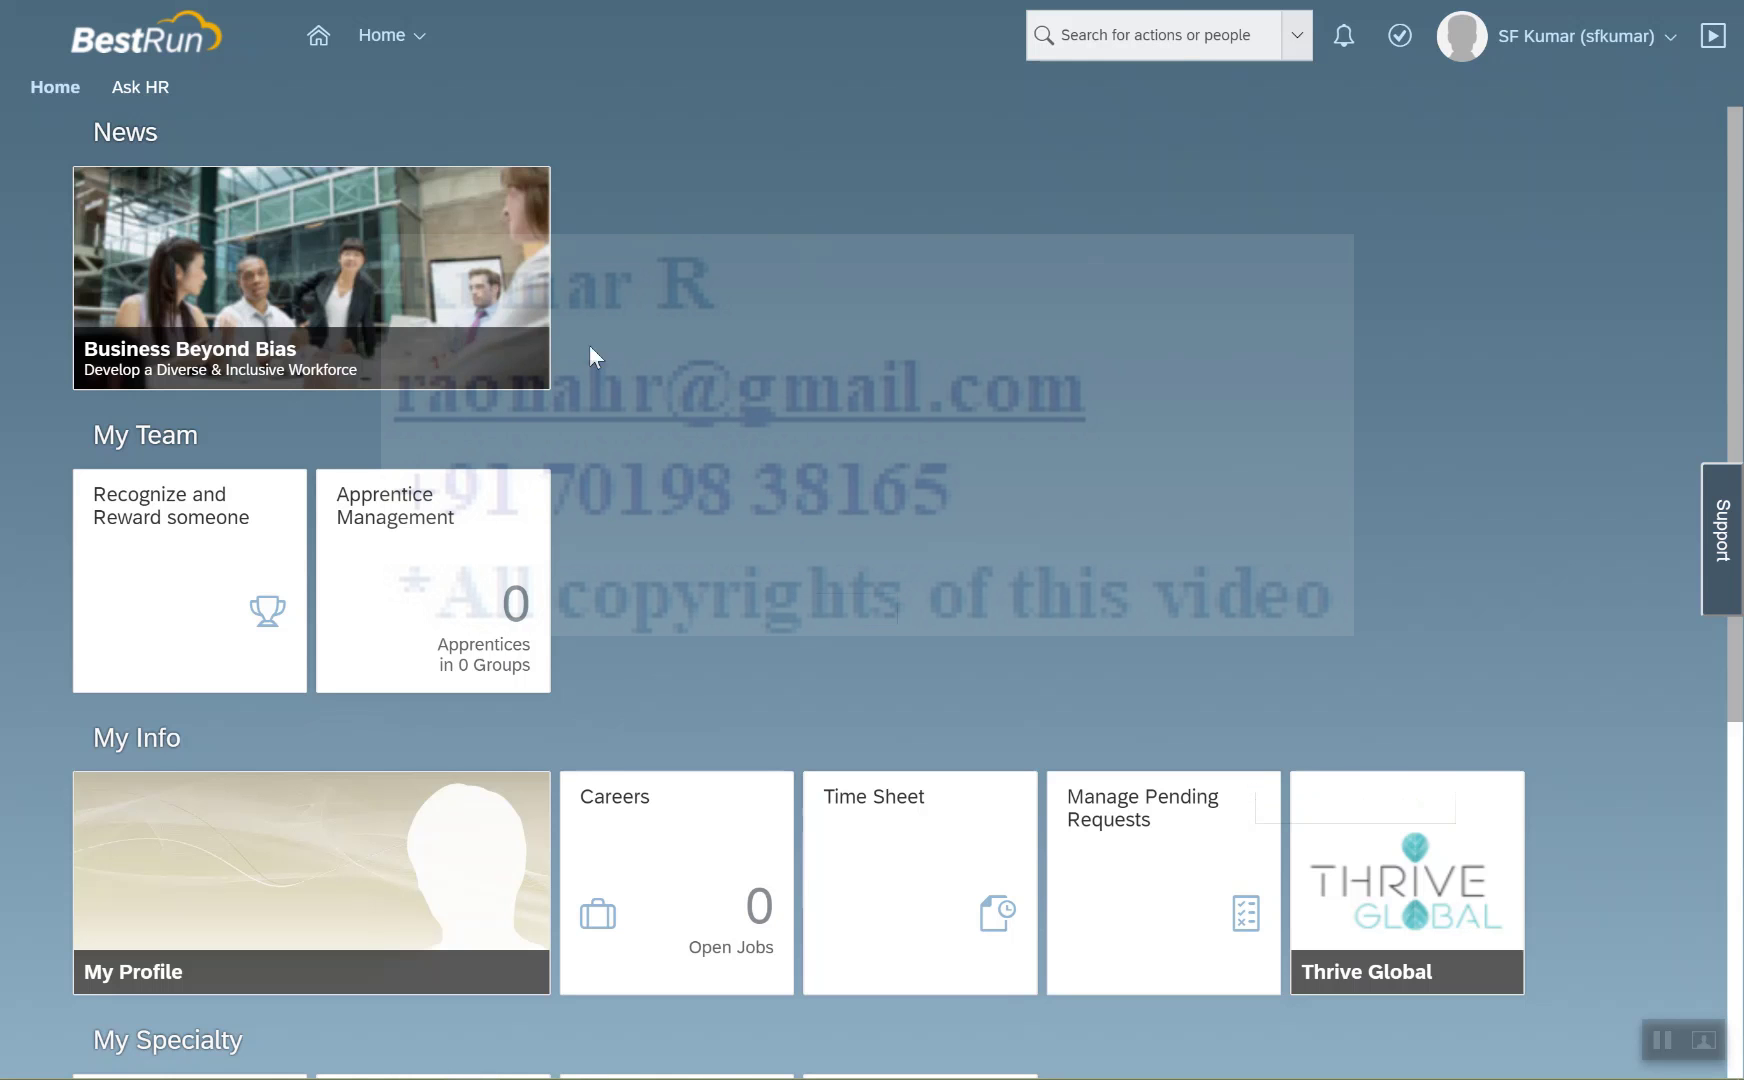
From the Reporting module's Report Center, start a new report of type Tile
{"action": "left_click", "coordinate": [419, 40]}
{"action": "left_click", "coordinate": [446, 580]}
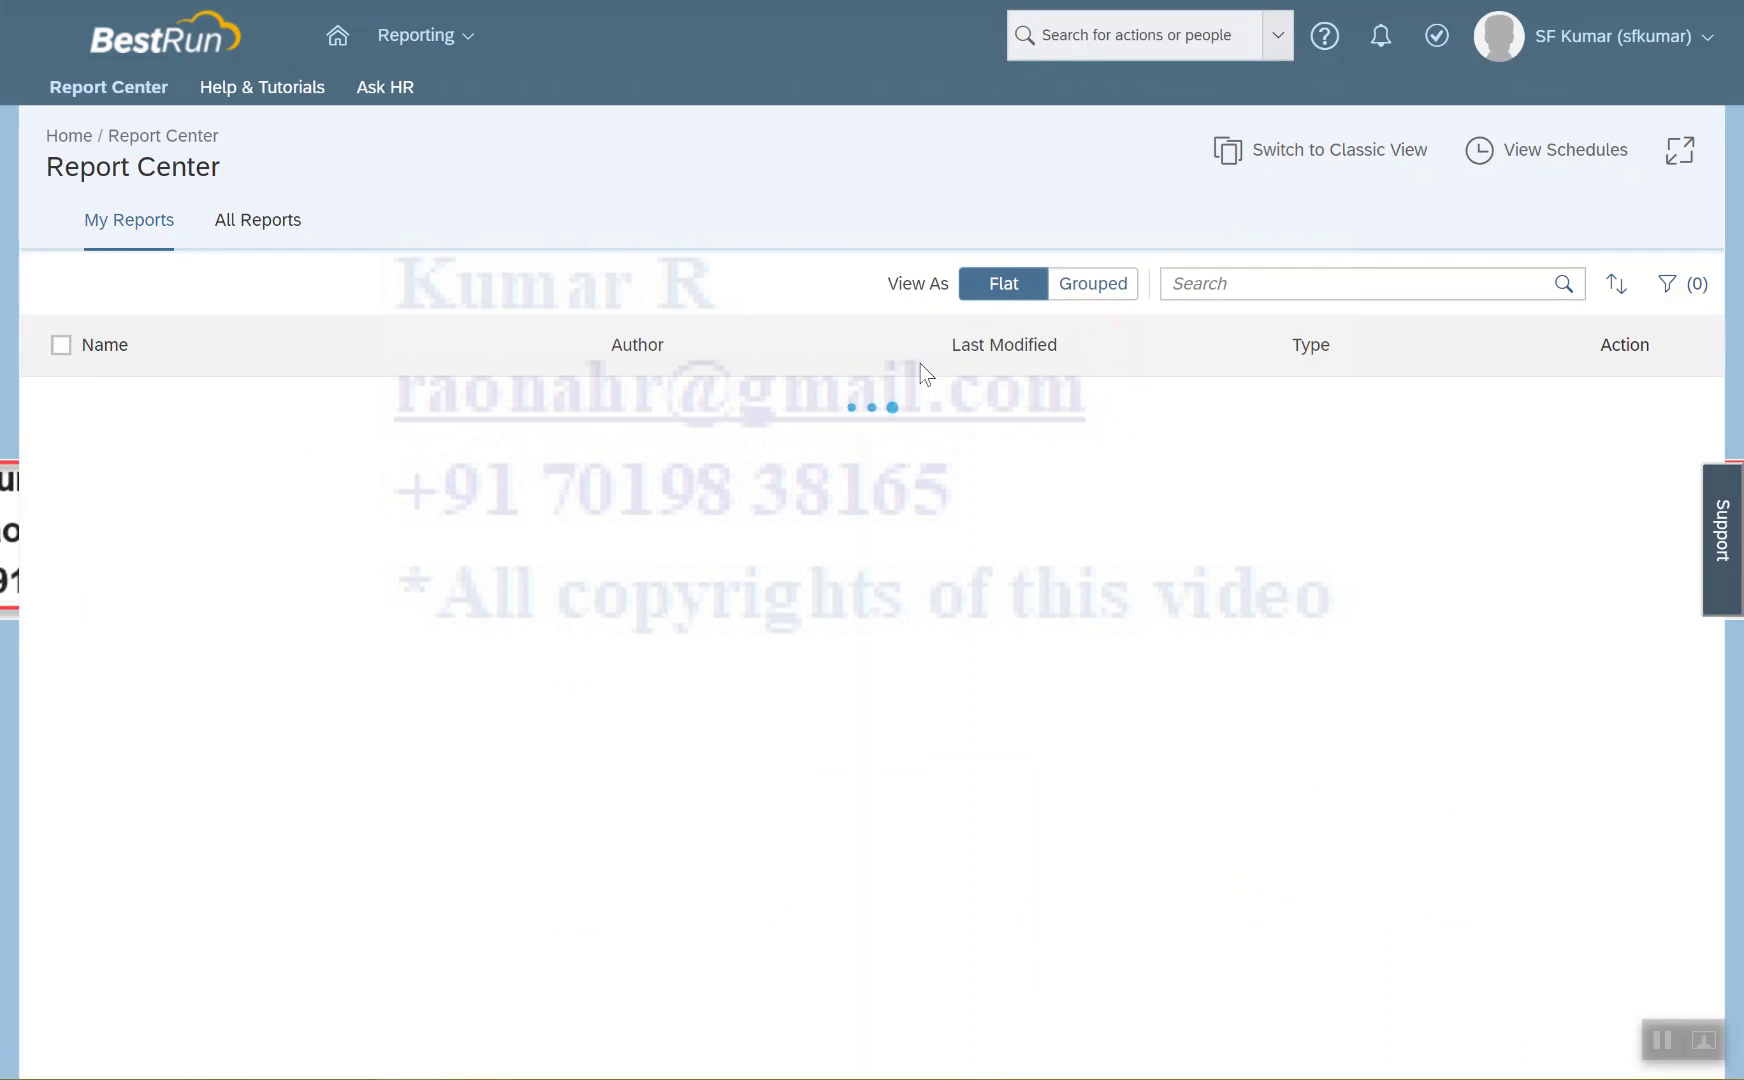
{"action": "left_click", "coordinate": [752, 284]}
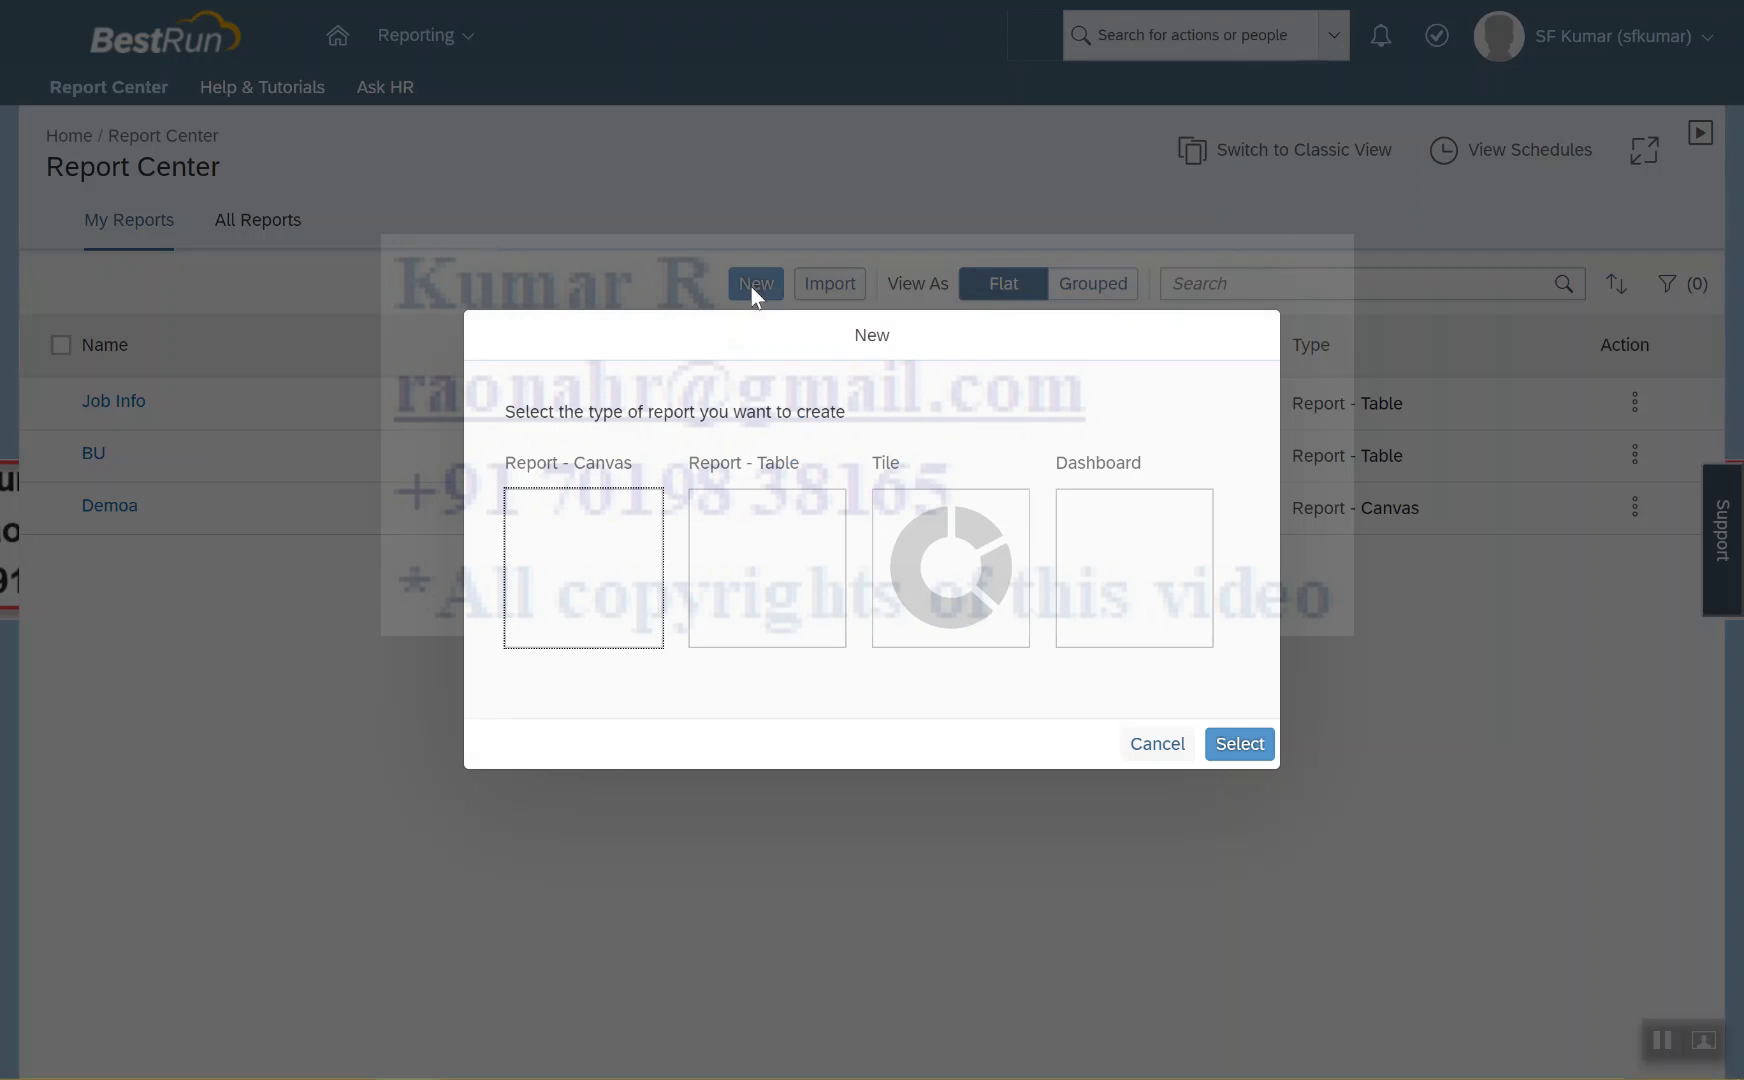
{"action": "left_click", "coordinate": [929, 555]}
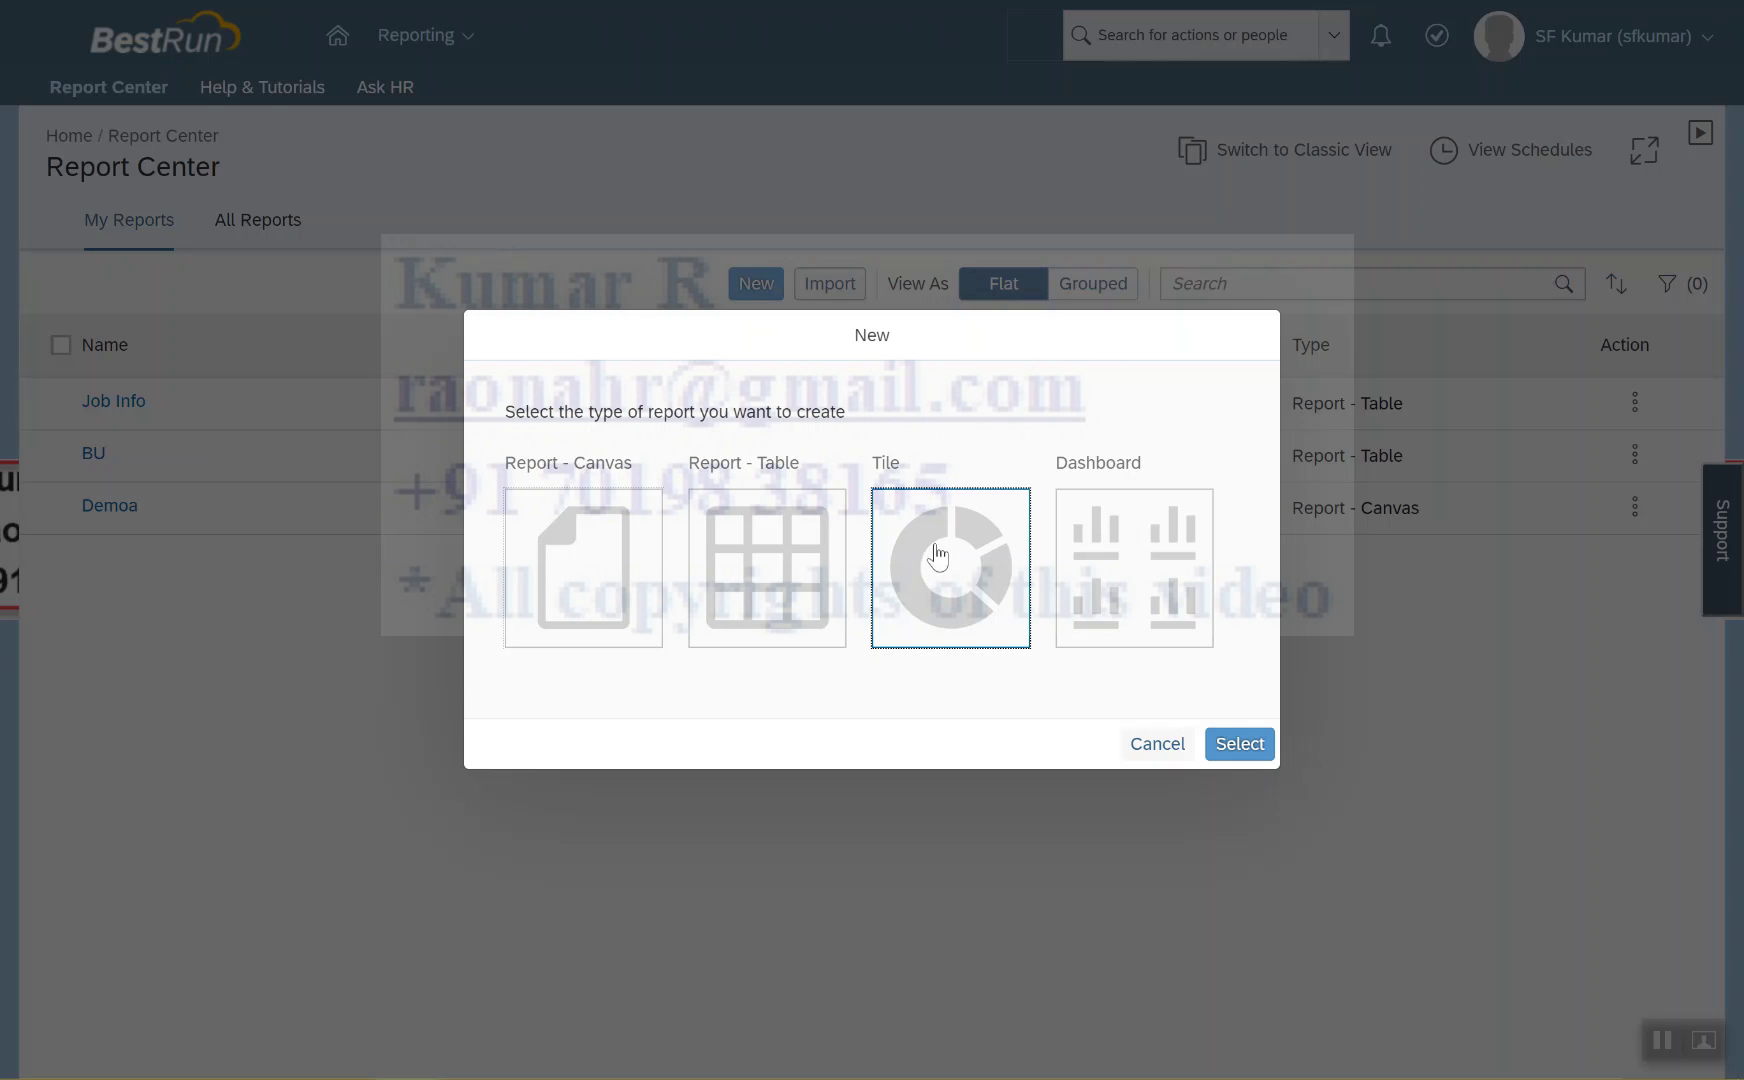
{"action": "left_click", "coordinate": [1240, 745]}
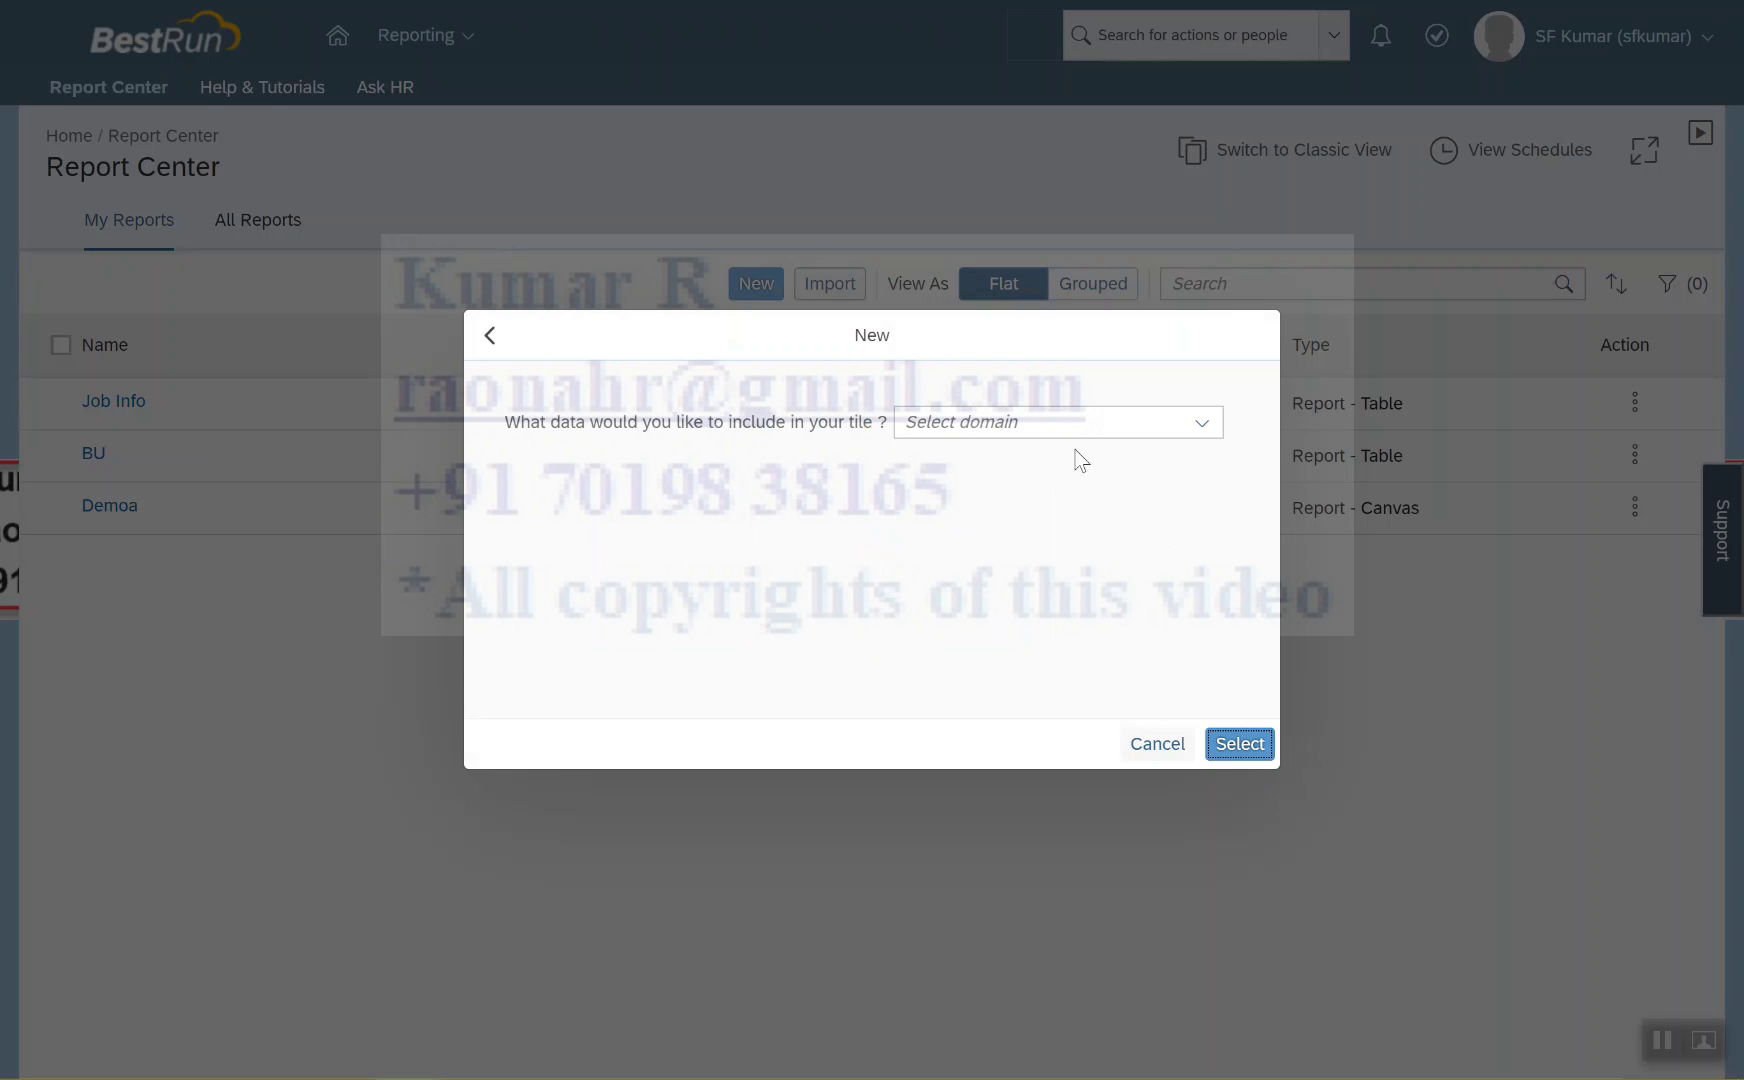
Choose Job Information (Date Range) as the tile's data domain
{"action": "left_click", "coordinate": [1203, 423]}
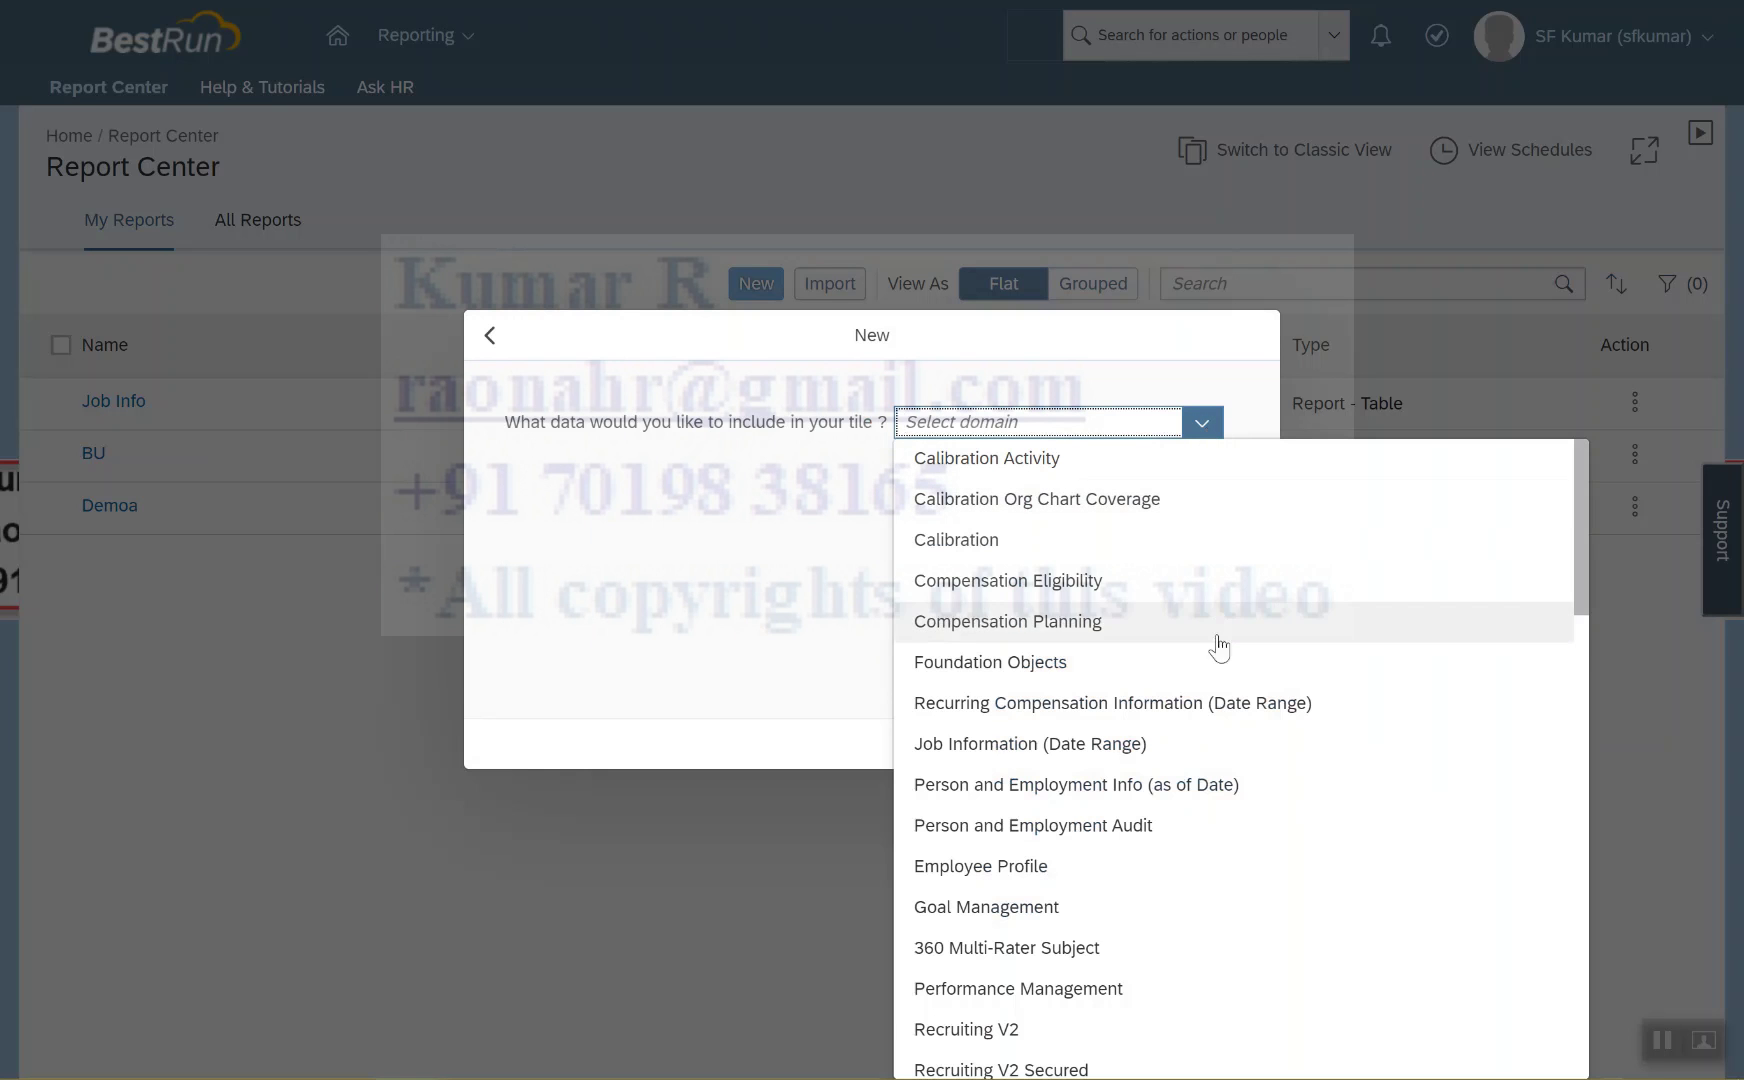
{"action": "scroll", "coordinate": [1215, 700], "scroll_direction": "down", "scroll_amount": 3}
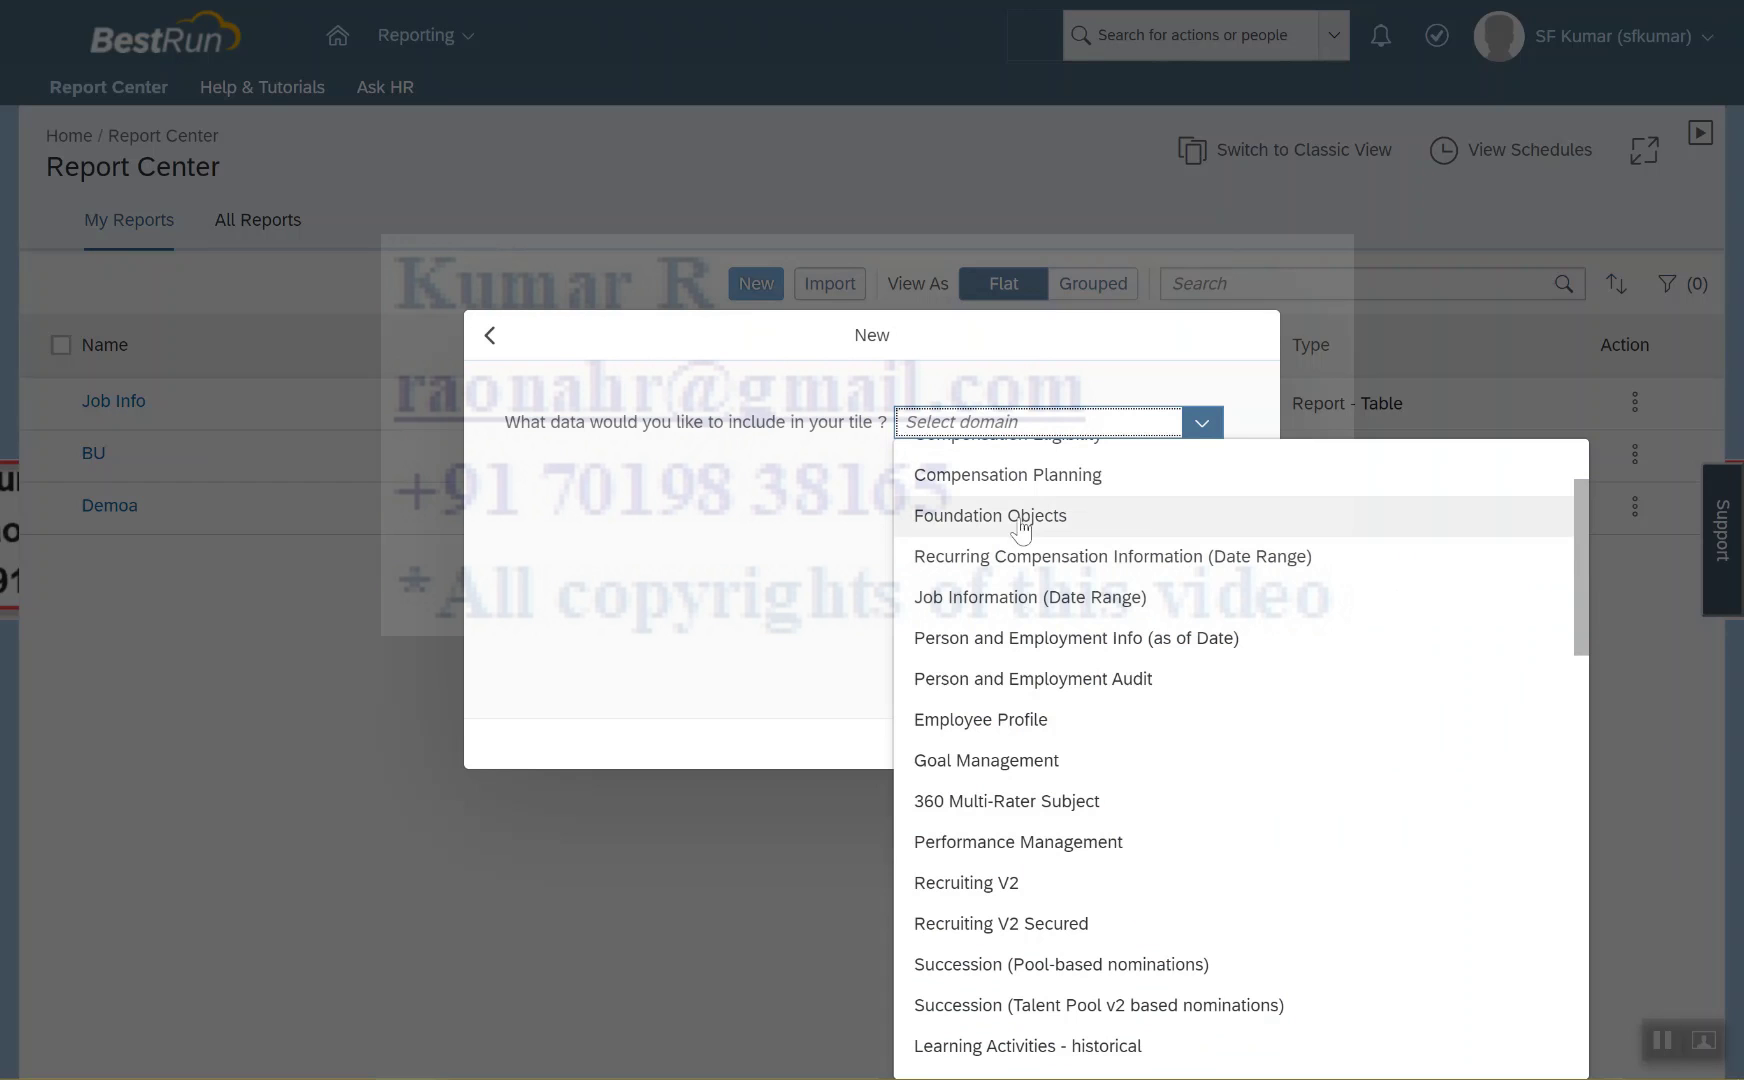
{"action": "left_click", "coordinate": [1033, 600]}
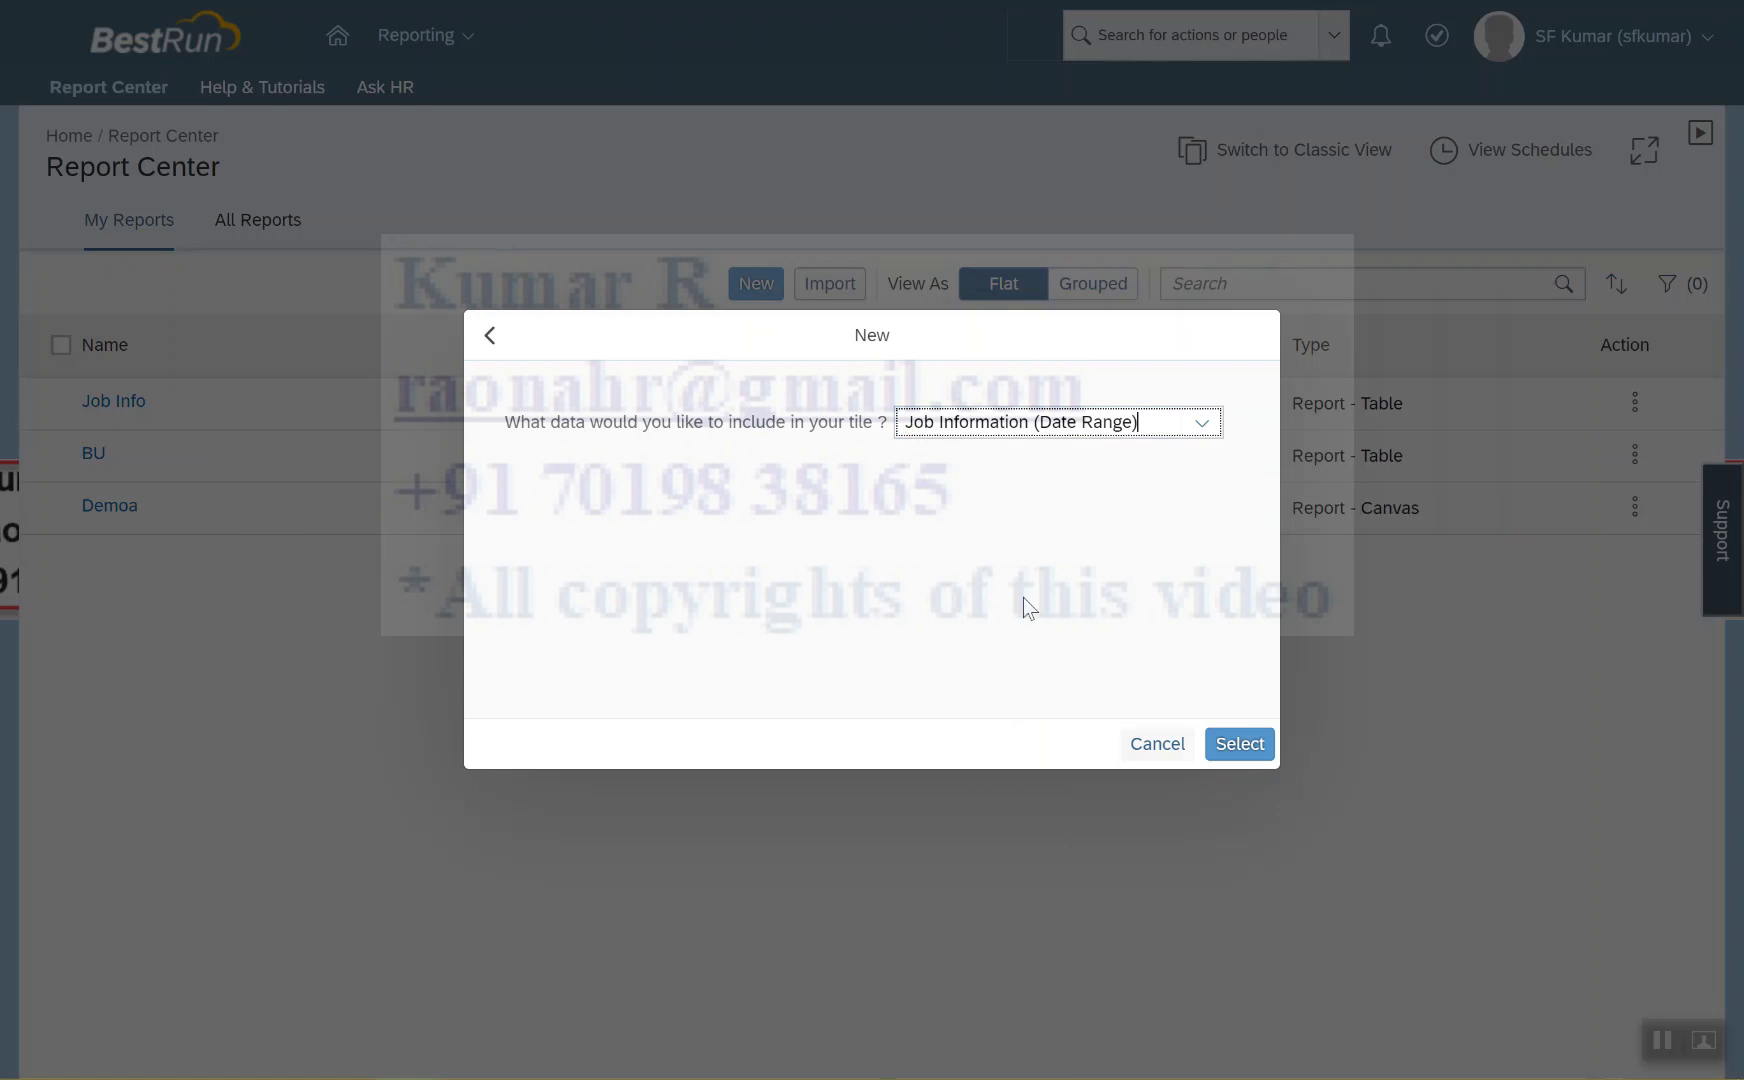
{"action": "left_click", "coordinate": [1231, 748]}
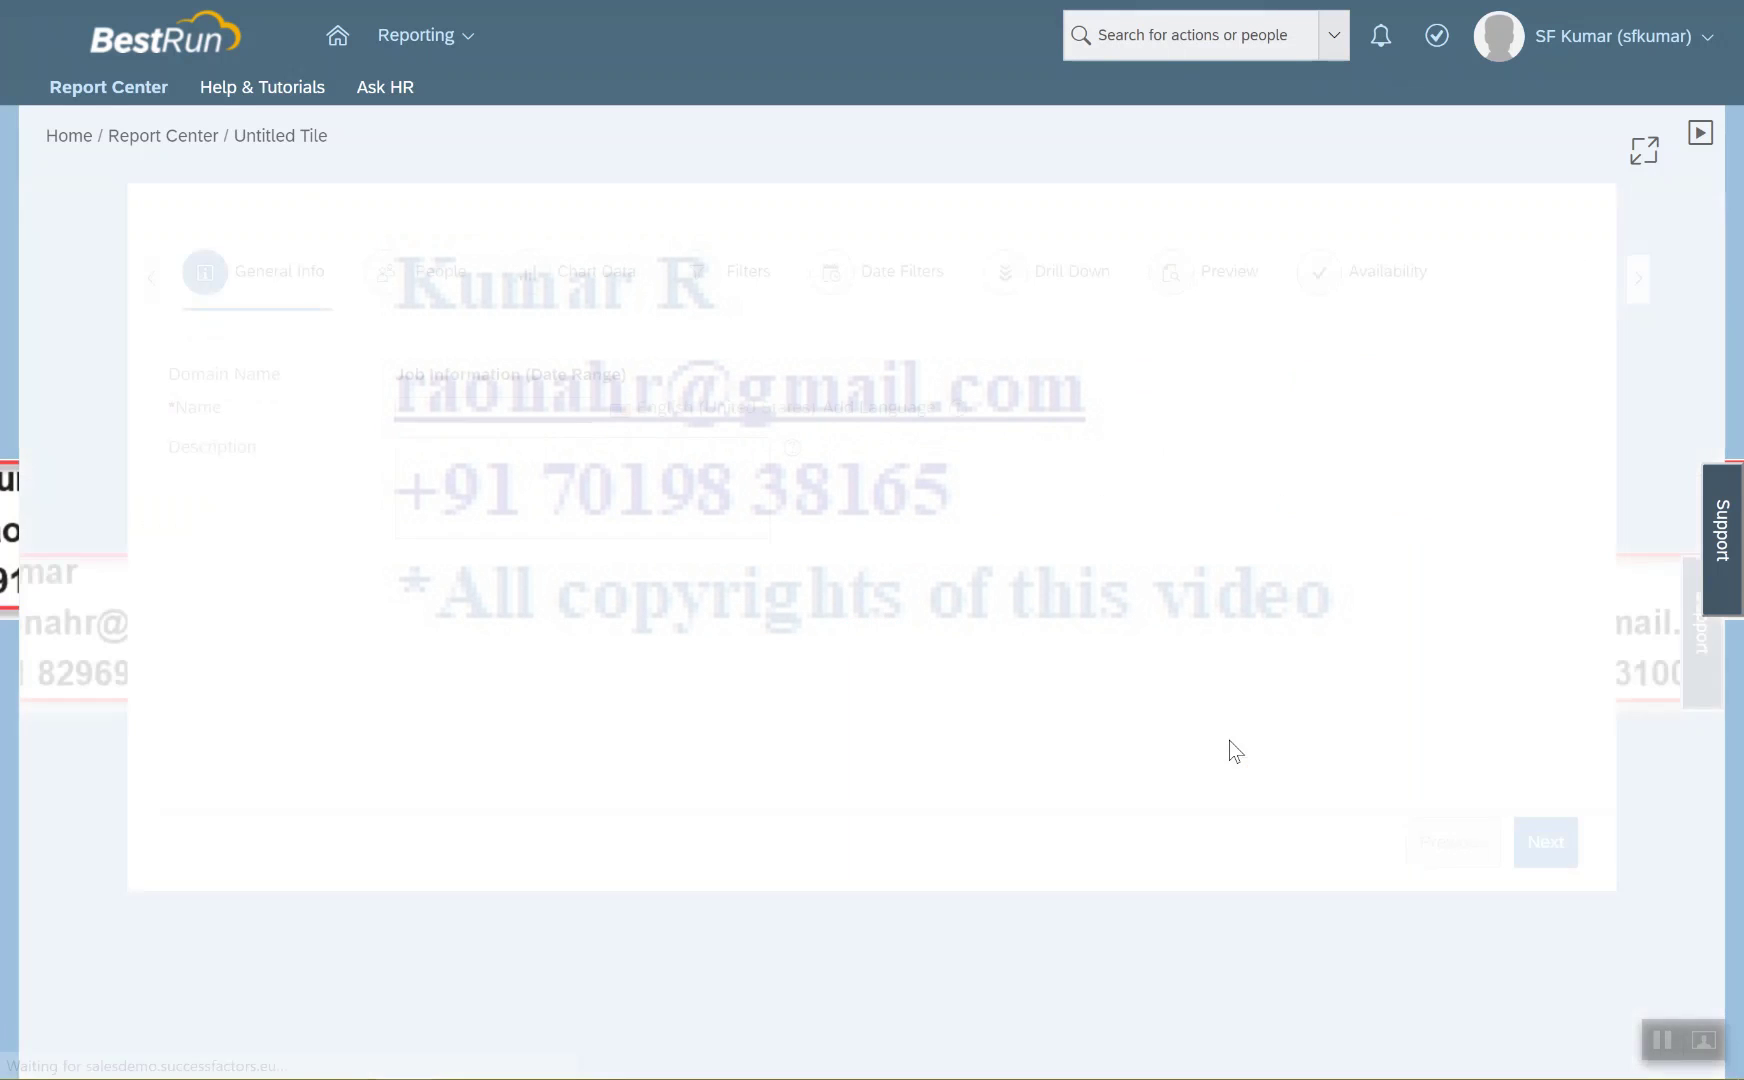
Name the tile 'Marital Status - BU' and go to its People settings
{"action": "left_click", "coordinate": [464, 406]}
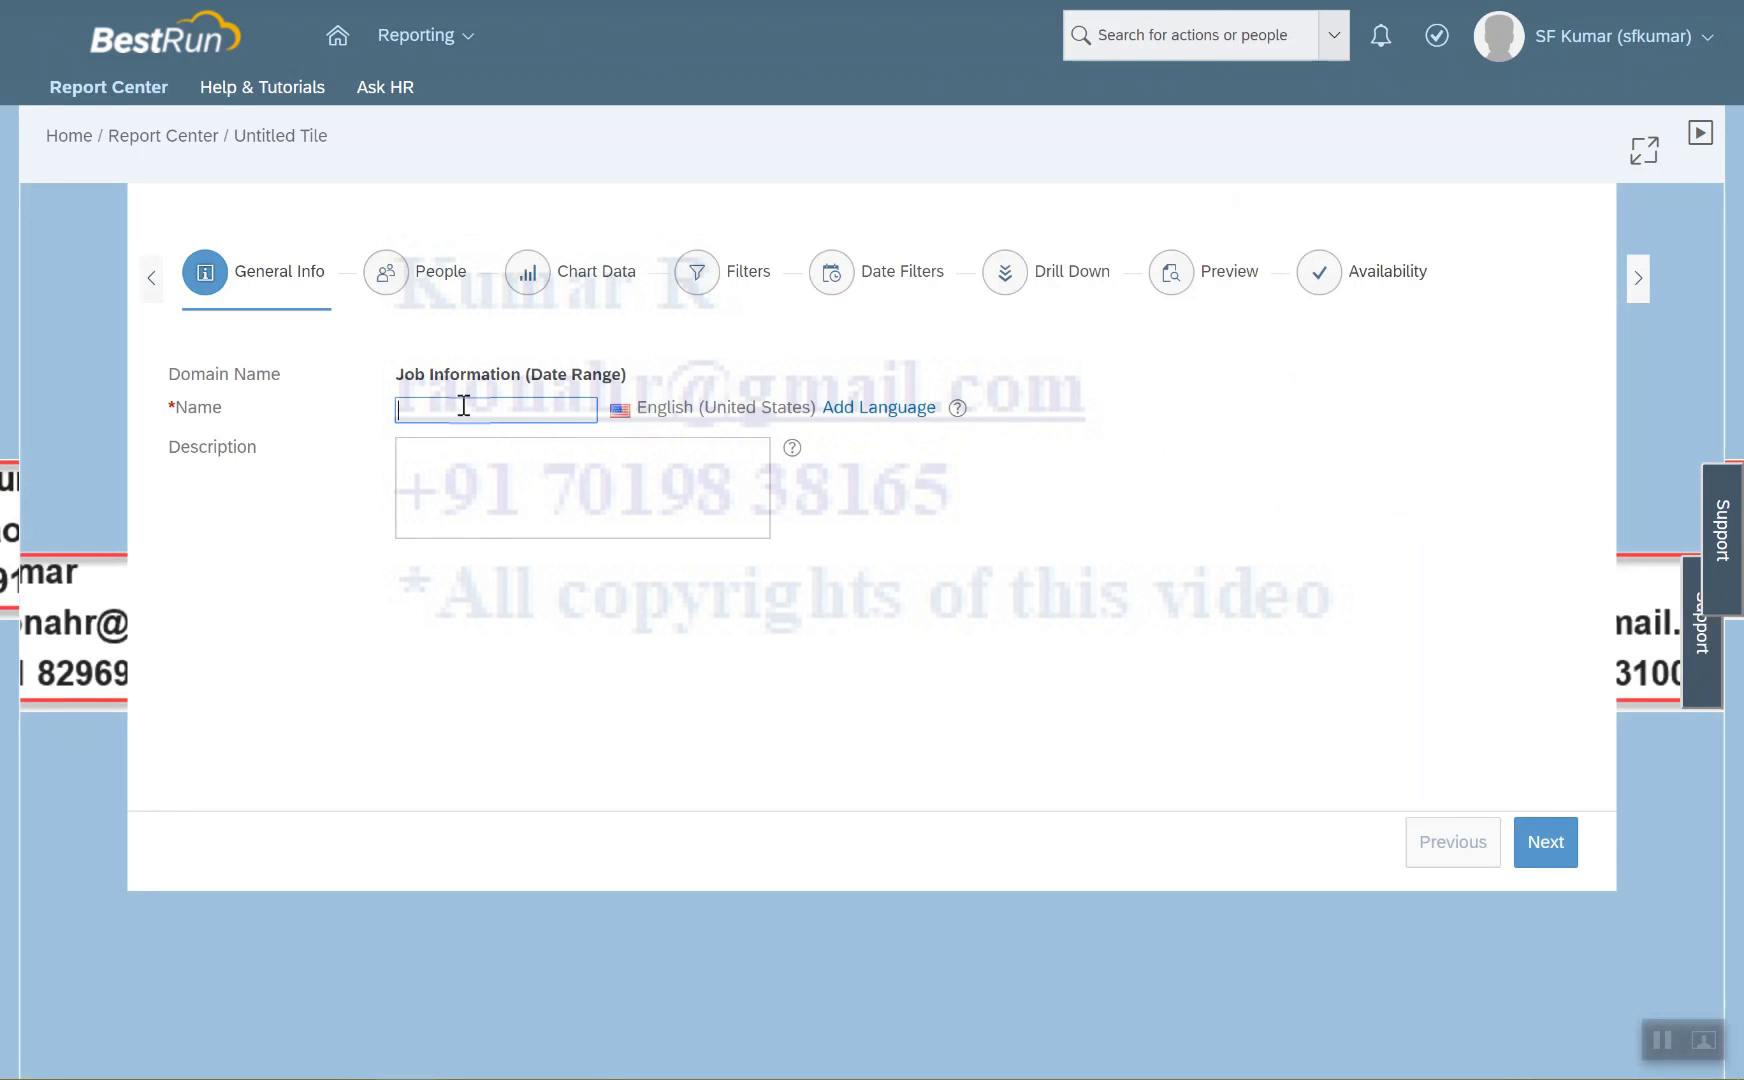
{"action": "type", "text": "Marital Status - BU"}
{"action": "left_click", "coordinate": [424, 476]}
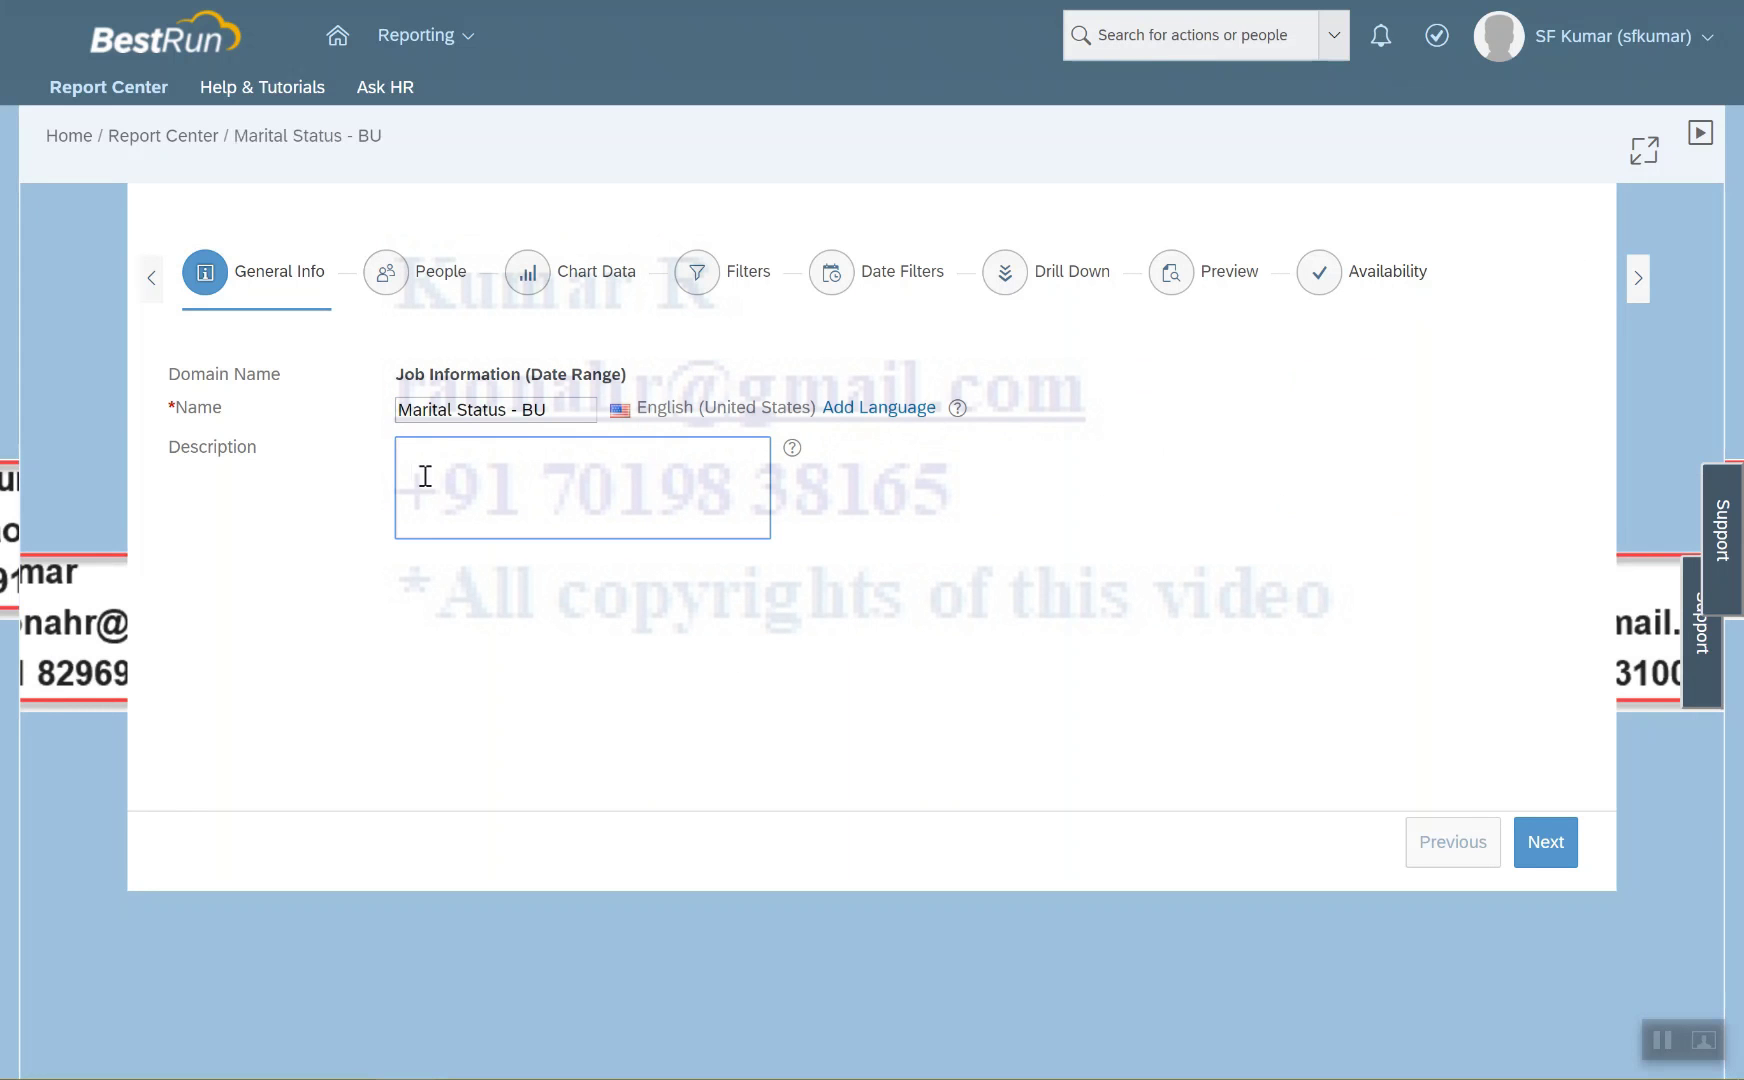
{"action": "left_click", "coordinate": [390, 282]}
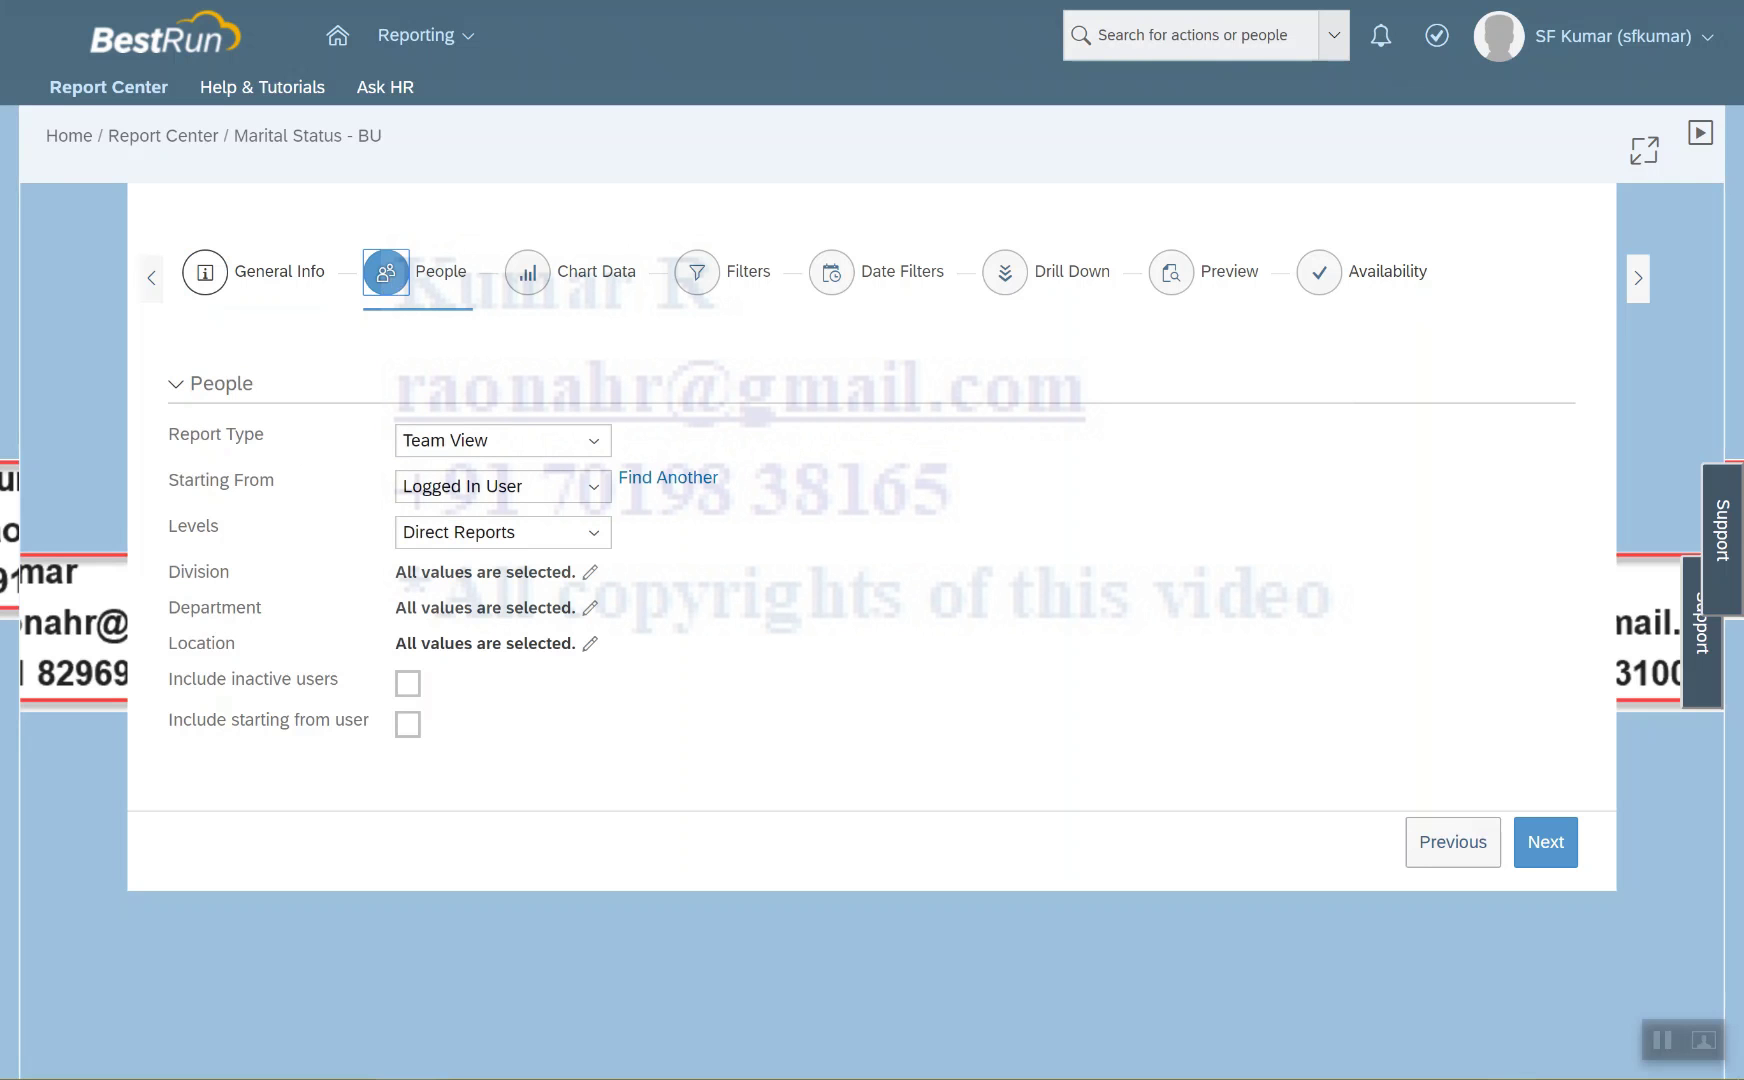
Capture a full-screen snip of the People step from the Windows Ink Workspace
{"action": "key", "text": "super+w"}
{"action": "left_click", "coordinate": [1536, 1010]}
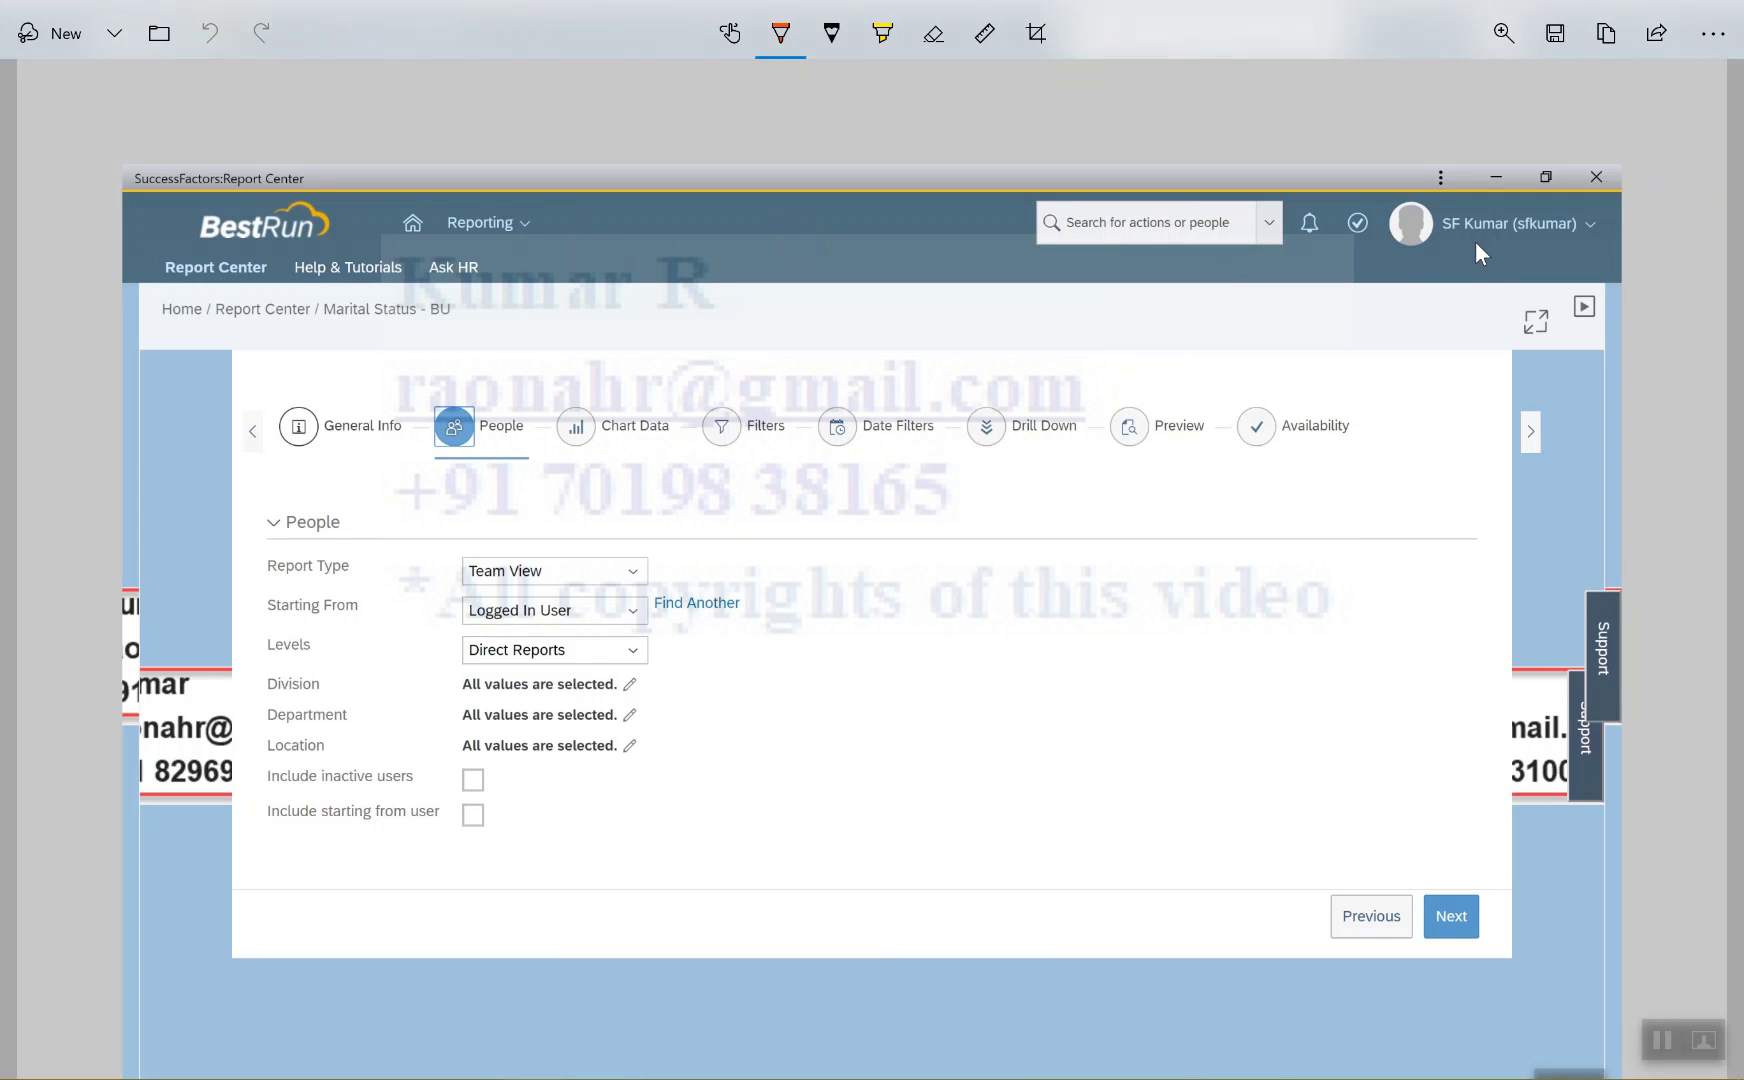
Circle the Report Type label in orange on the snip, then close Snip & Sketch
{"action": "mouse_move", "coordinate": [300, 541]}
{"action": "left_mouse_down"}
{"action": "mouse_move", "coordinate": [258, 567]}
{"action": "mouse_move", "coordinate": [305, 539]}
{"action": "mouse_move", "coordinate": [272, 572]}
{"action": "left_mouse_up"}
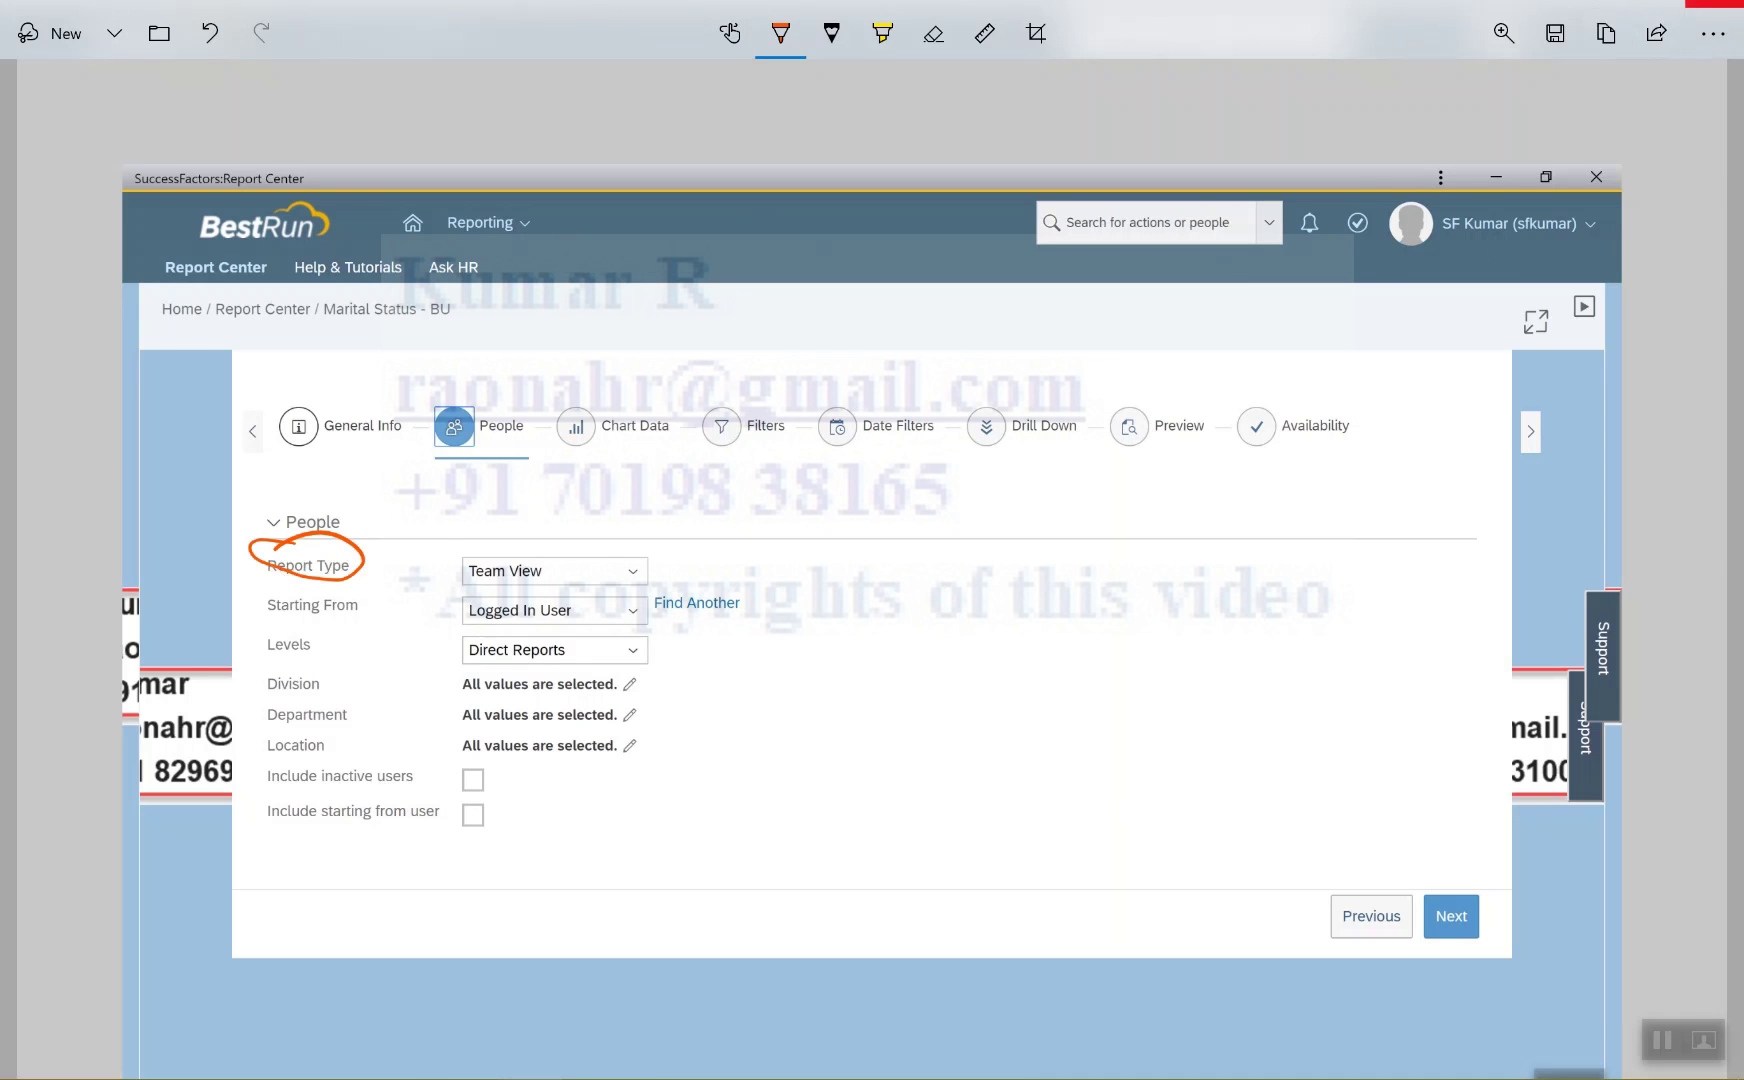
{"action": "left_click", "coordinate": [1714, 4]}
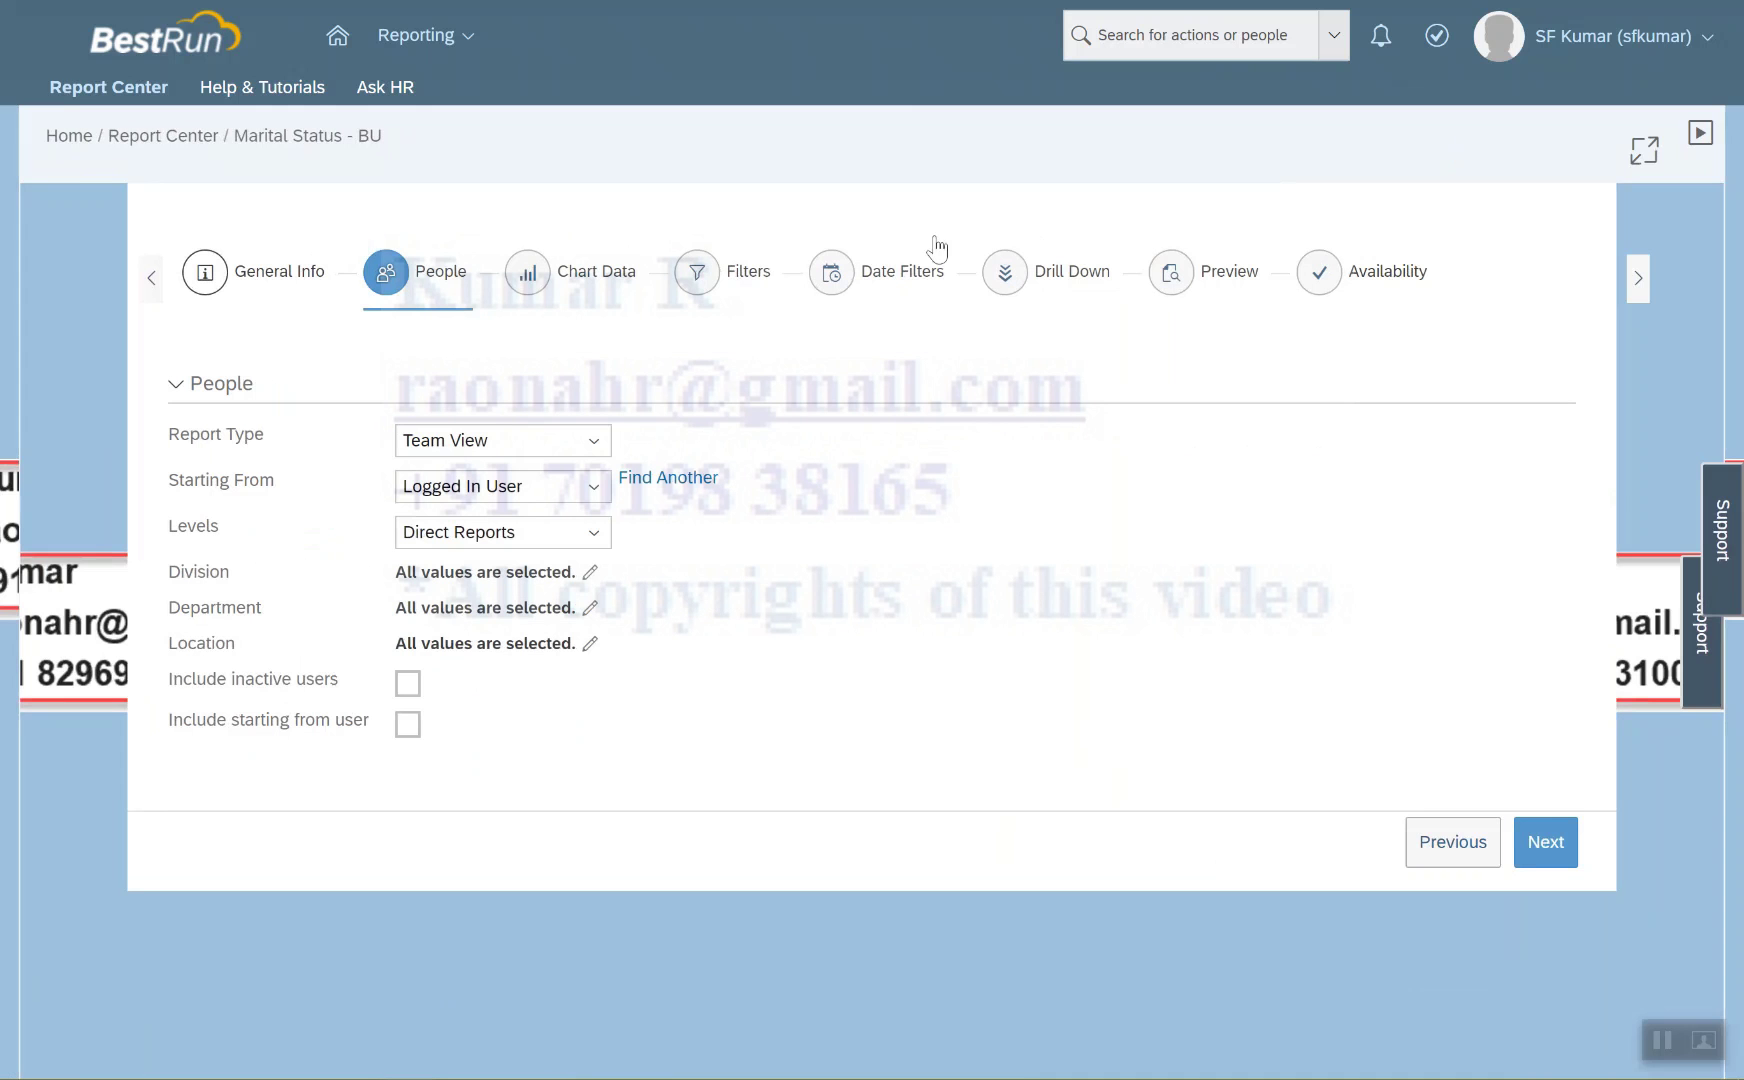
{"action": "left_click", "coordinate": [593, 438]}
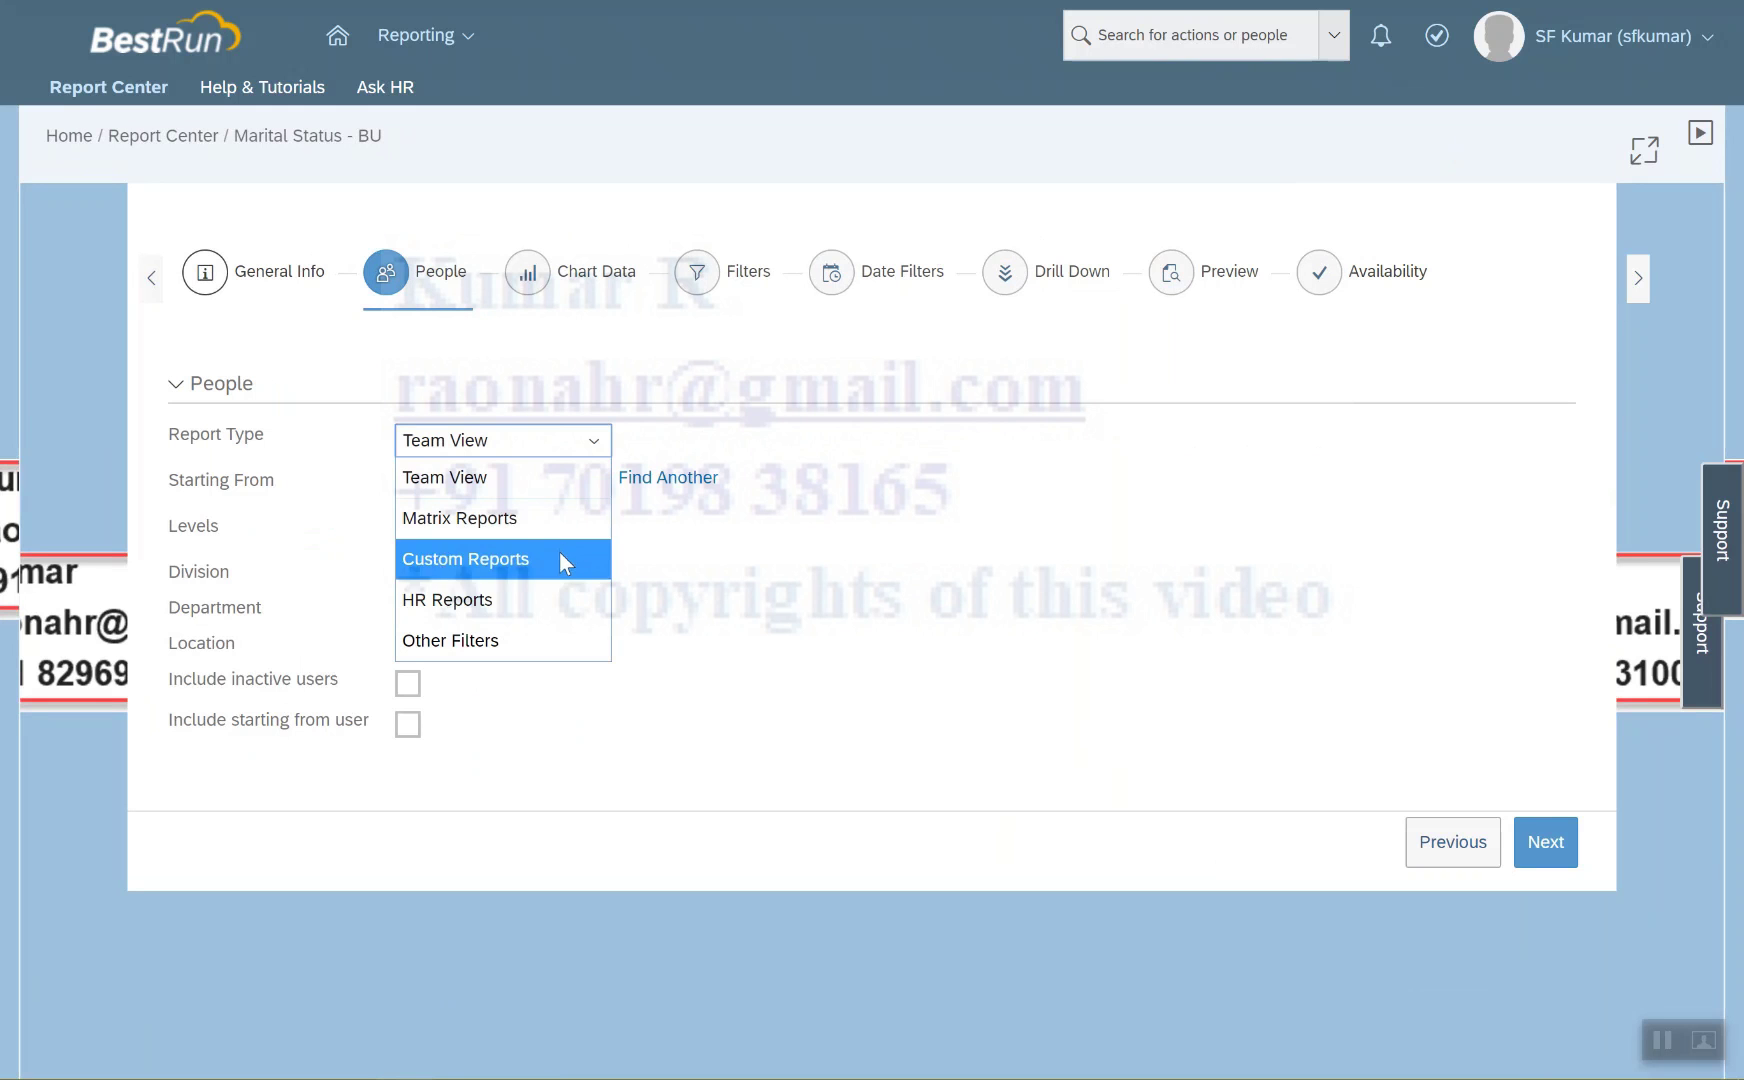
{"action": "left_click", "coordinate": [516, 643]}
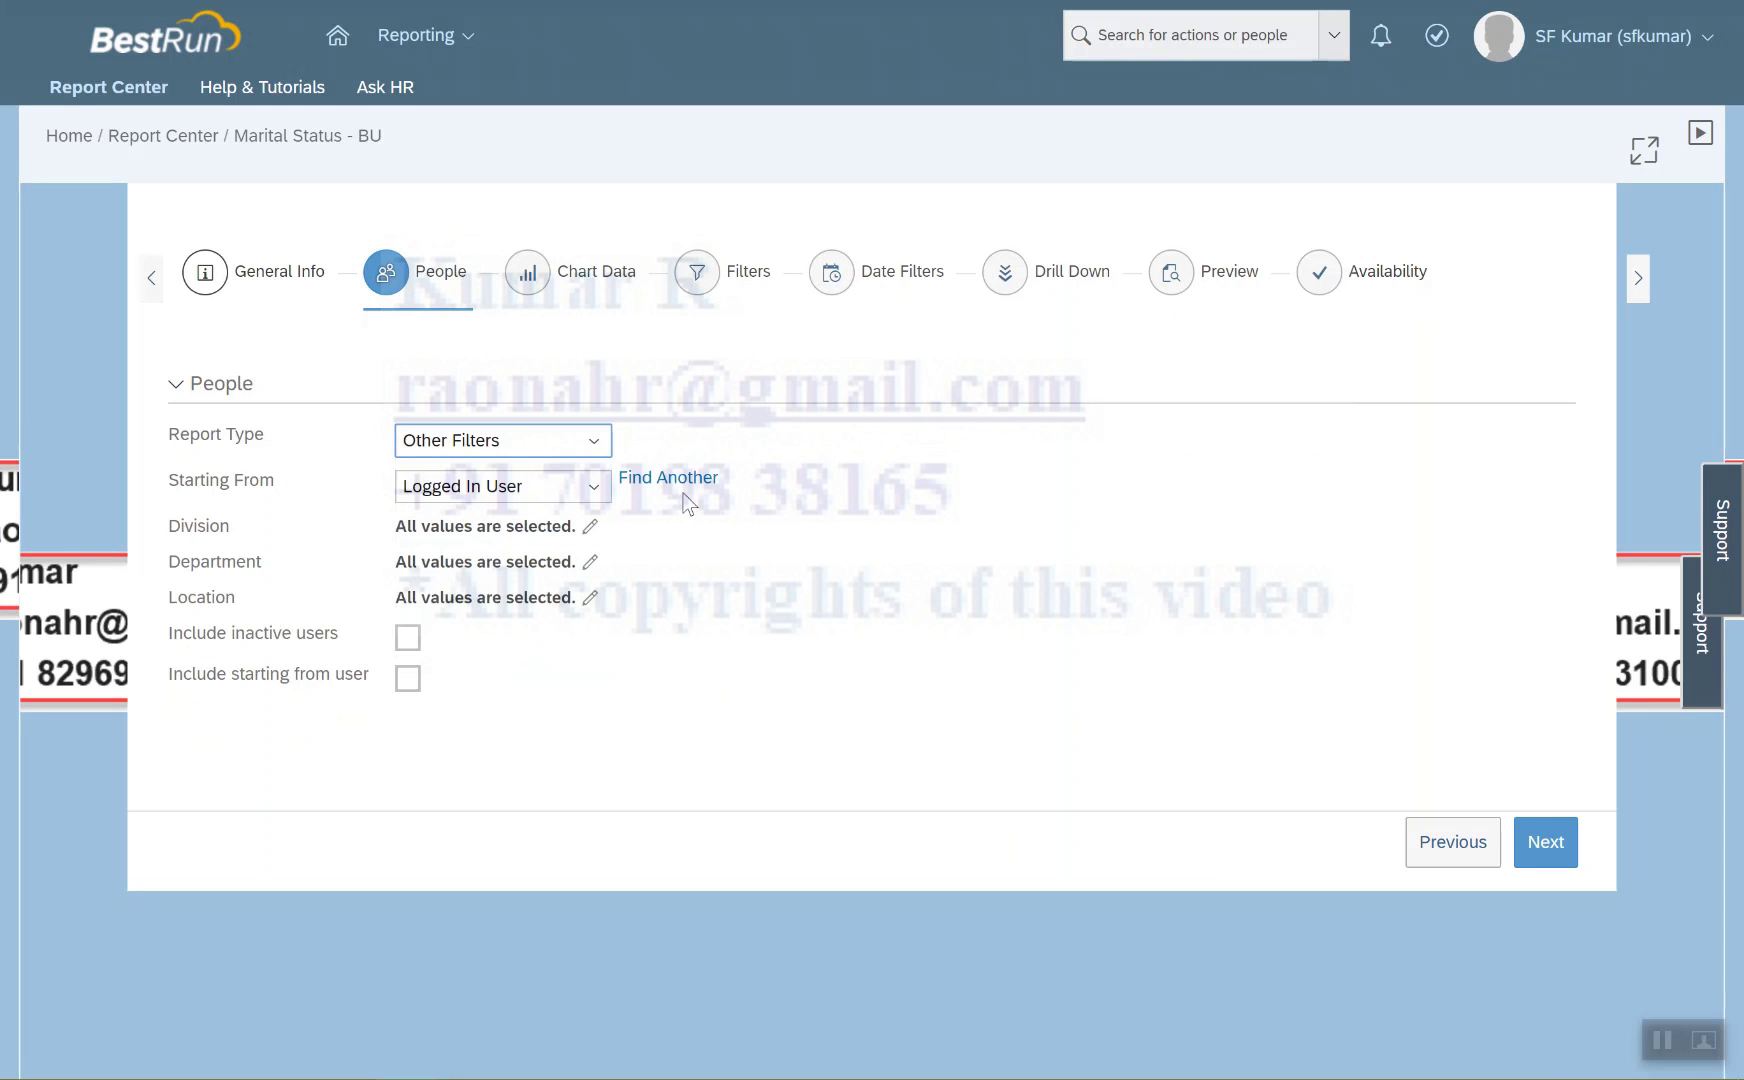
{"action": "left_click", "coordinate": [606, 440]}
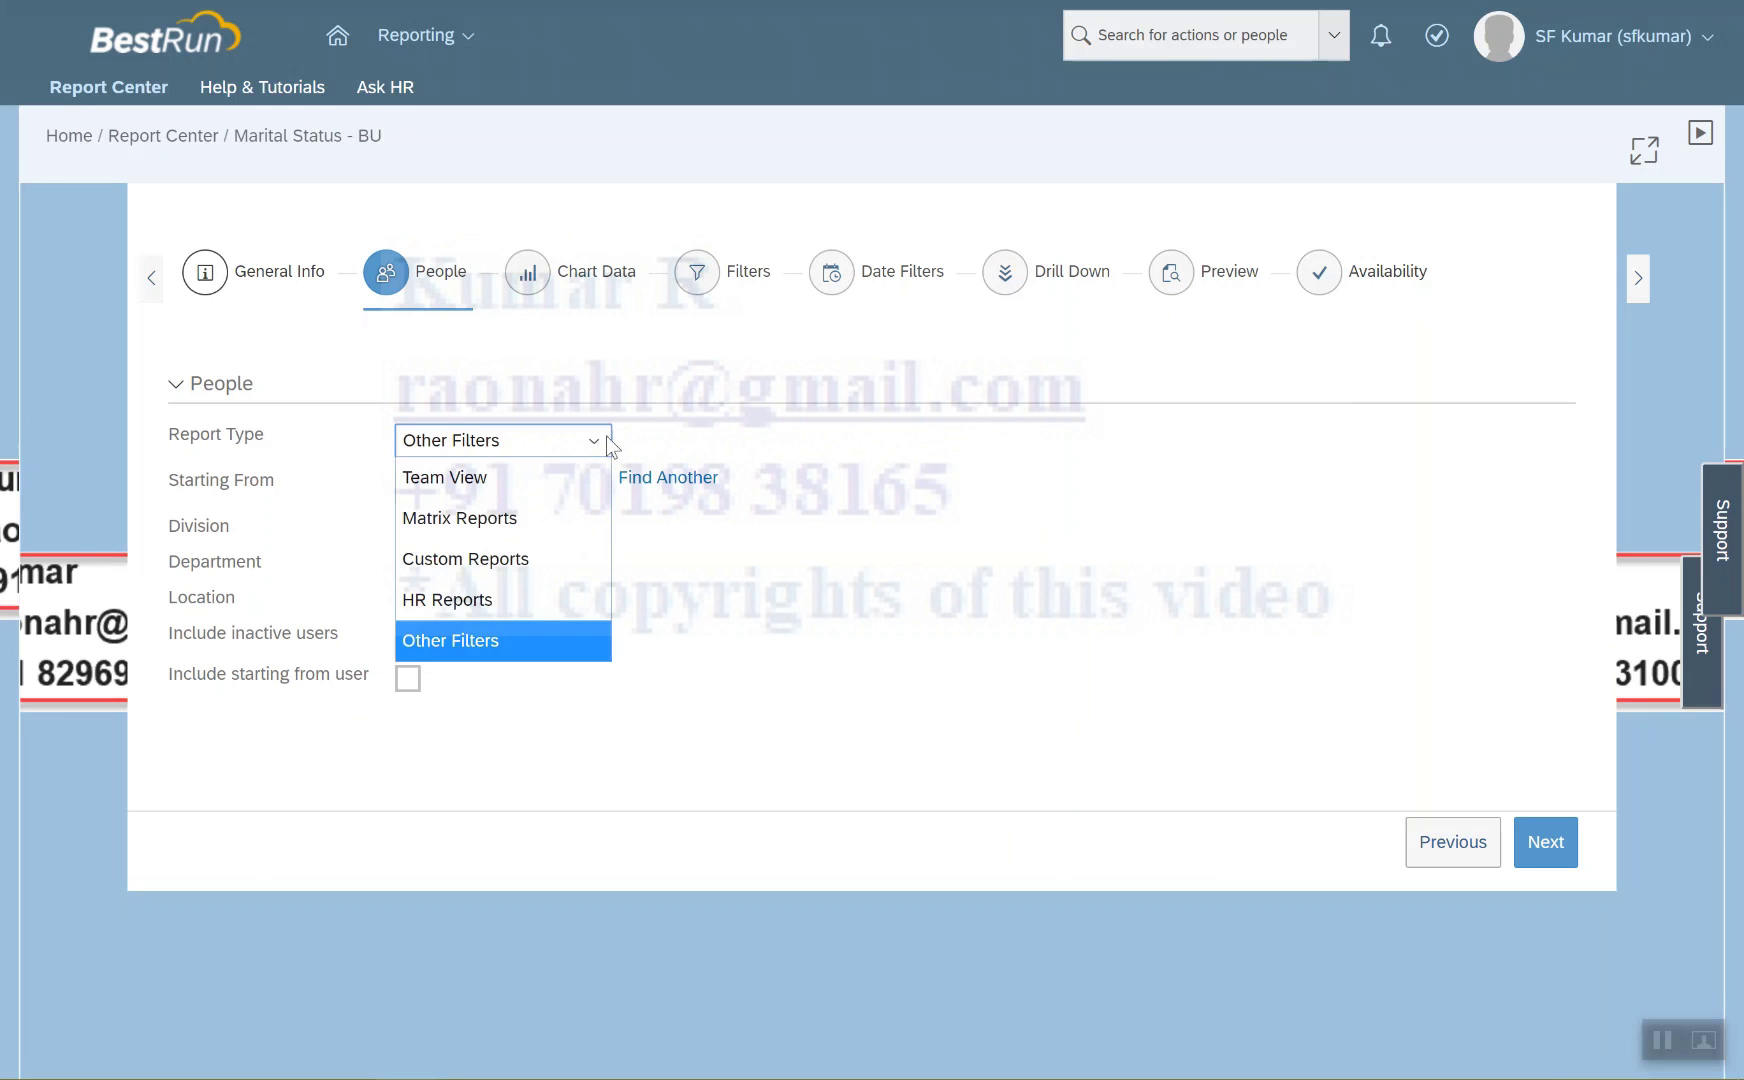
{"action": "left_click", "coordinate": [469, 600]}
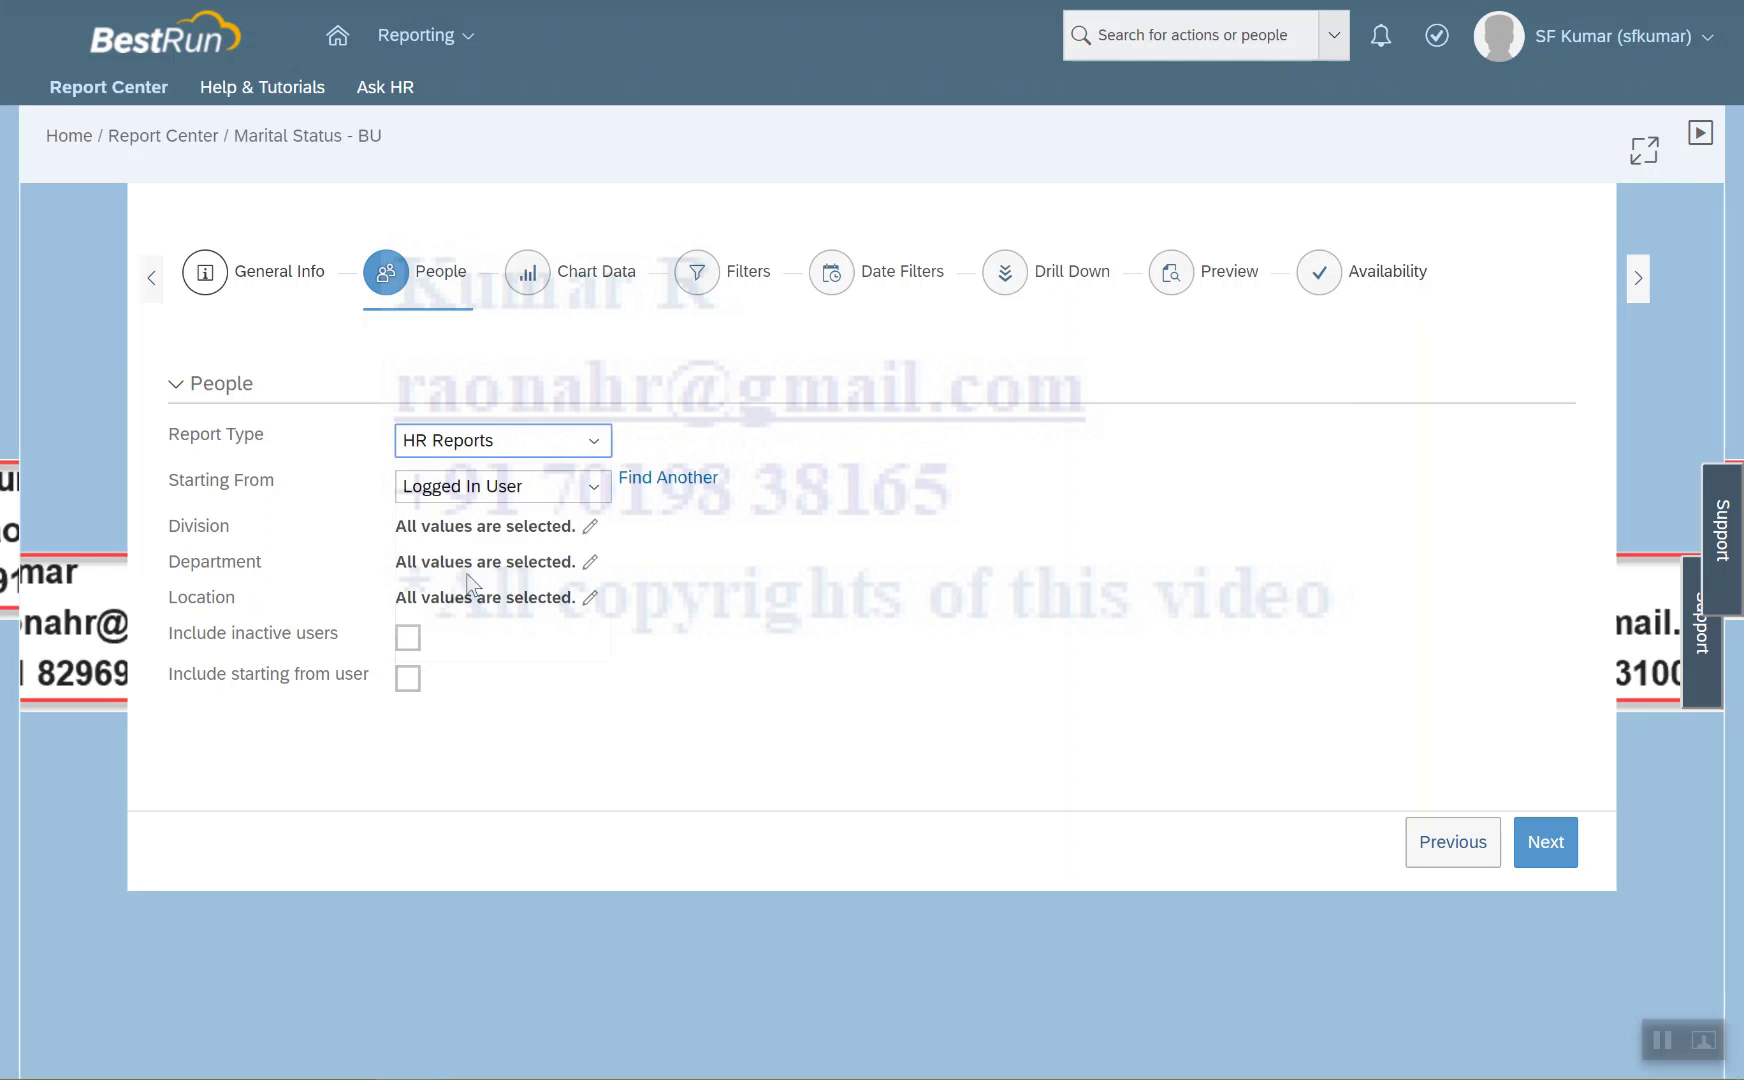
{"action": "left_click", "coordinate": [527, 458]}
{"action": "left_click", "coordinate": [517, 482]}
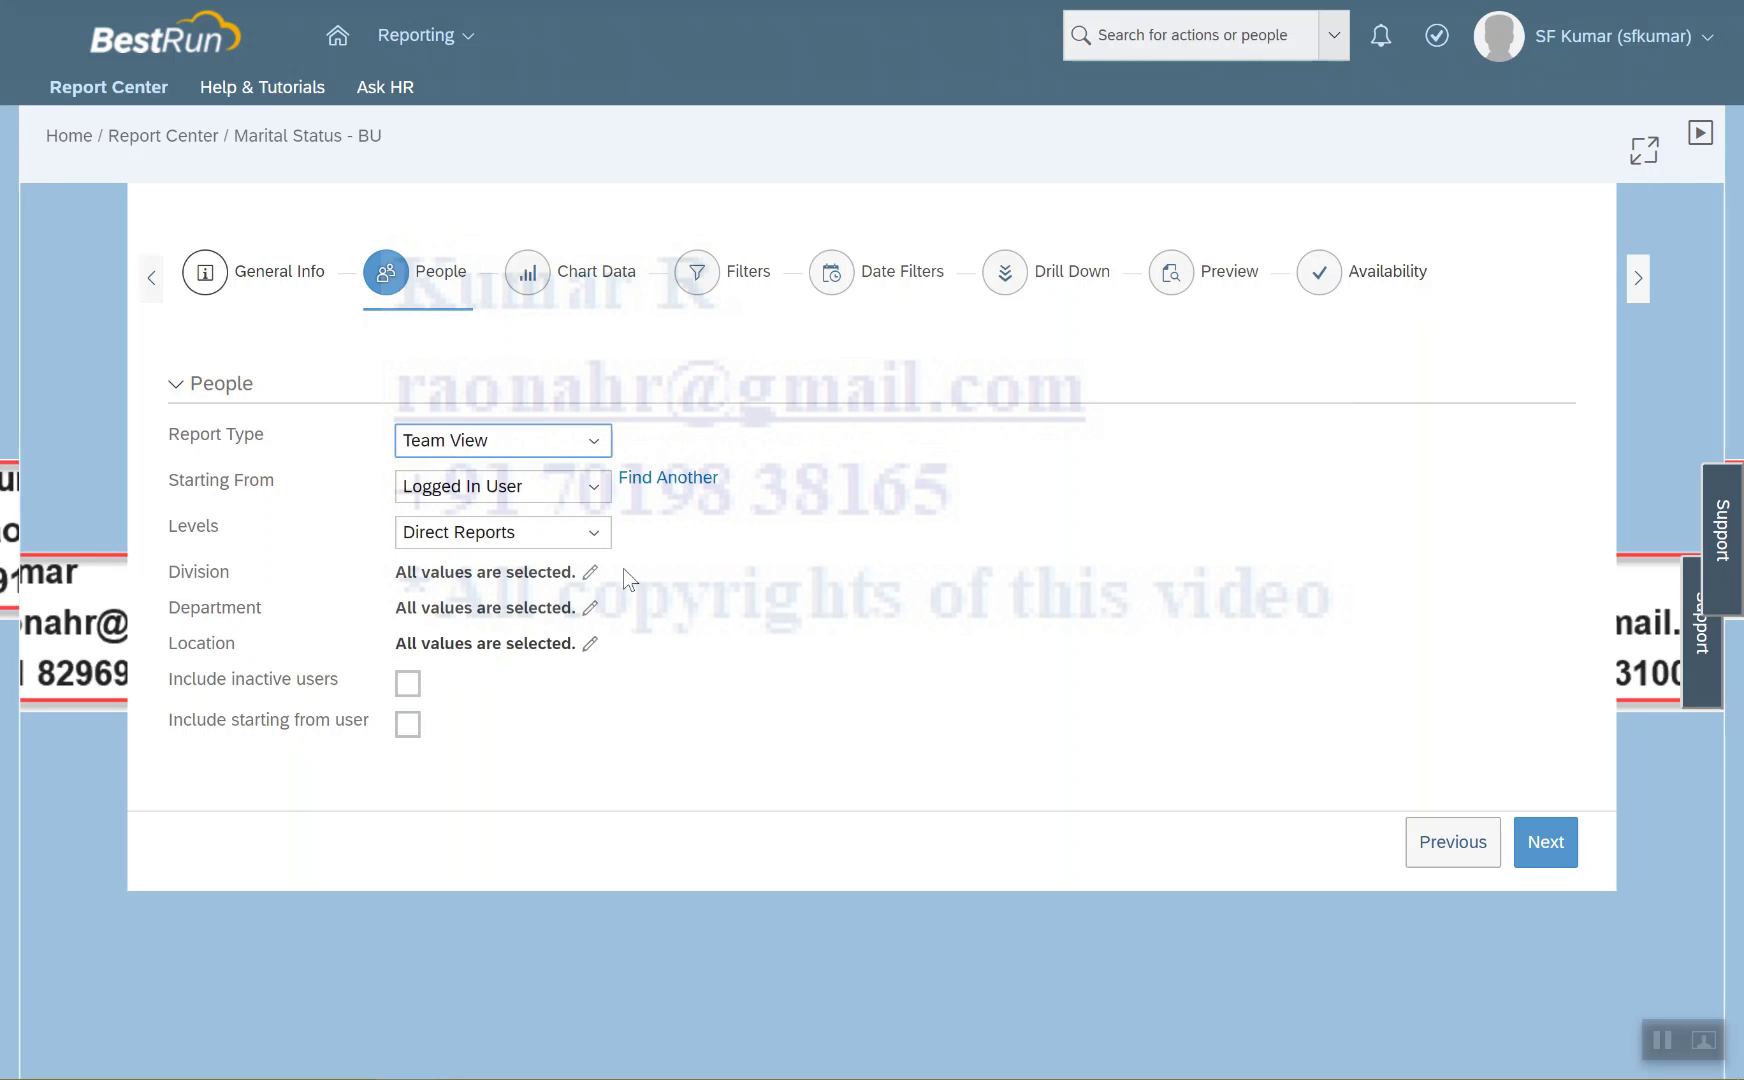
Keep Team View and Logged In User, leaving Division with all values selected
{"action": "left_click", "coordinate": [594, 442]}
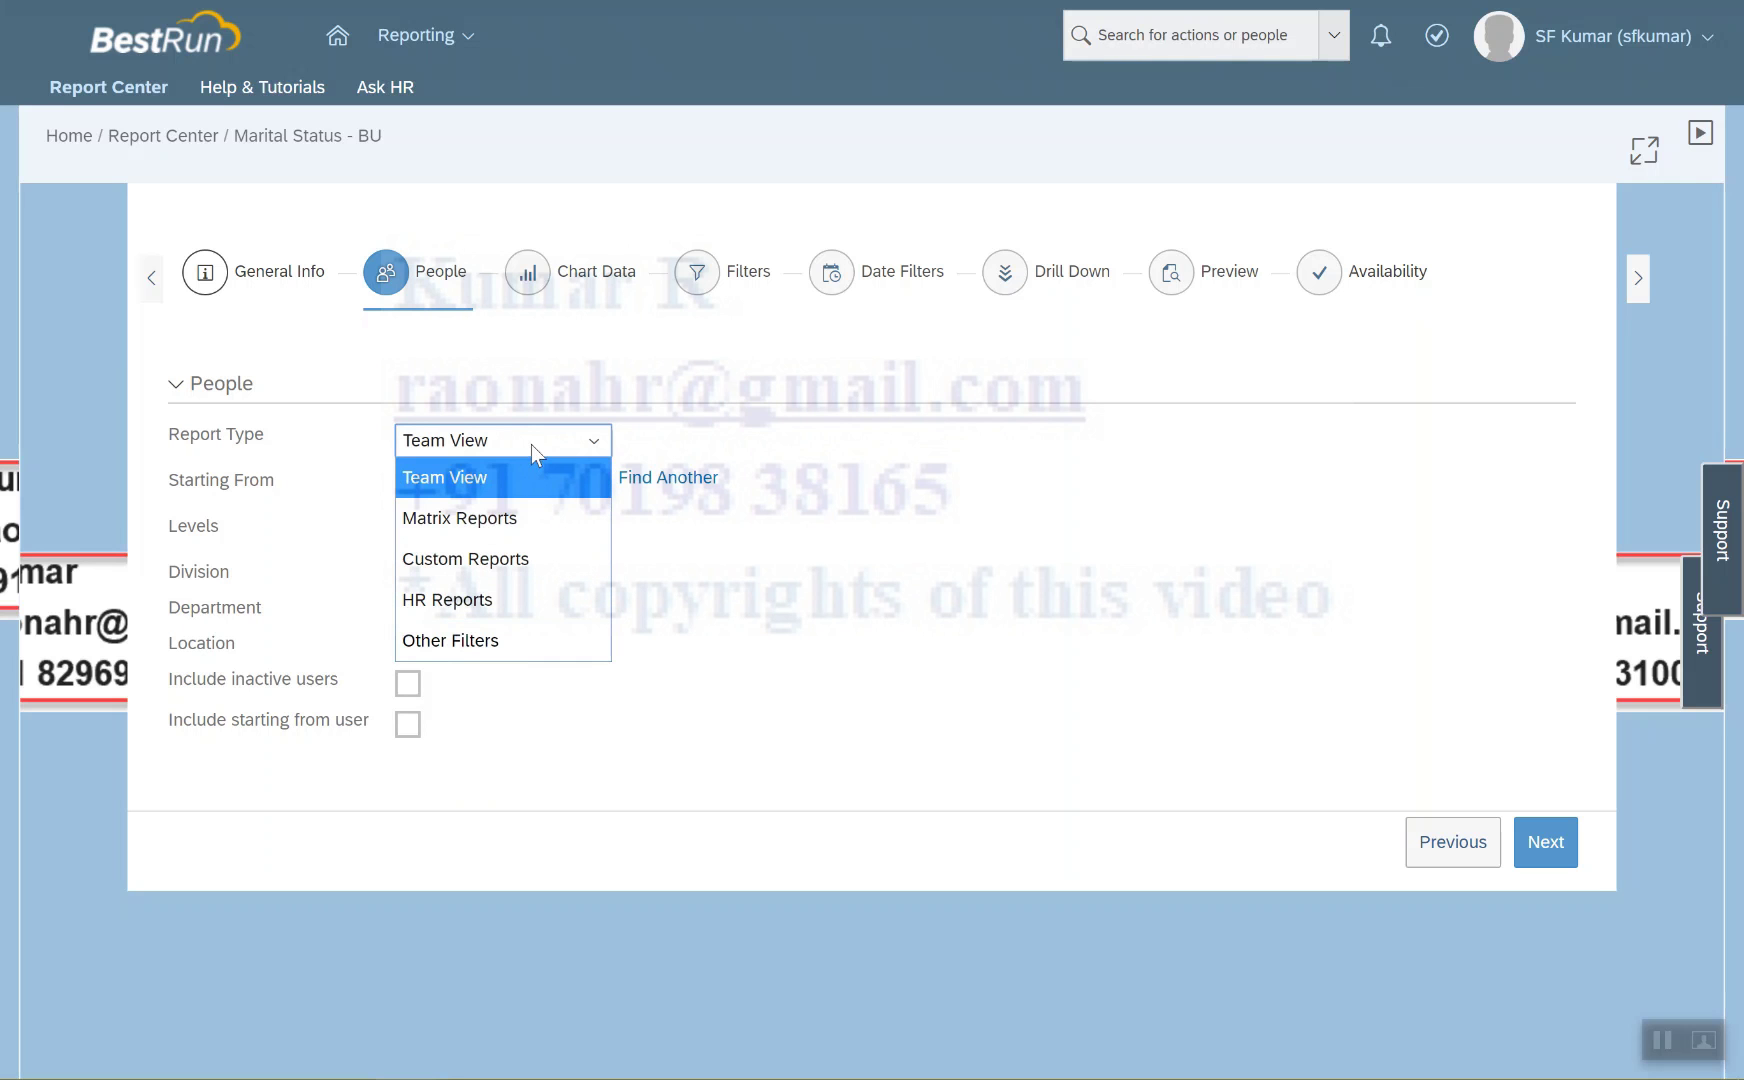
{"action": "left_click", "coordinate": [765, 456]}
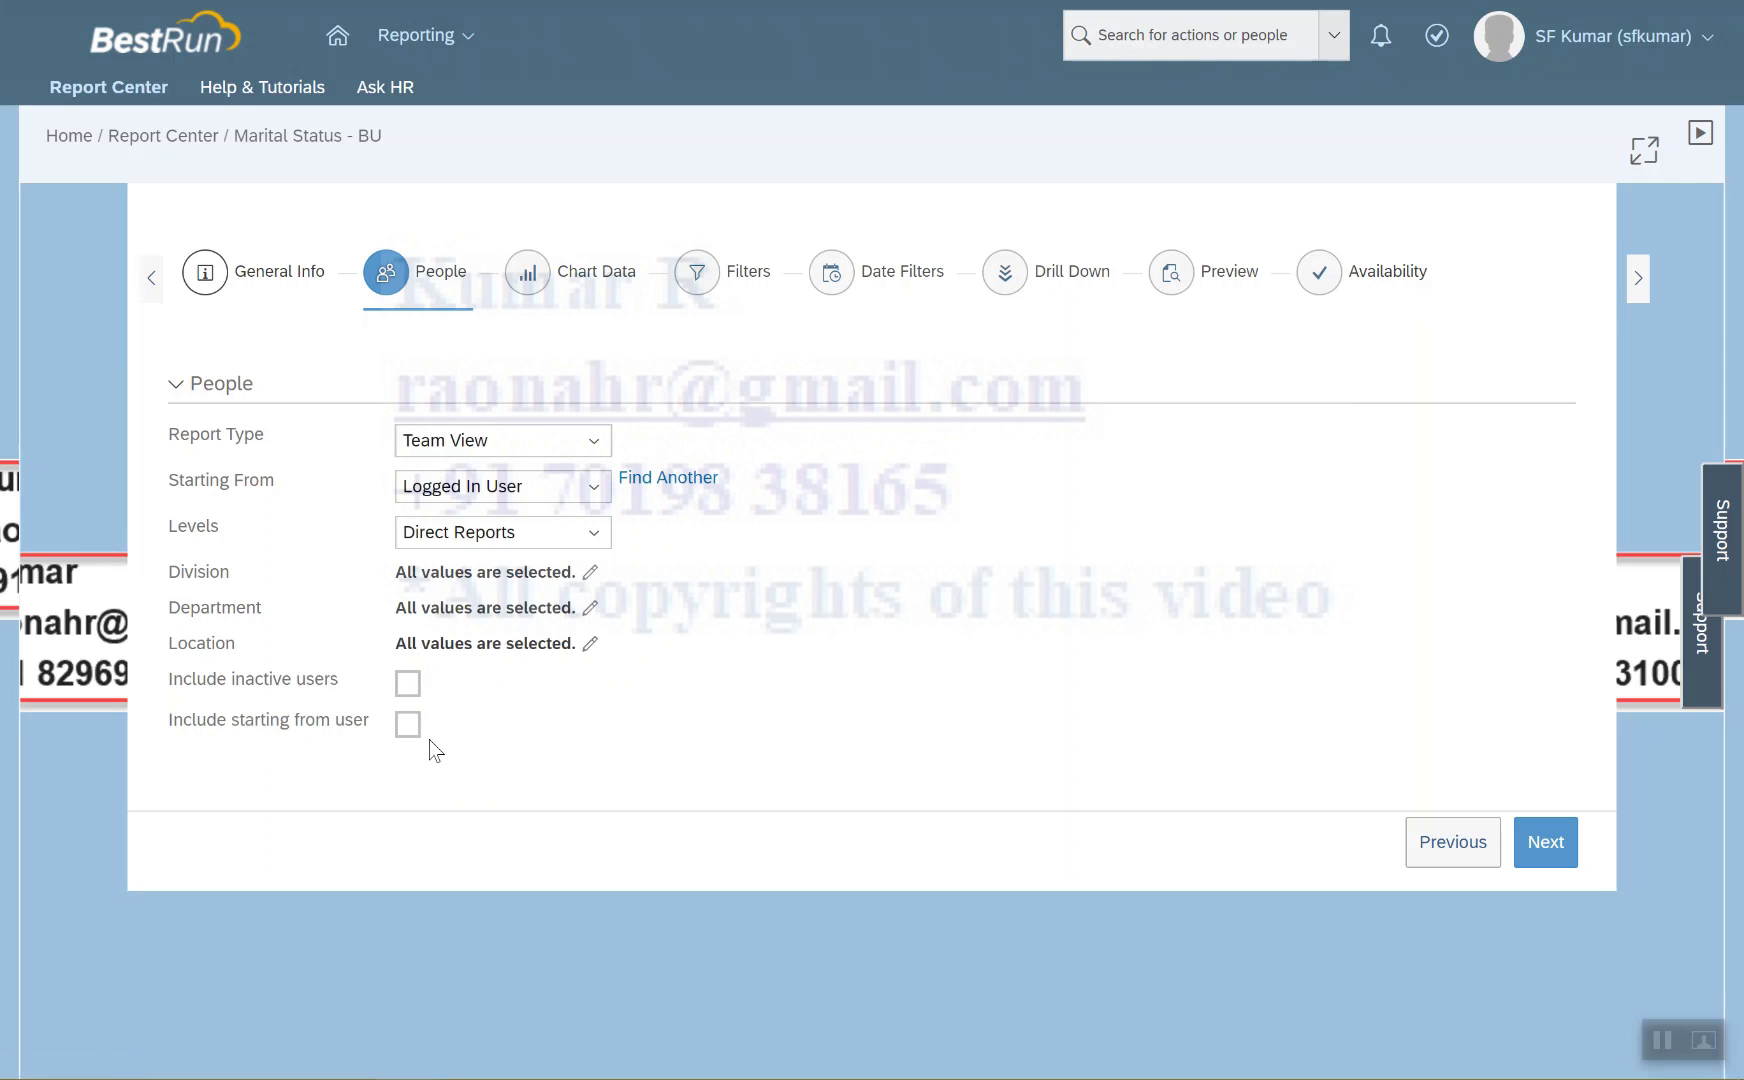
{"action": "left_click", "coordinate": [585, 486]}
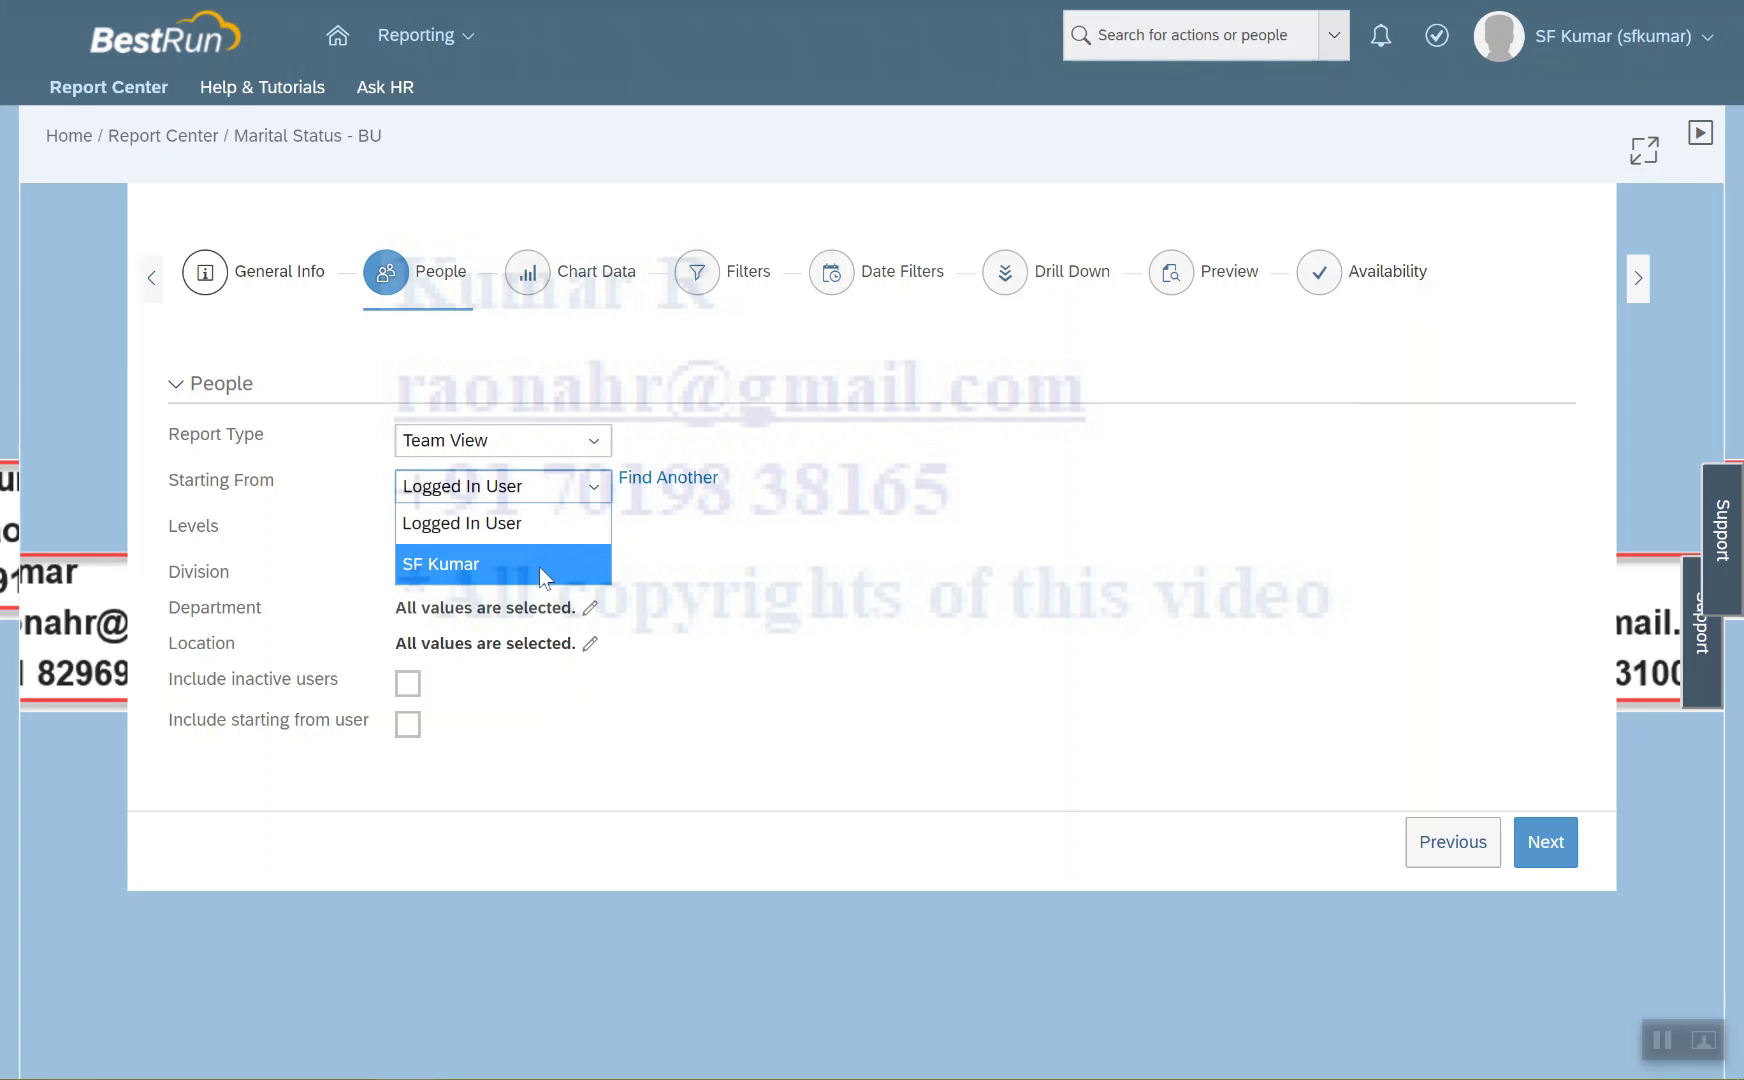
{"action": "left_click", "coordinate": [807, 574]}
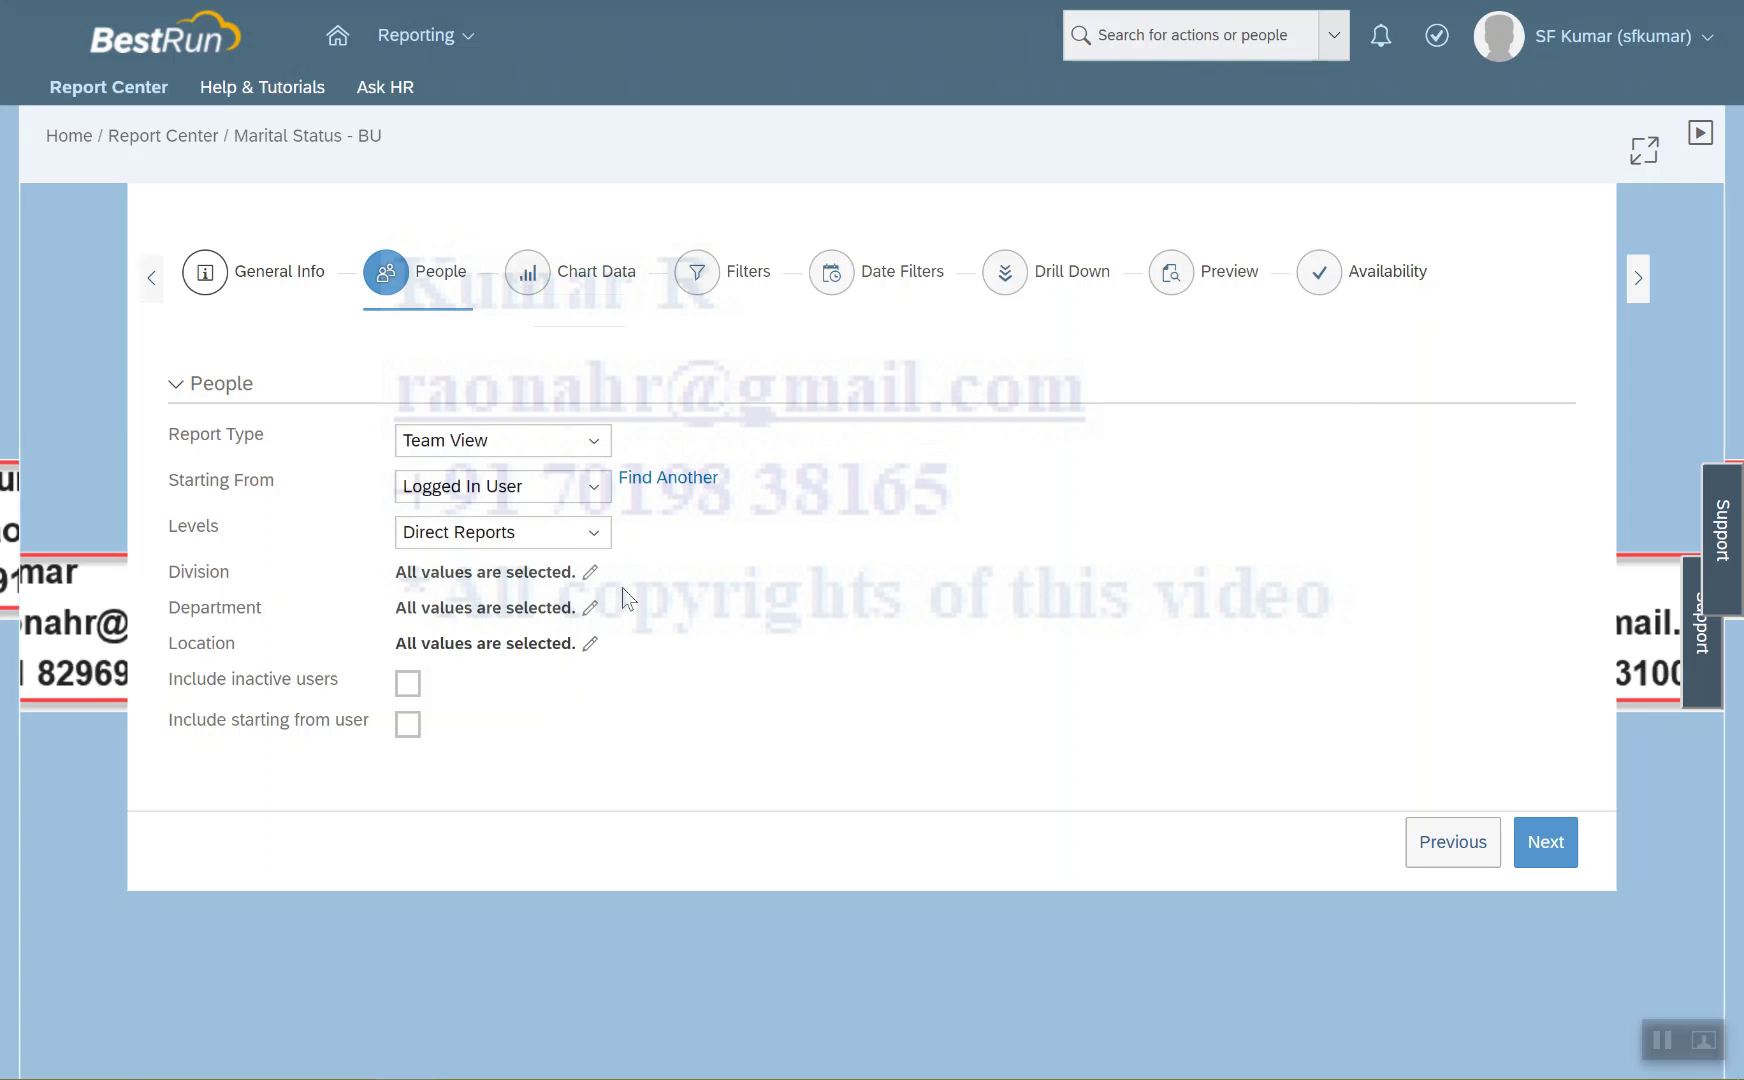
{"action": "left_click", "coordinate": [590, 576]}
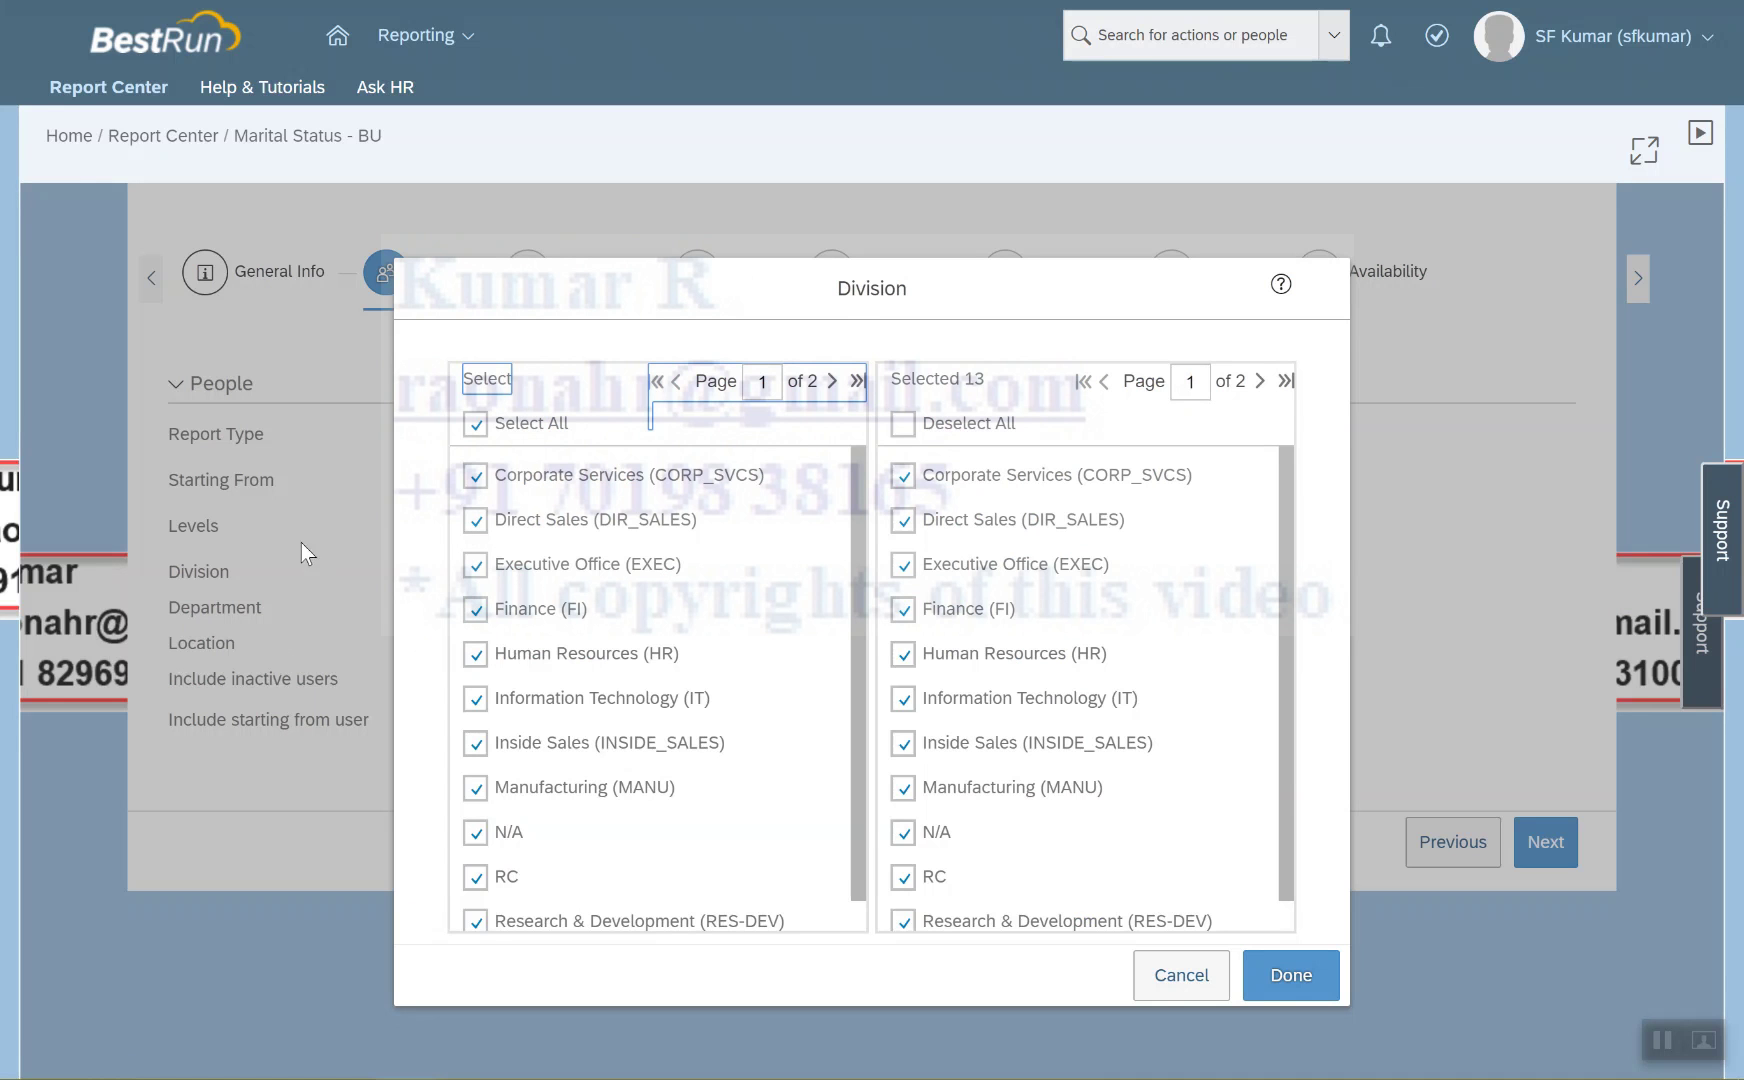
{"action": "left_click", "coordinate": [1170, 982]}
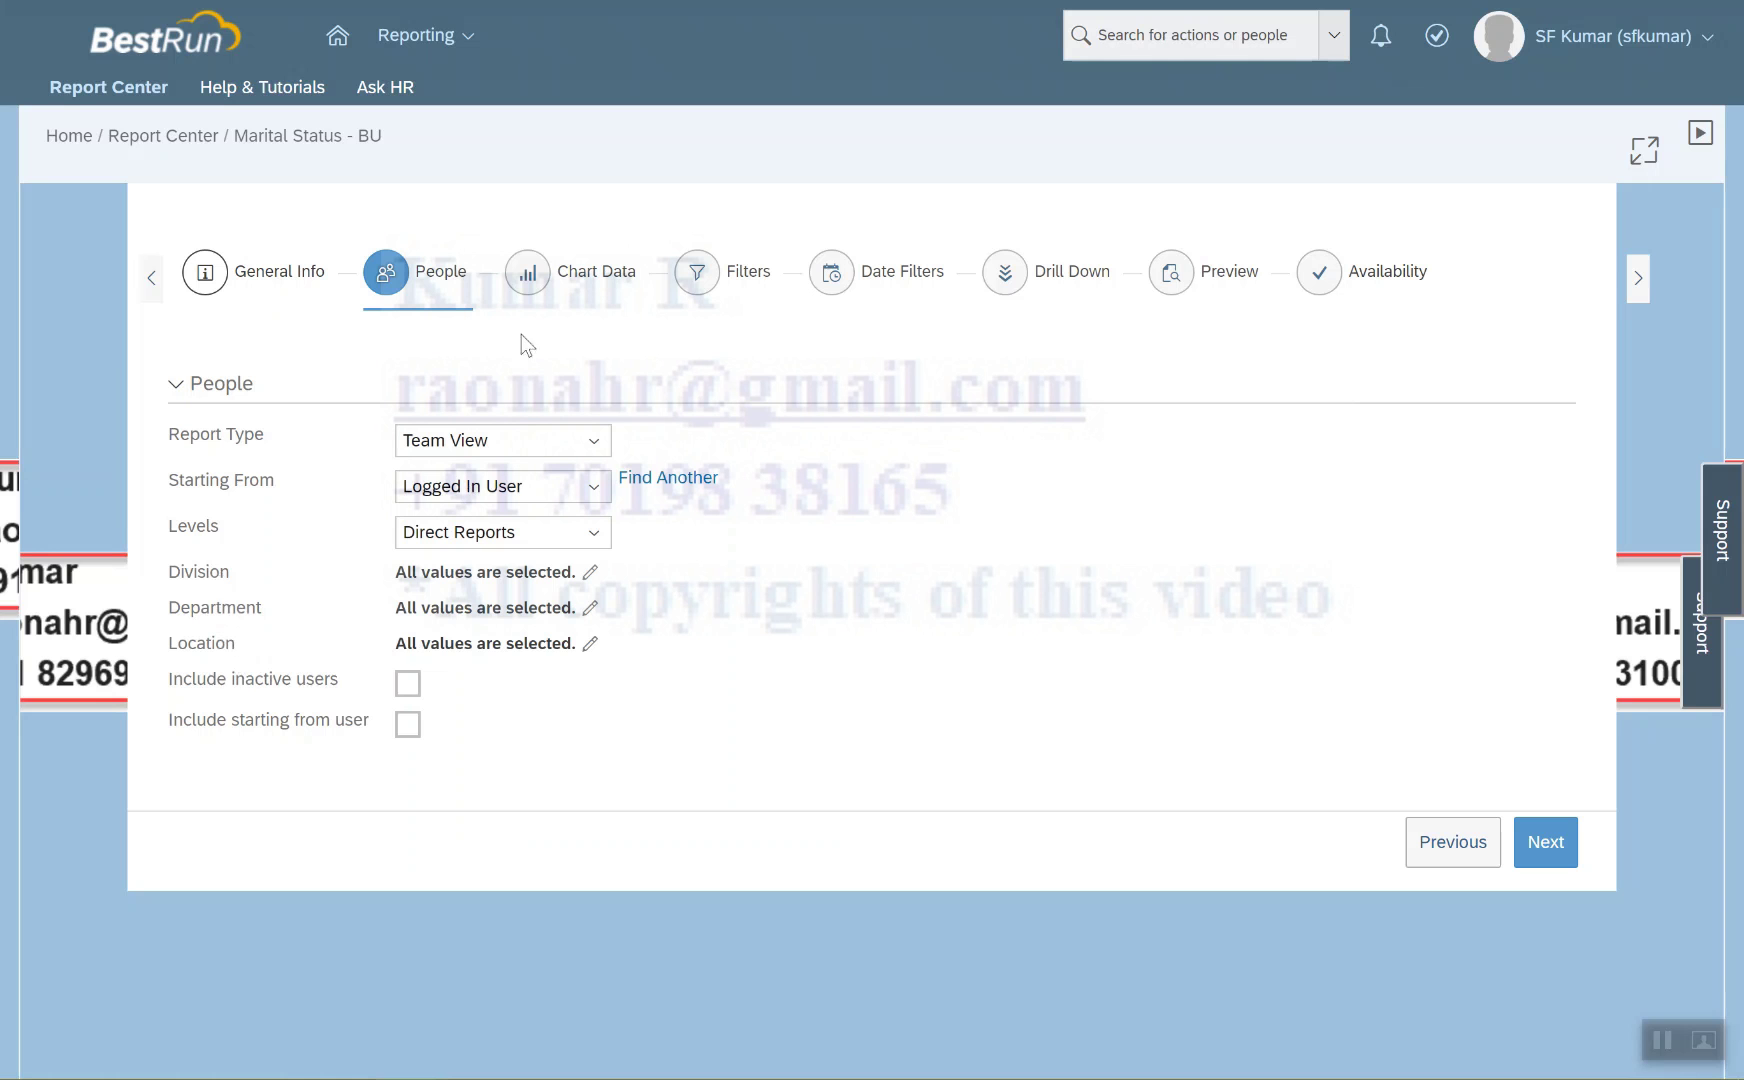
Make the tile a Pie chart categorized by Business Unit Business Unit Name
{"action": "left_click", "coordinate": [527, 277]}
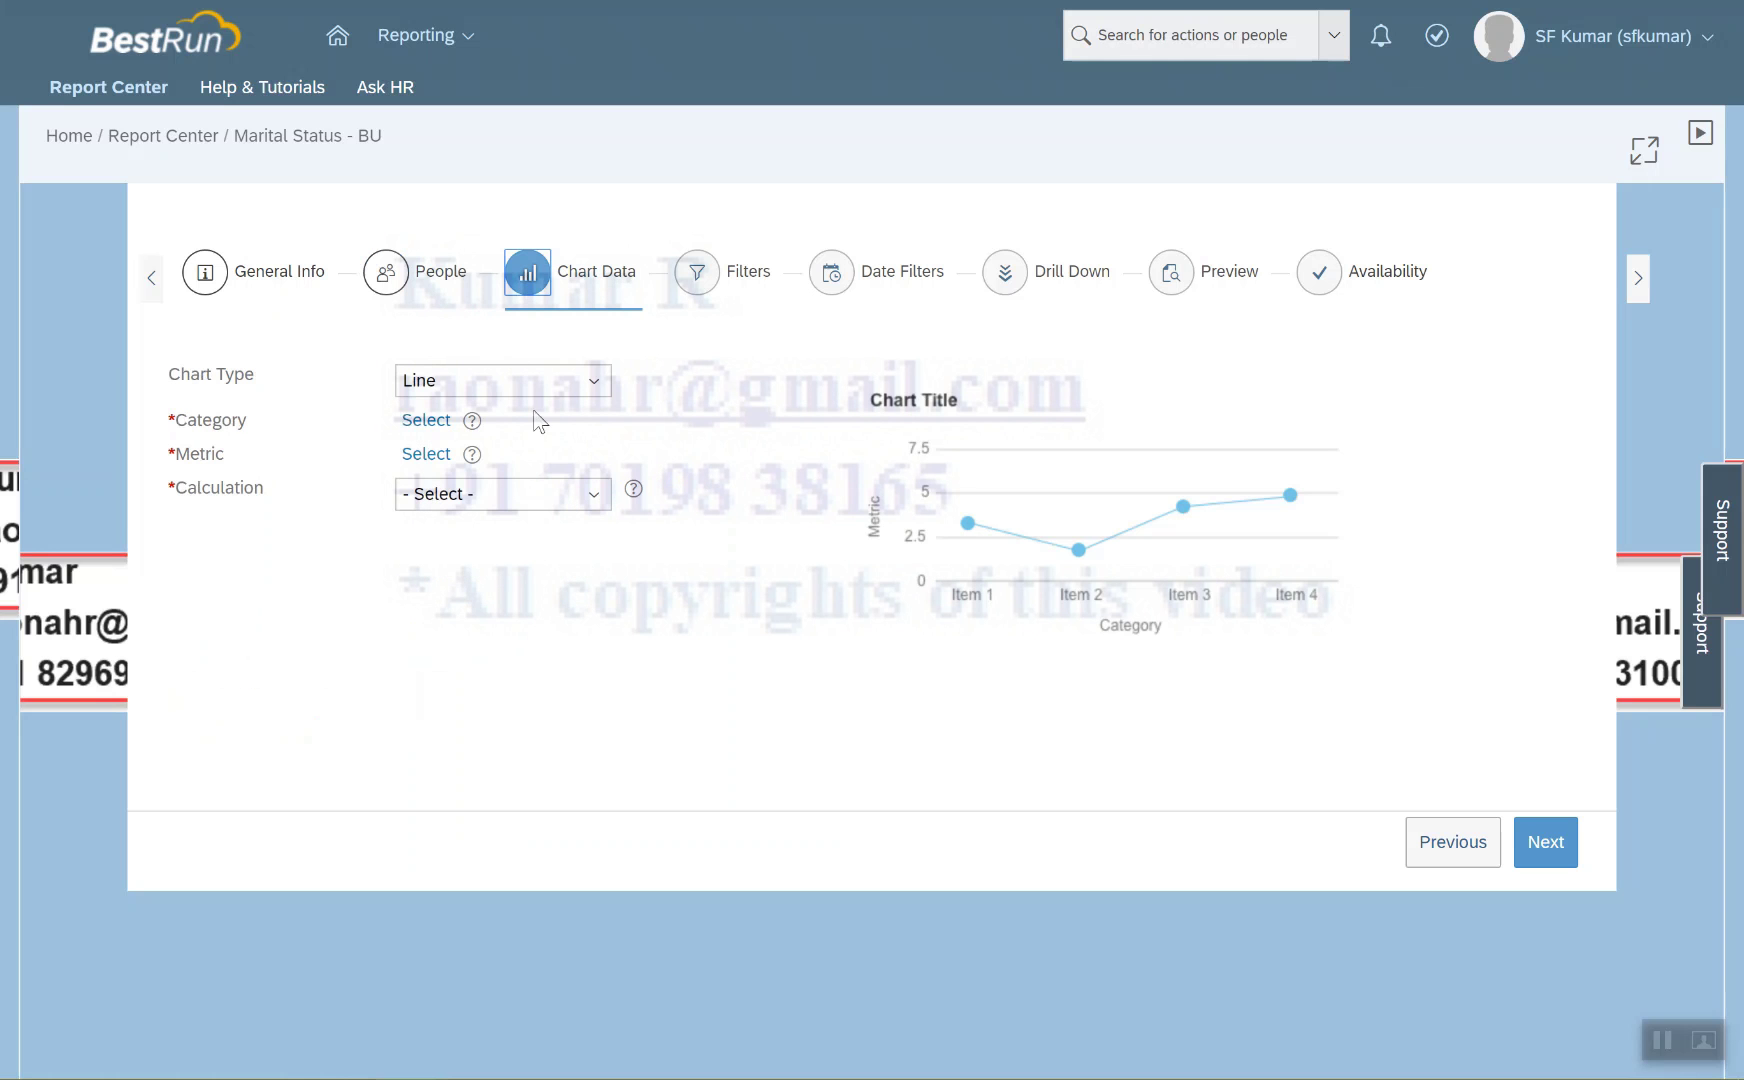
{"action": "left_click", "coordinate": [577, 390]}
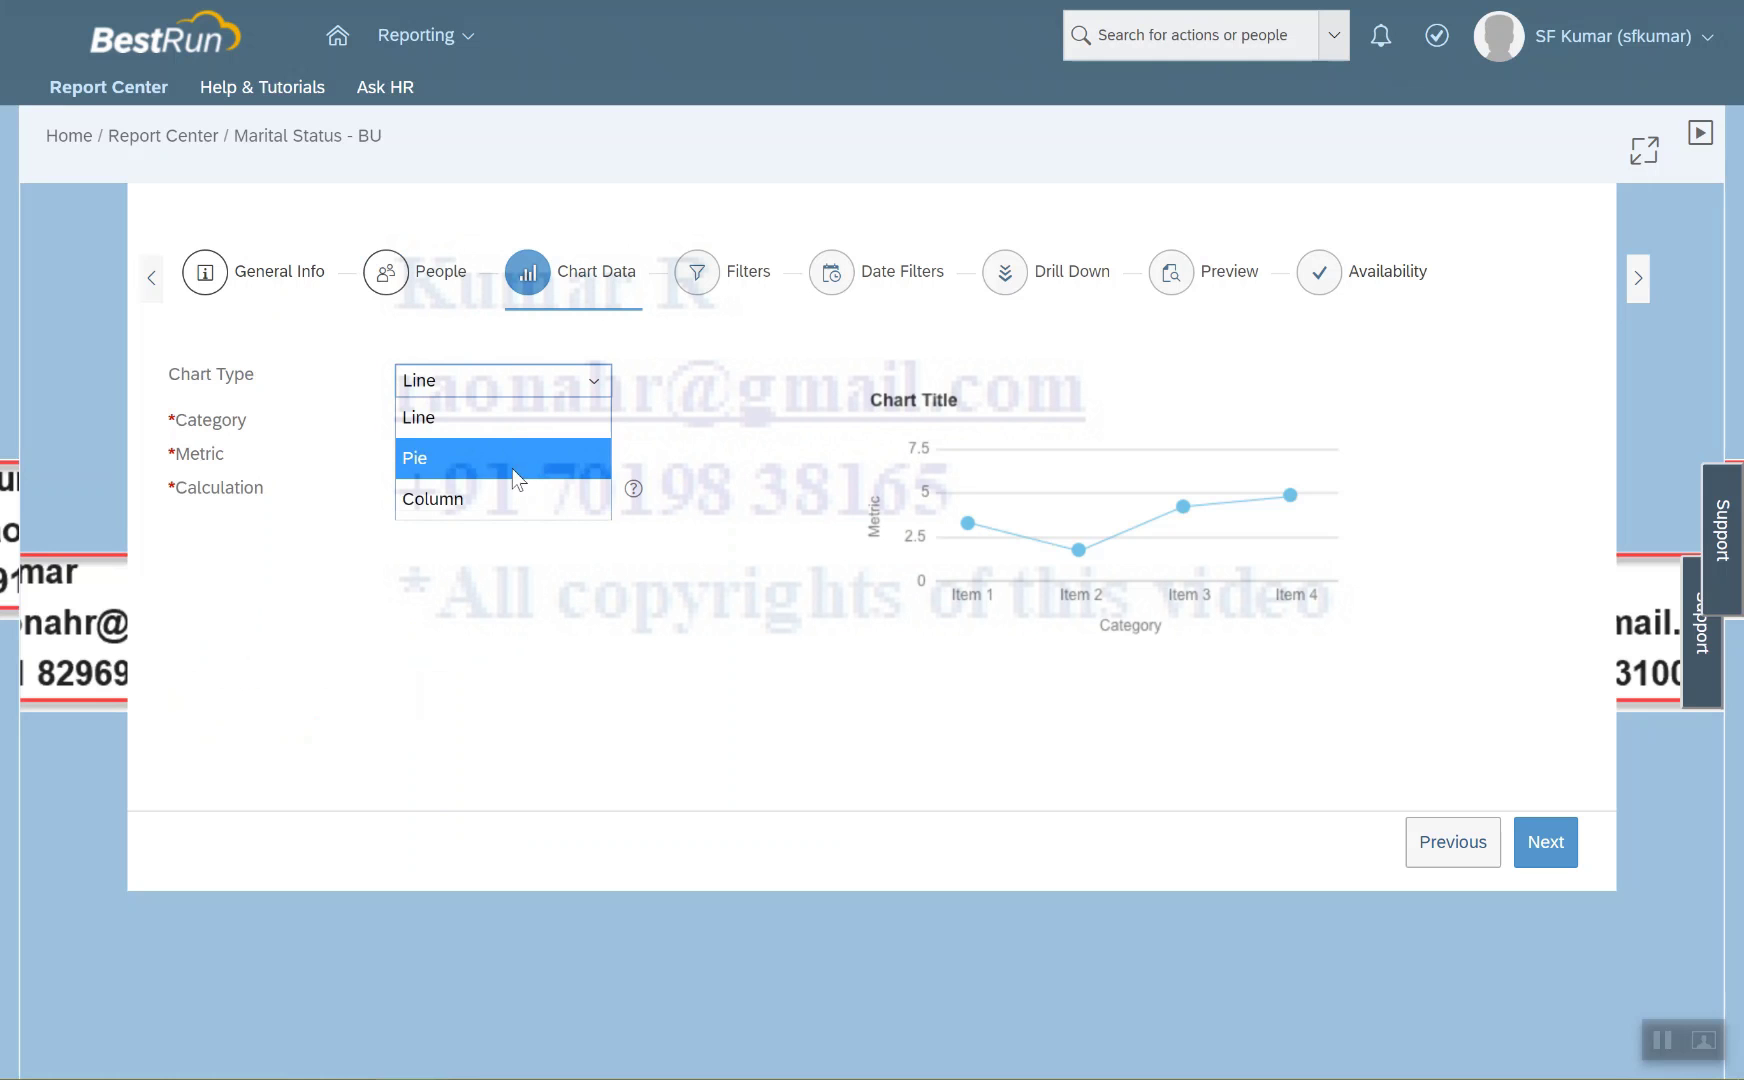
{"action": "left_click", "coordinate": [438, 458]}
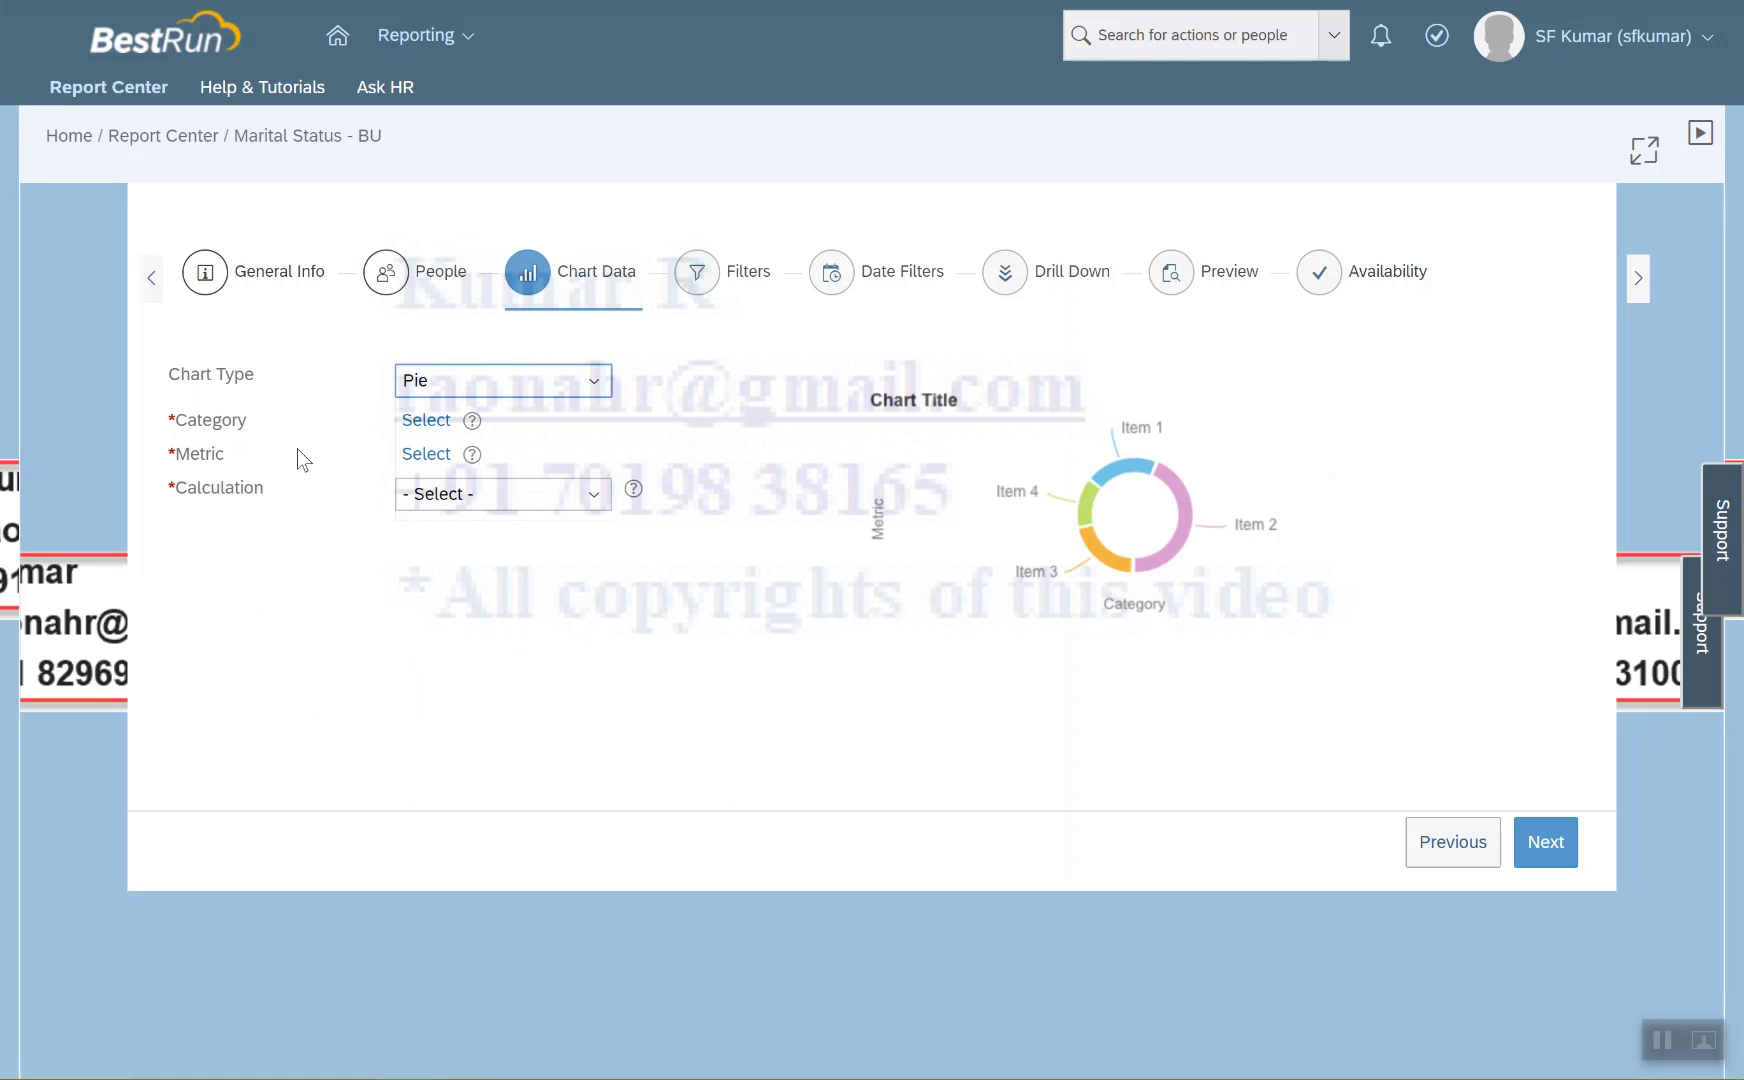
{"action": "left_click", "coordinate": [426, 430]}
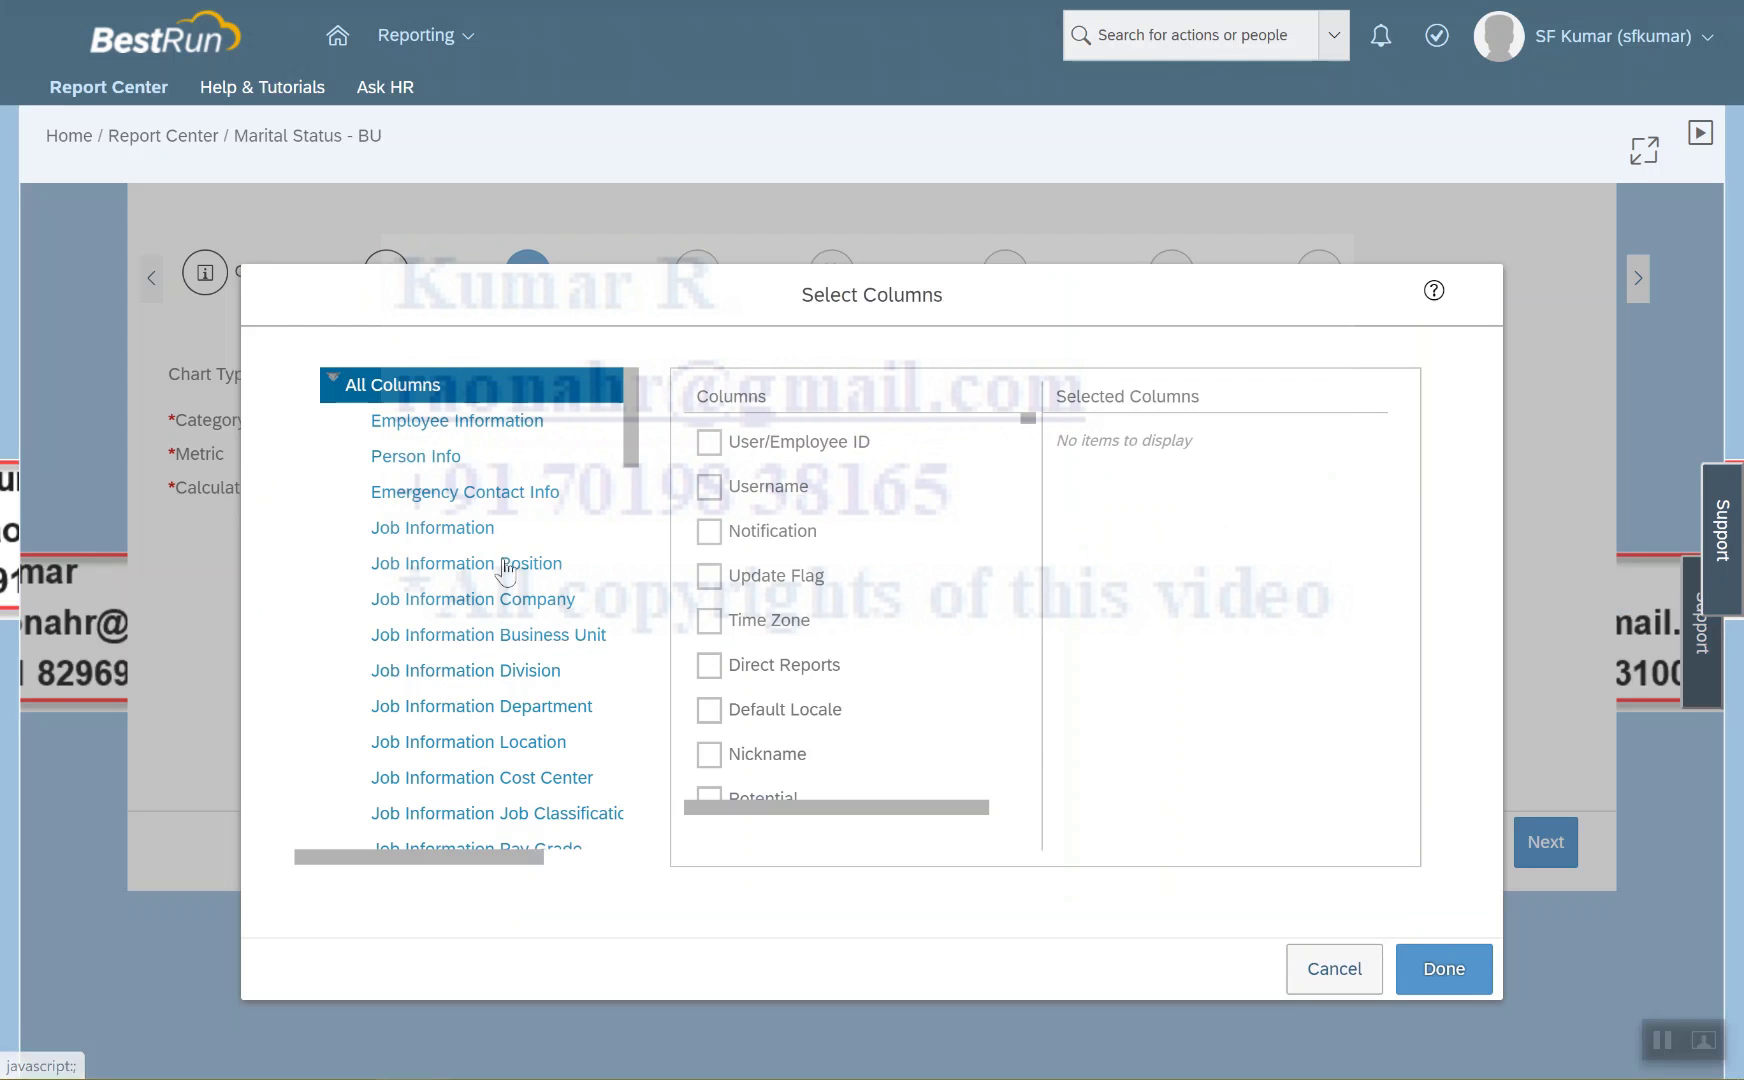
{"action": "left_click", "coordinate": [585, 637]}
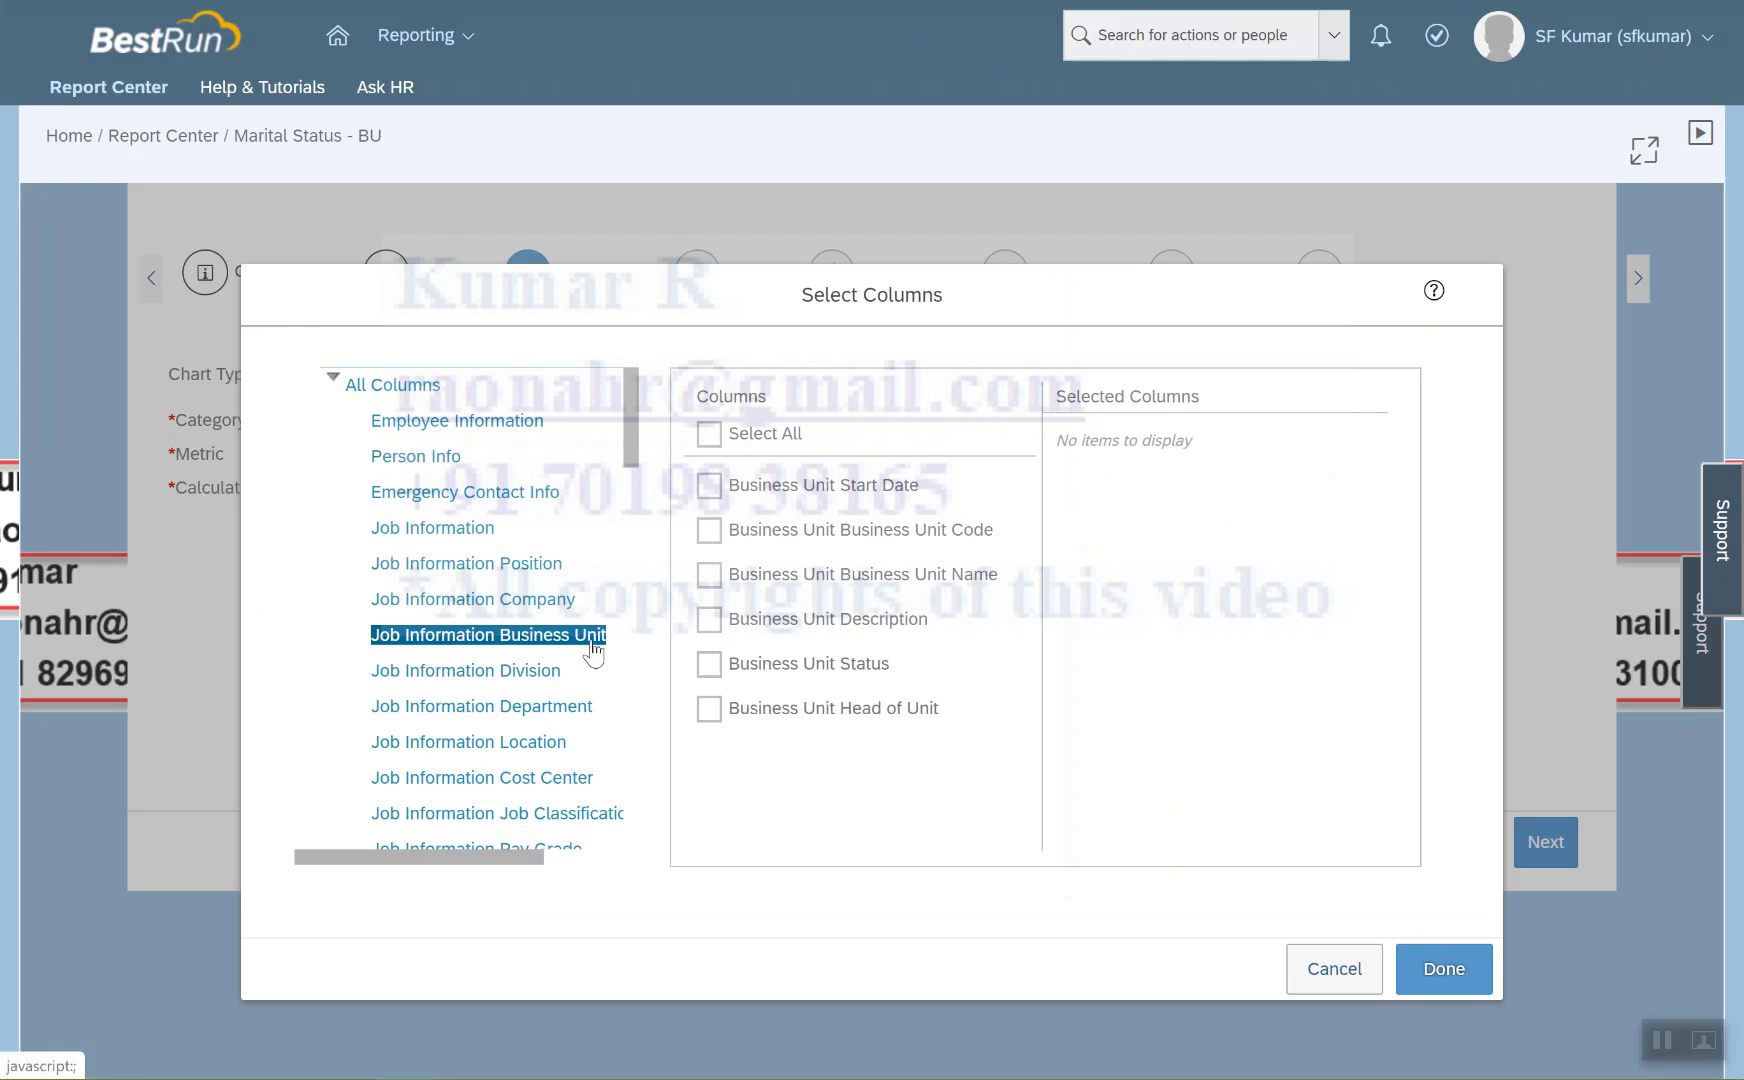
{"action": "left_click", "coordinate": [720, 586]}
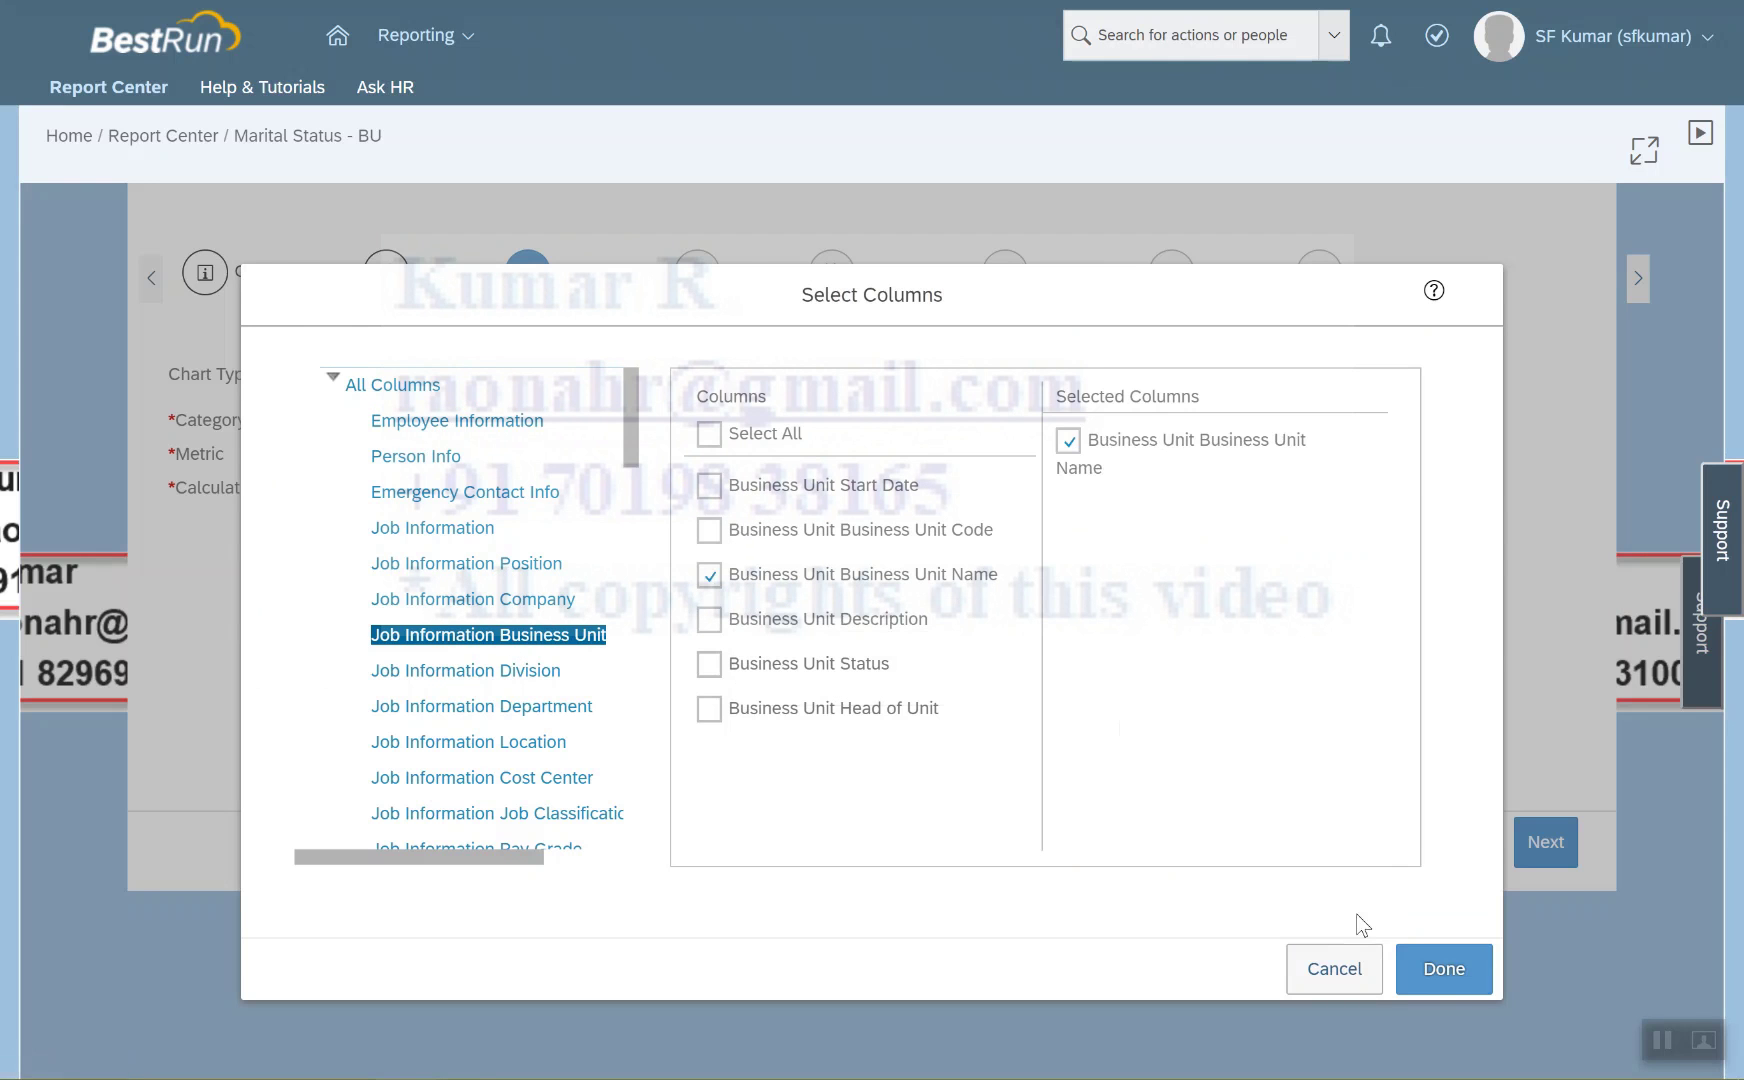
{"action": "left_click", "coordinate": [1445, 970]}
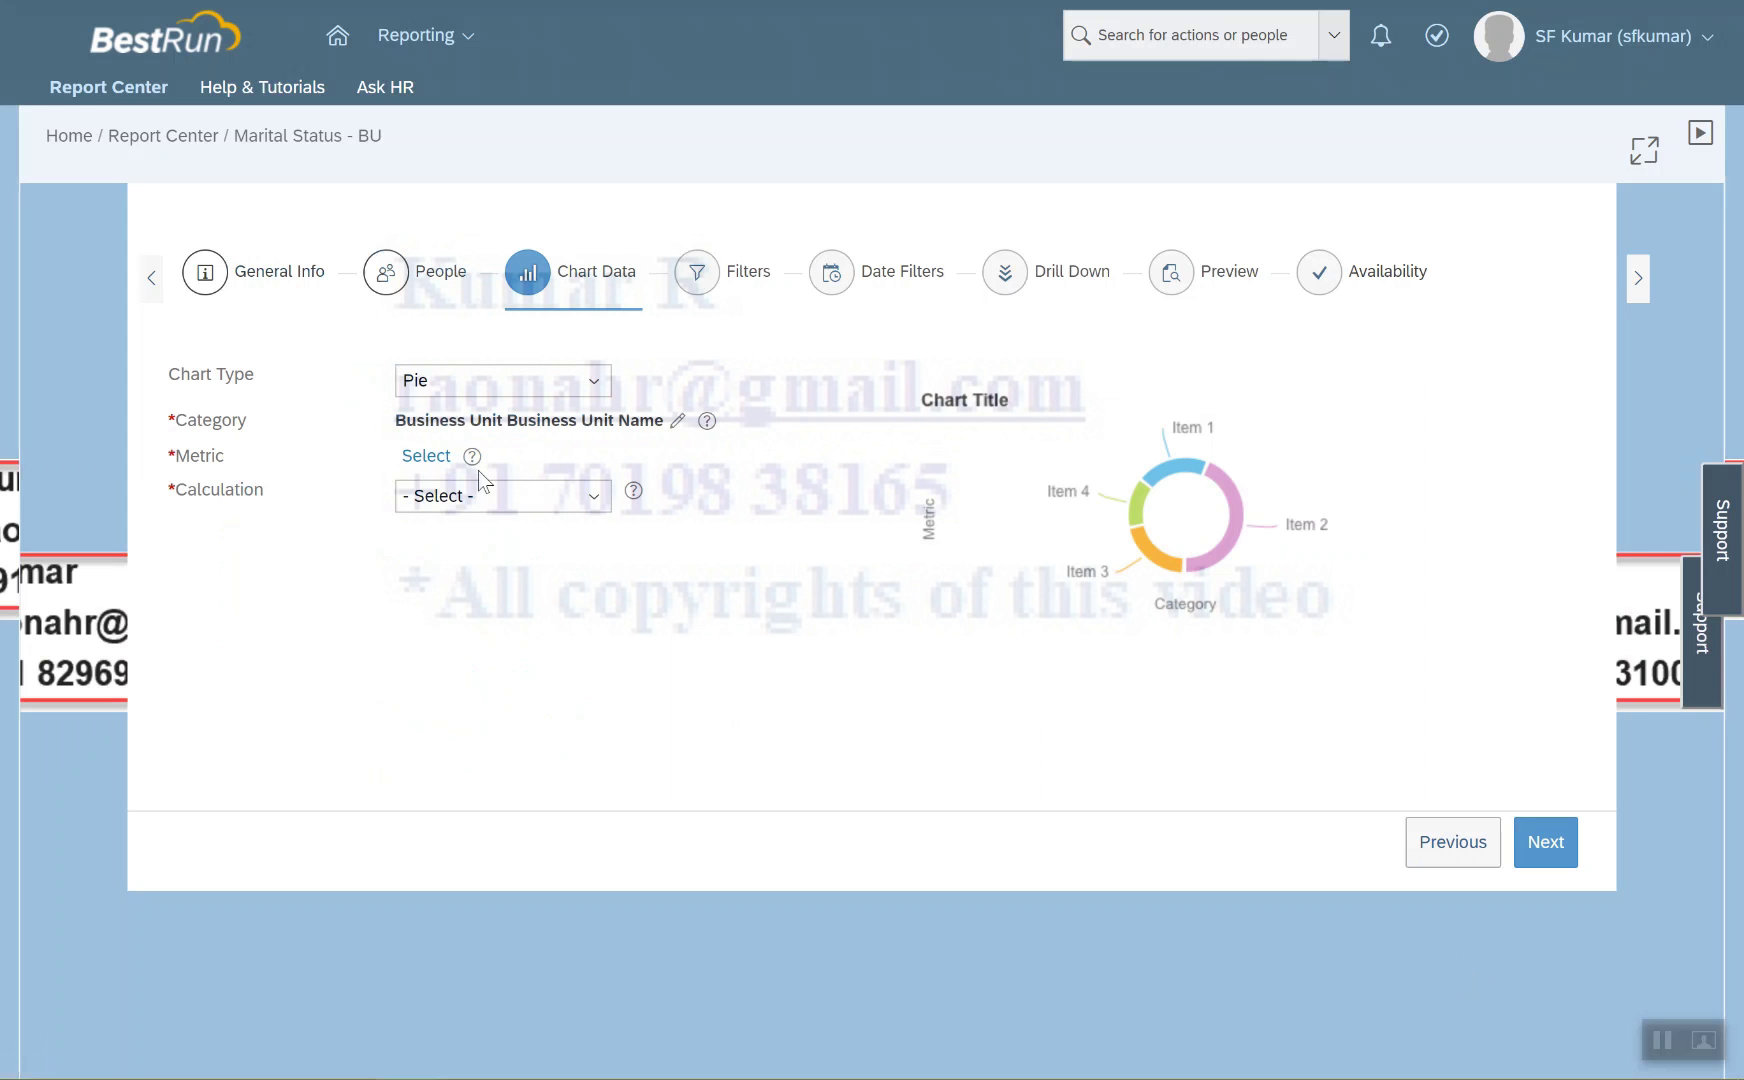
Set the chart metric to Marital Status with the COUNT calculation
{"action": "left_click", "coordinate": [426, 456]}
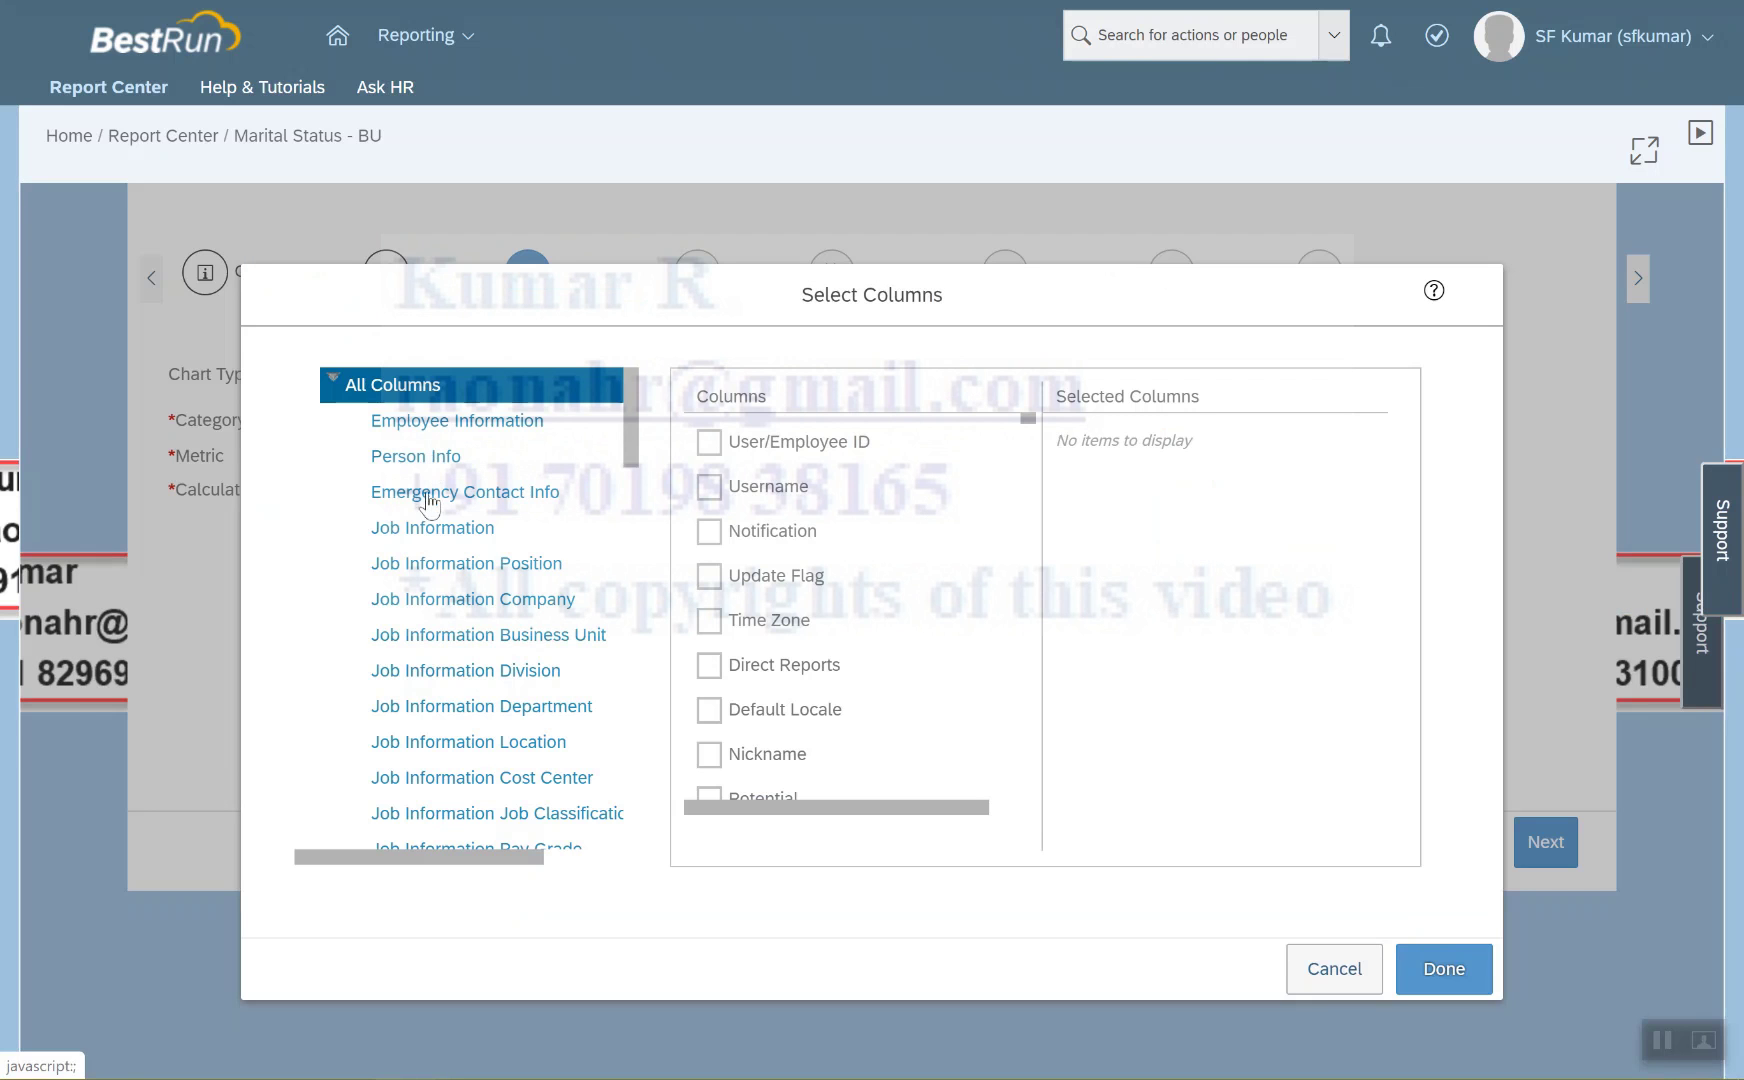
{"action": "left_click", "coordinate": [418, 456]}
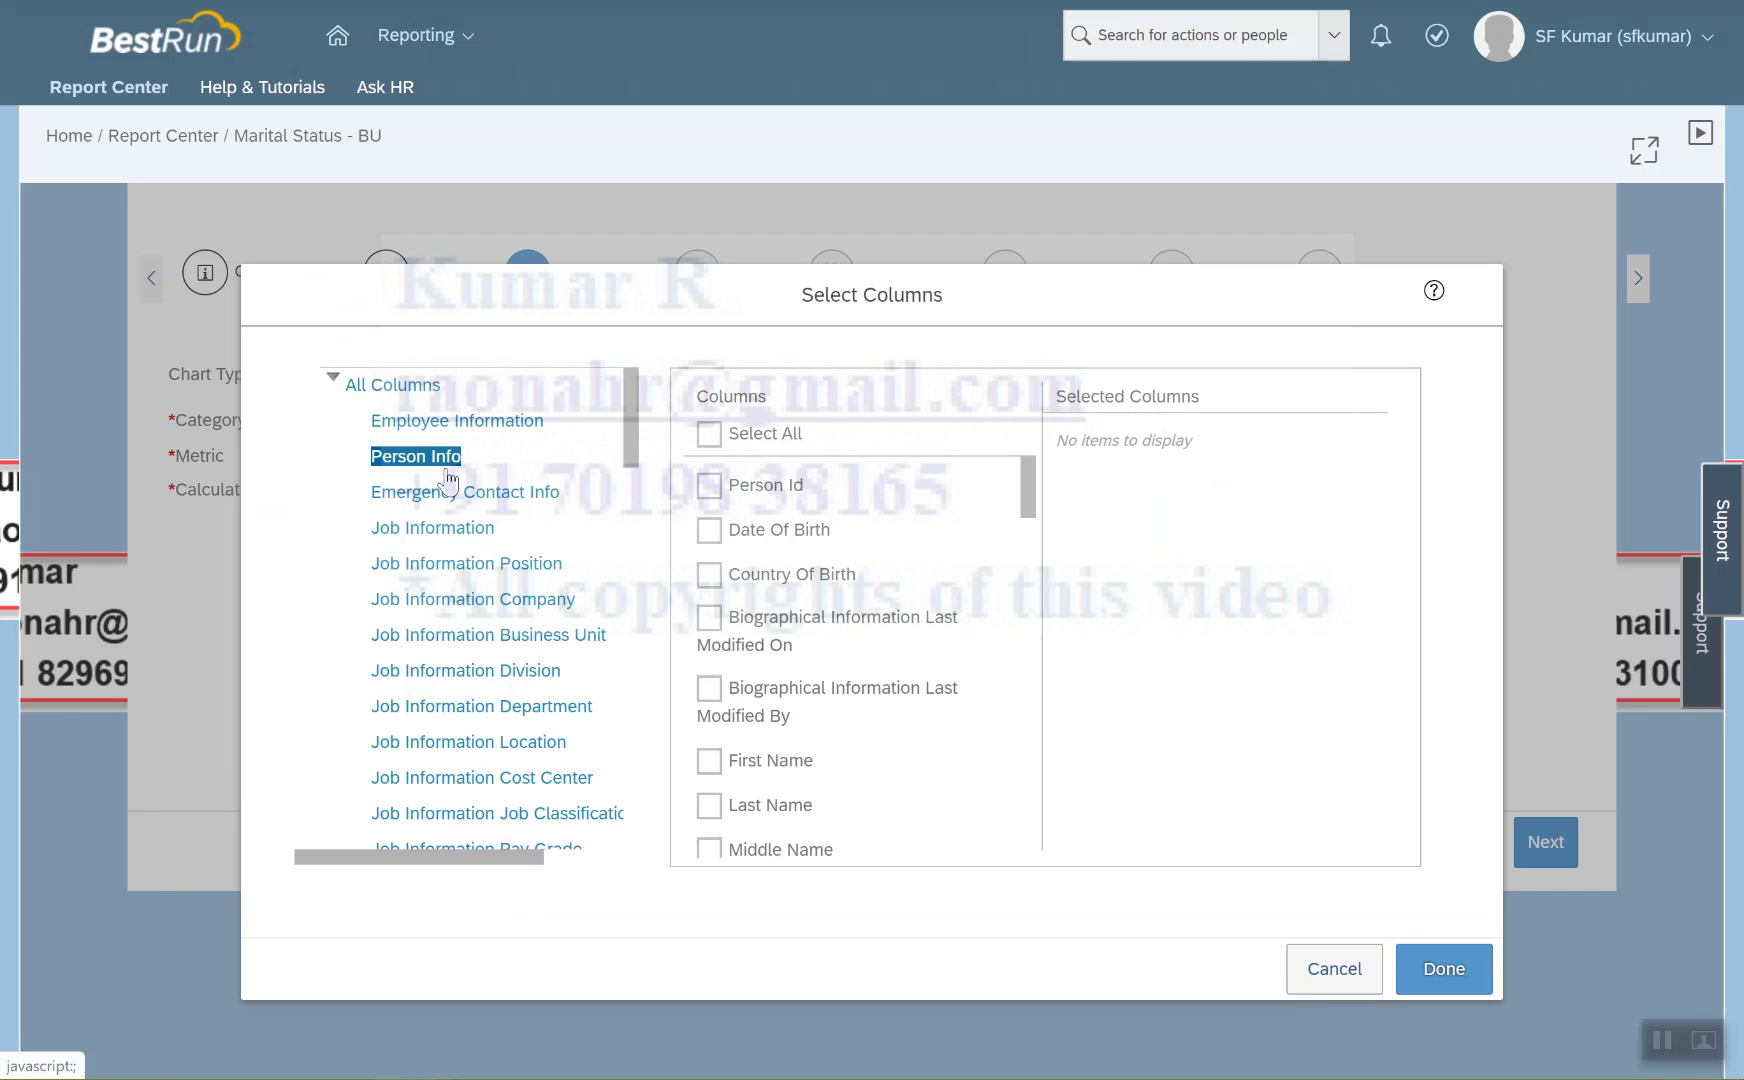
{"action": "scroll", "coordinate": [883, 704], "scroll_direction": "down", "scroll_amount": 2}
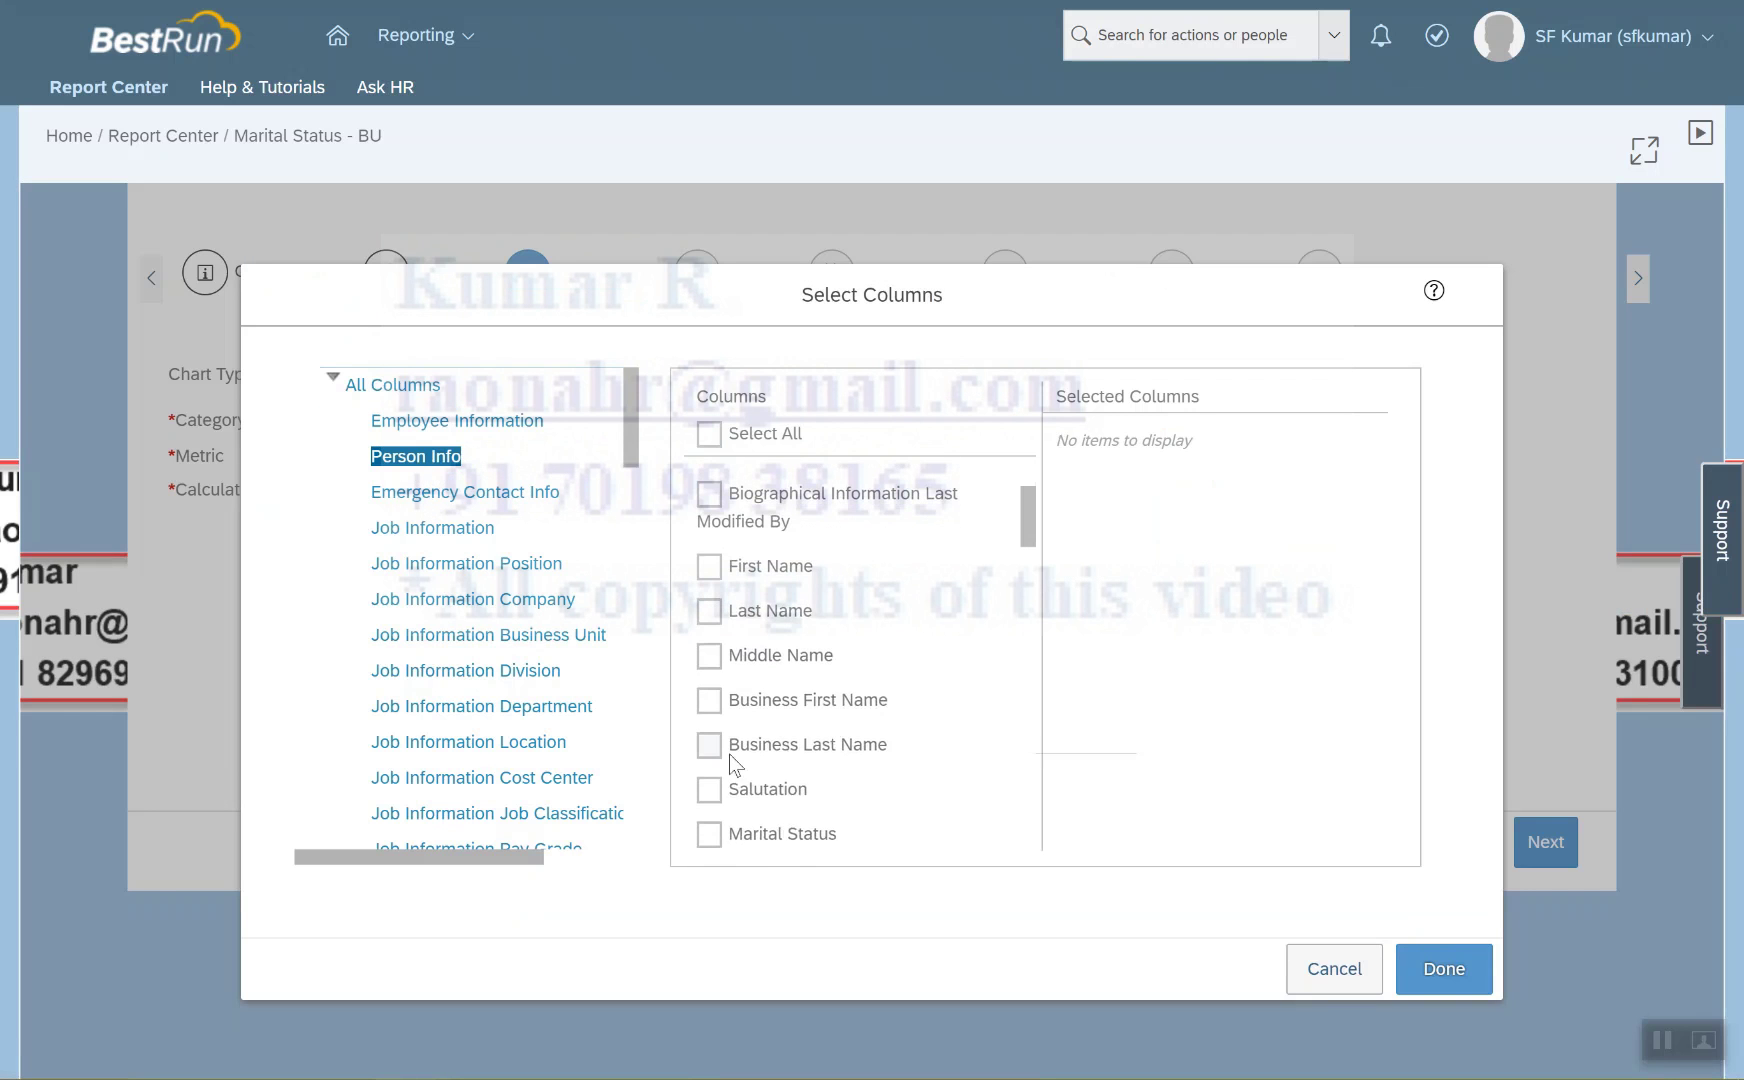
{"action": "scroll", "coordinate": [729, 755], "scroll_direction": "down", "scroll_amount": 2}
{"action": "left_click", "coordinate": [709, 687]}
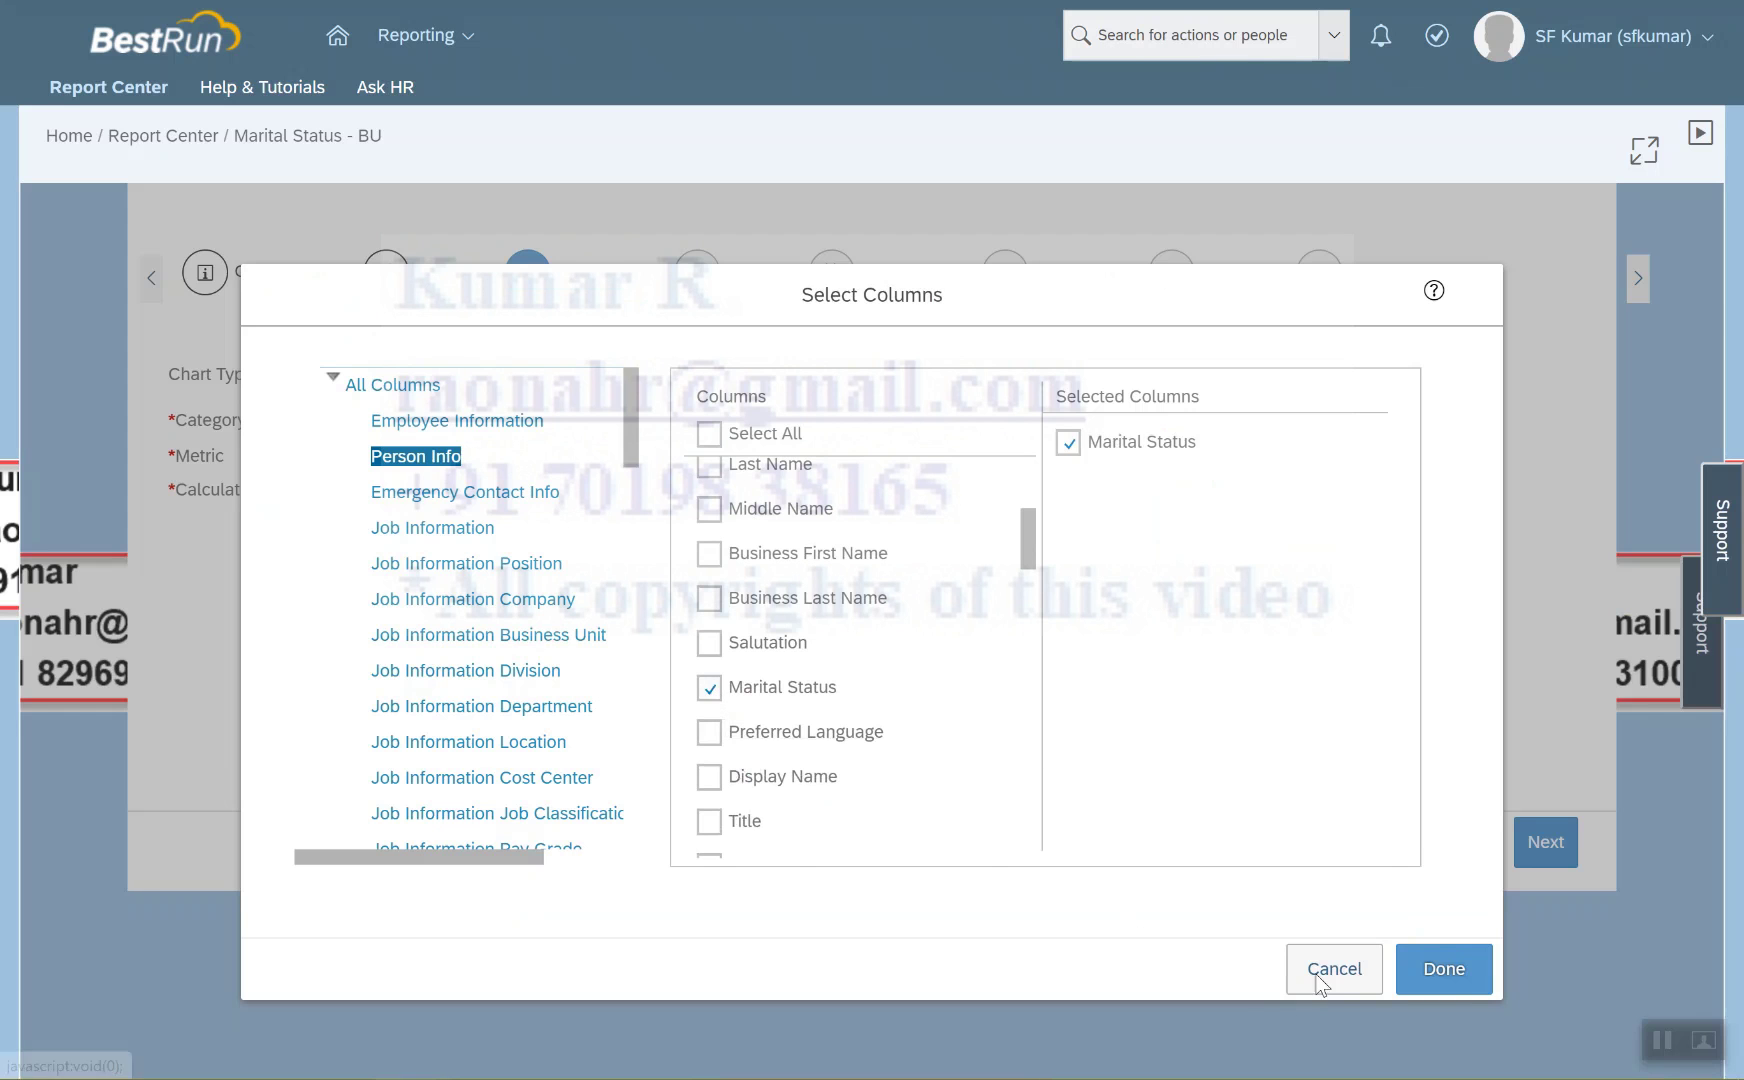
{"action": "left_click", "coordinate": [1445, 972]}
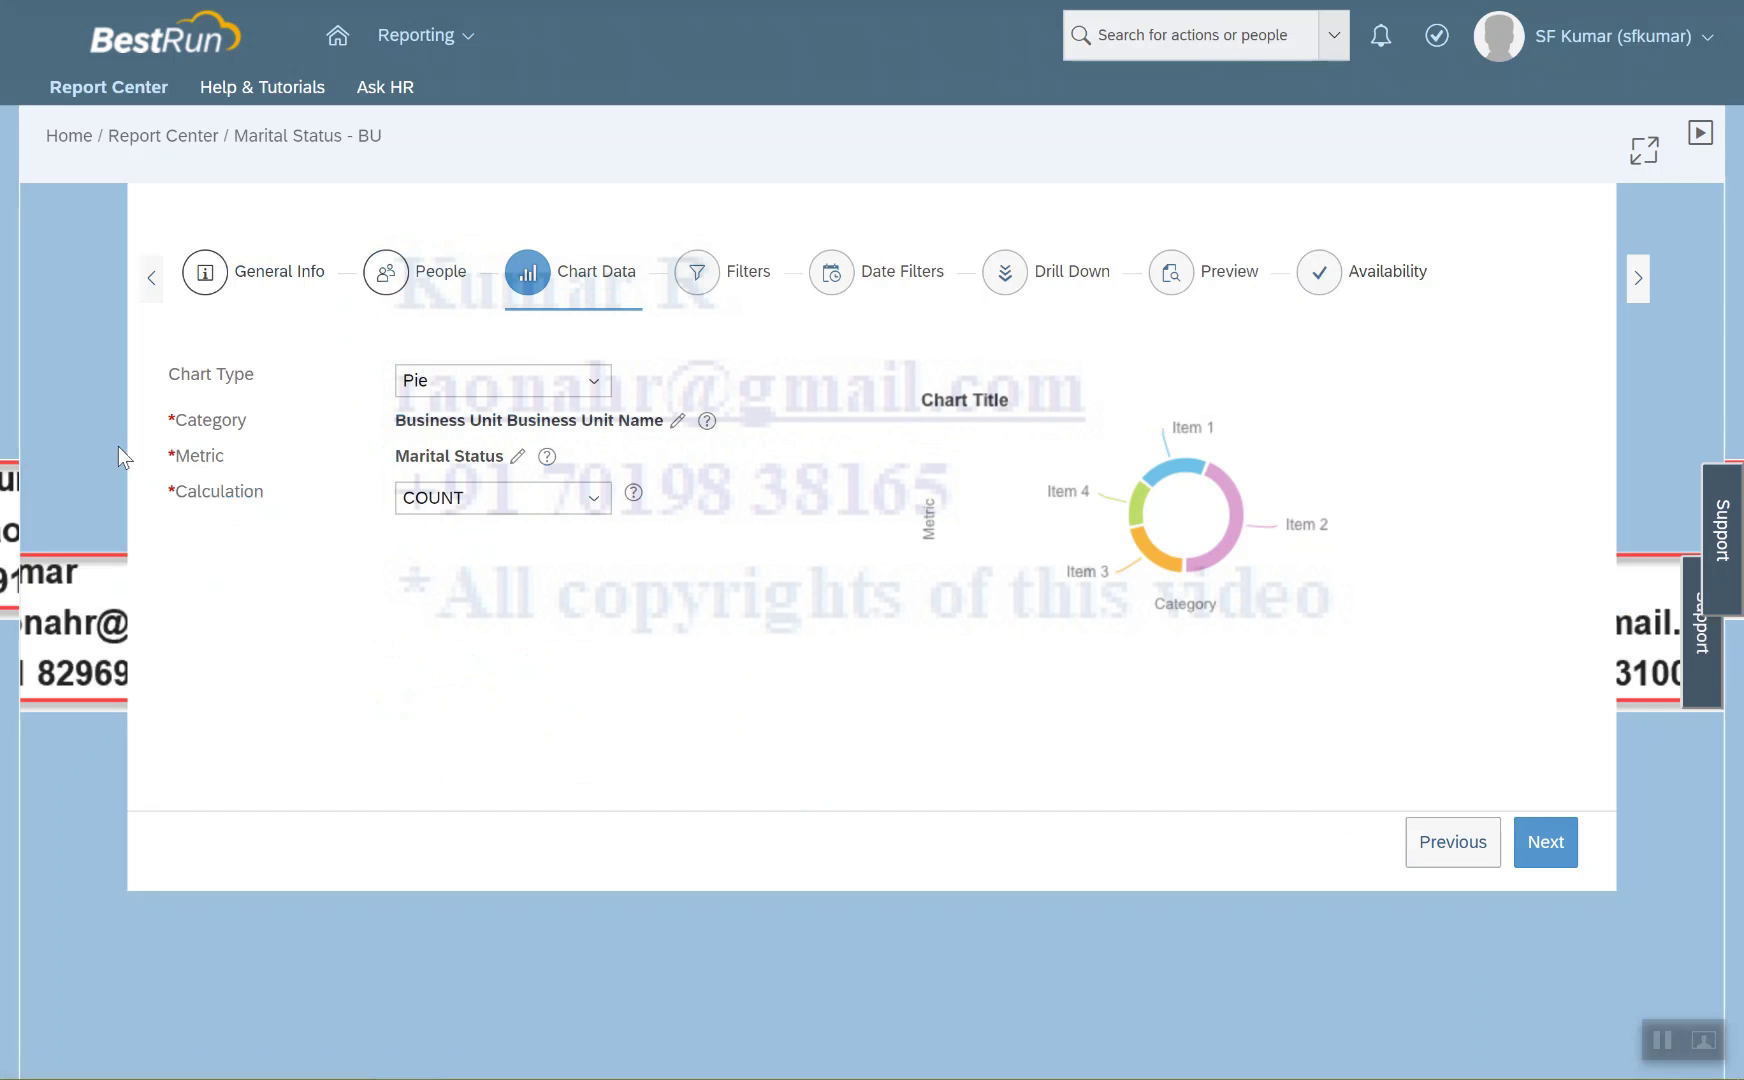
{"action": "left_click", "coordinate": [589, 503]}
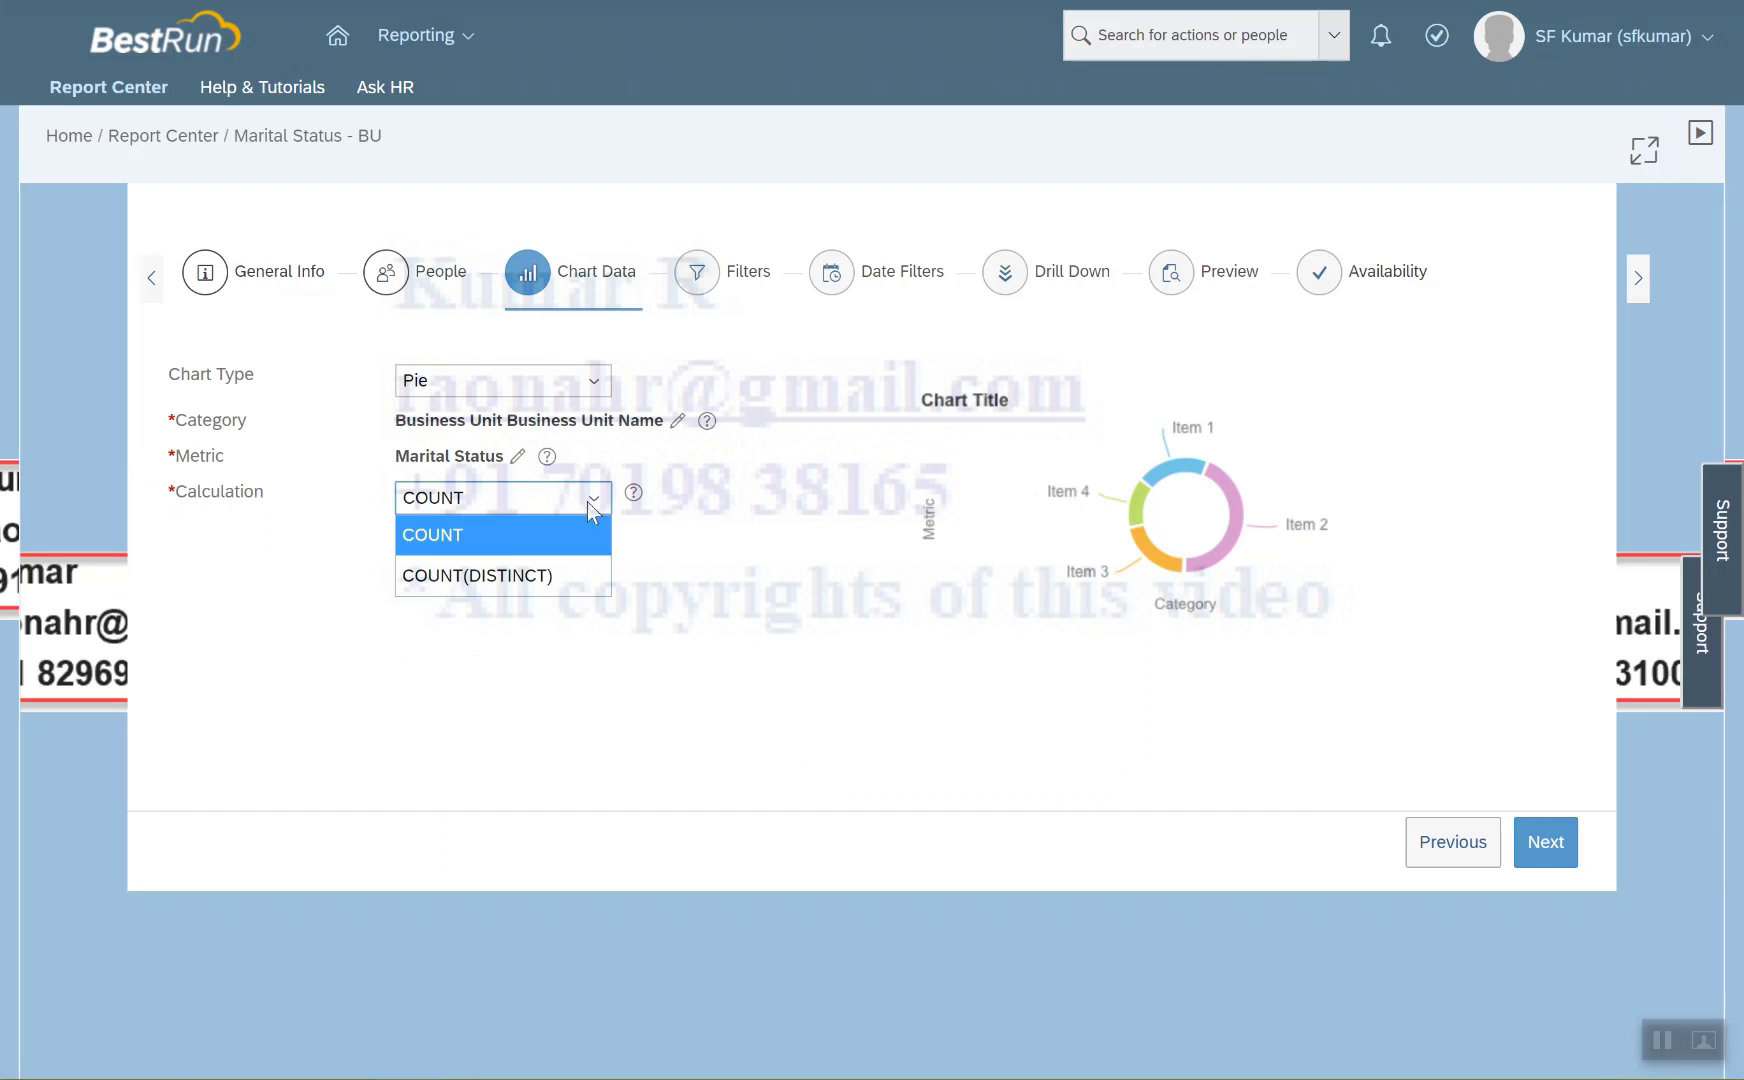
{"action": "left_click", "coordinate": [476, 549]}
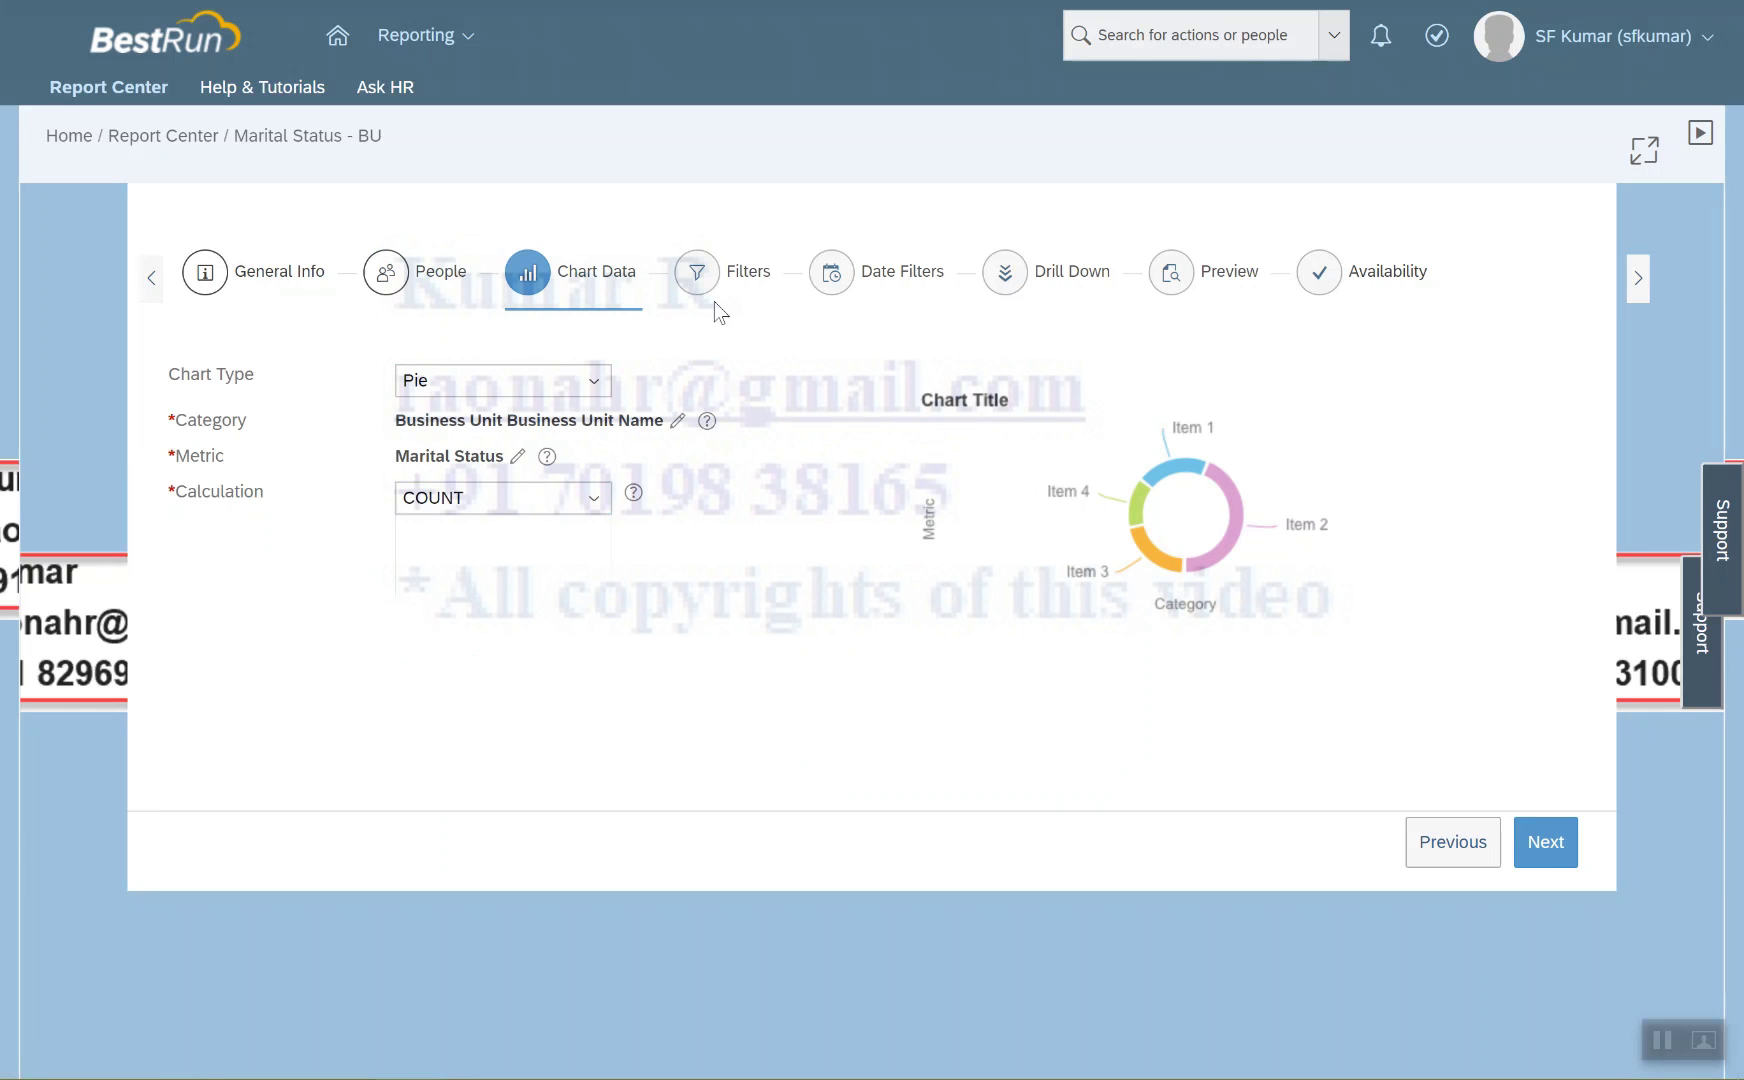
On the Filters step, list the Job Information Business Unit fields under Refine Criteria
{"action": "left_click", "coordinate": [702, 273]}
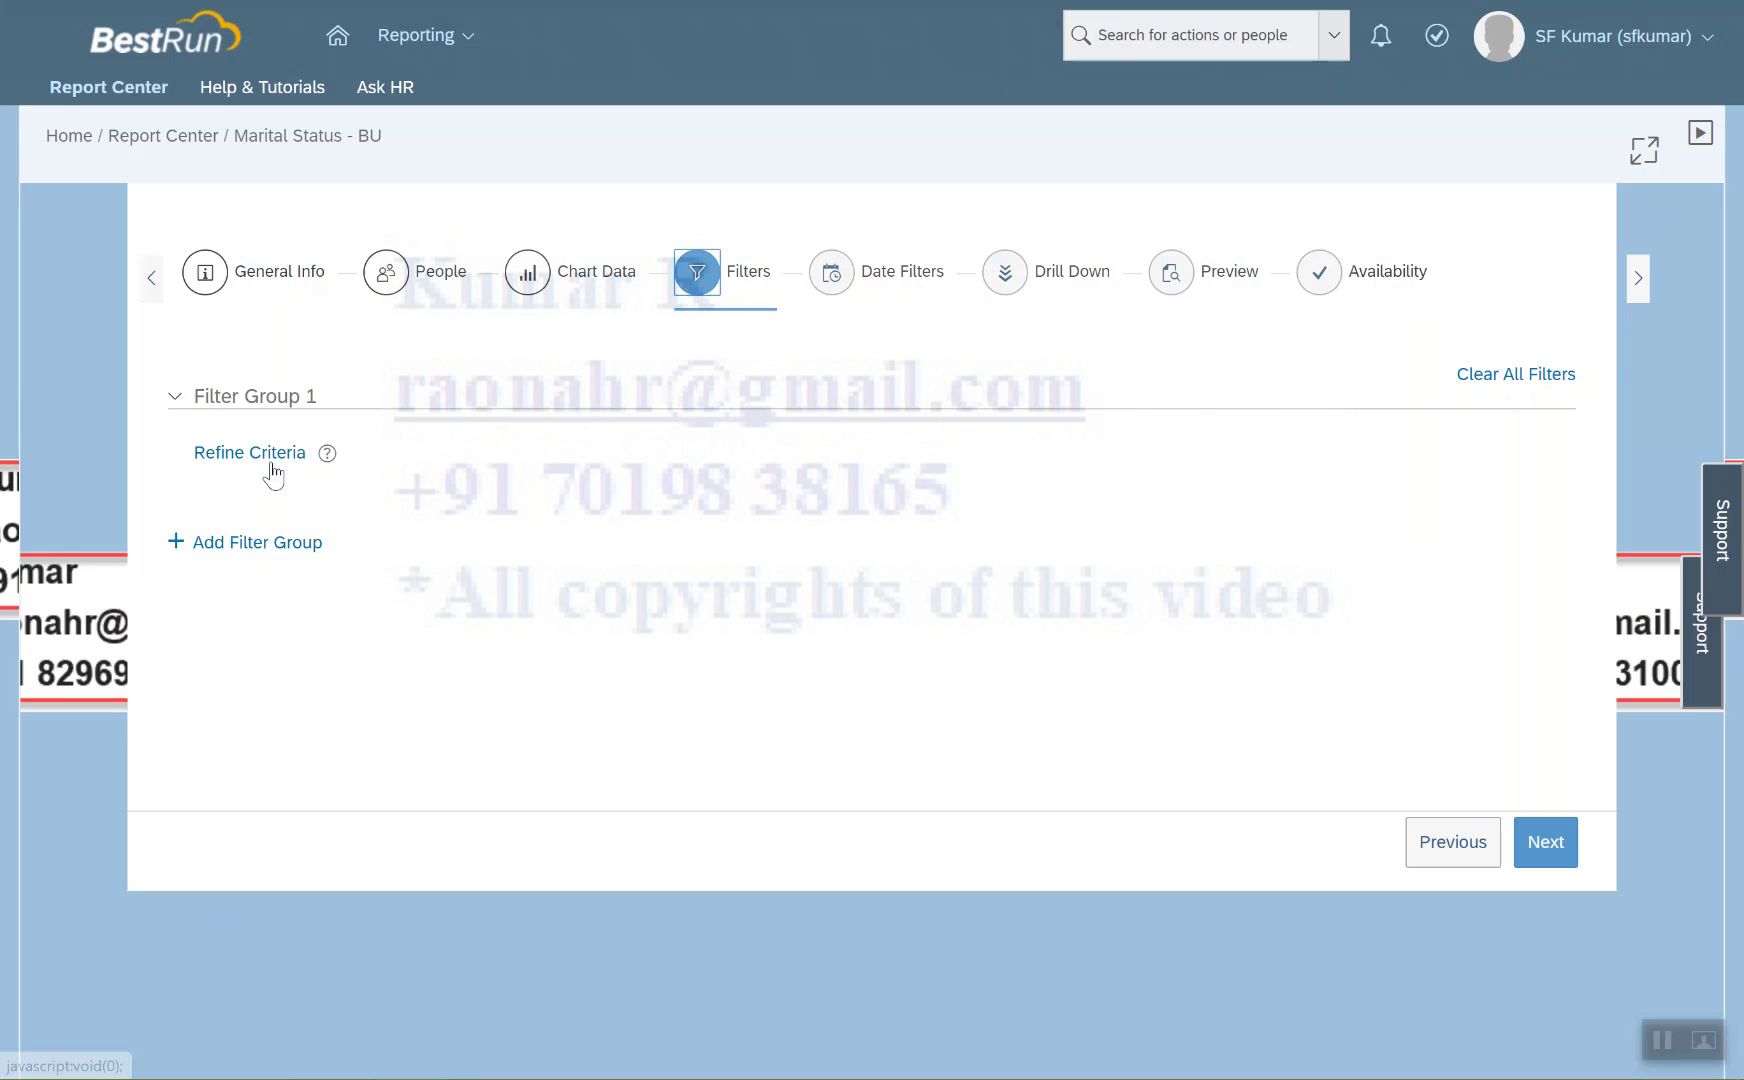
{"action": "left_click", "coordinate": [262, 455]}
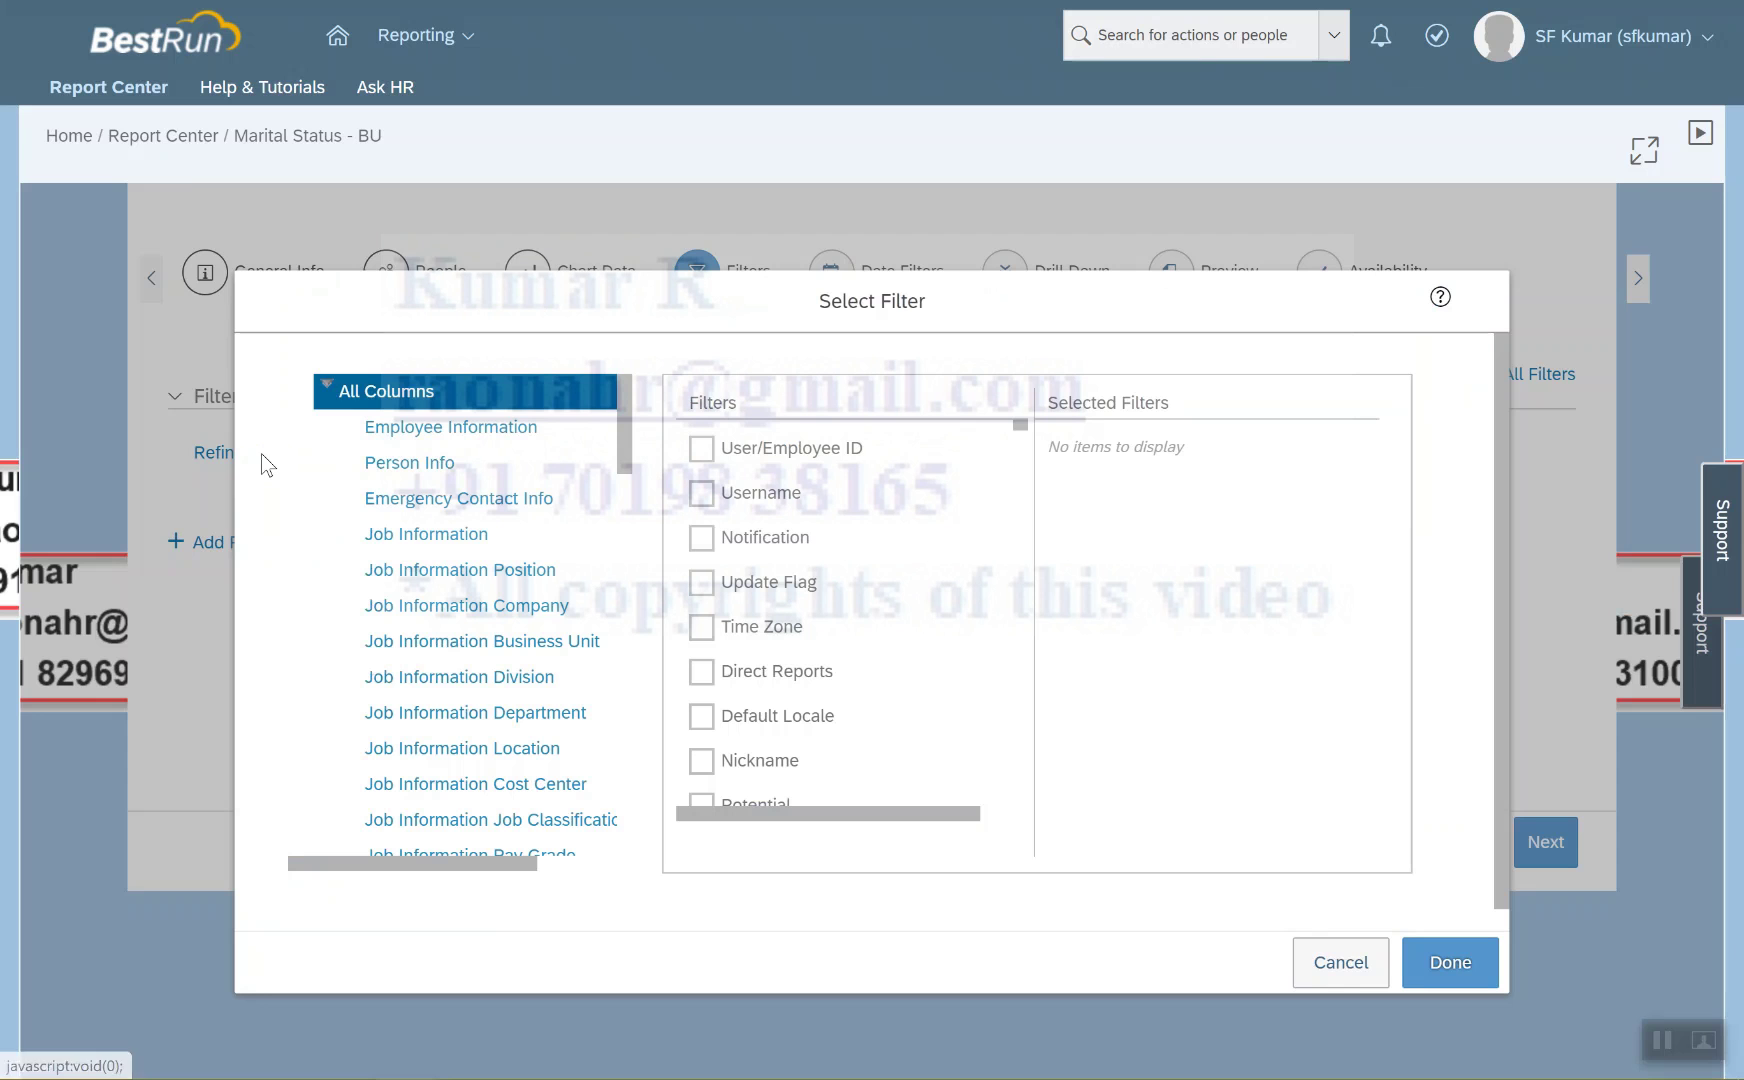
{"action": "left_click", "coordinate": [503, 642]}
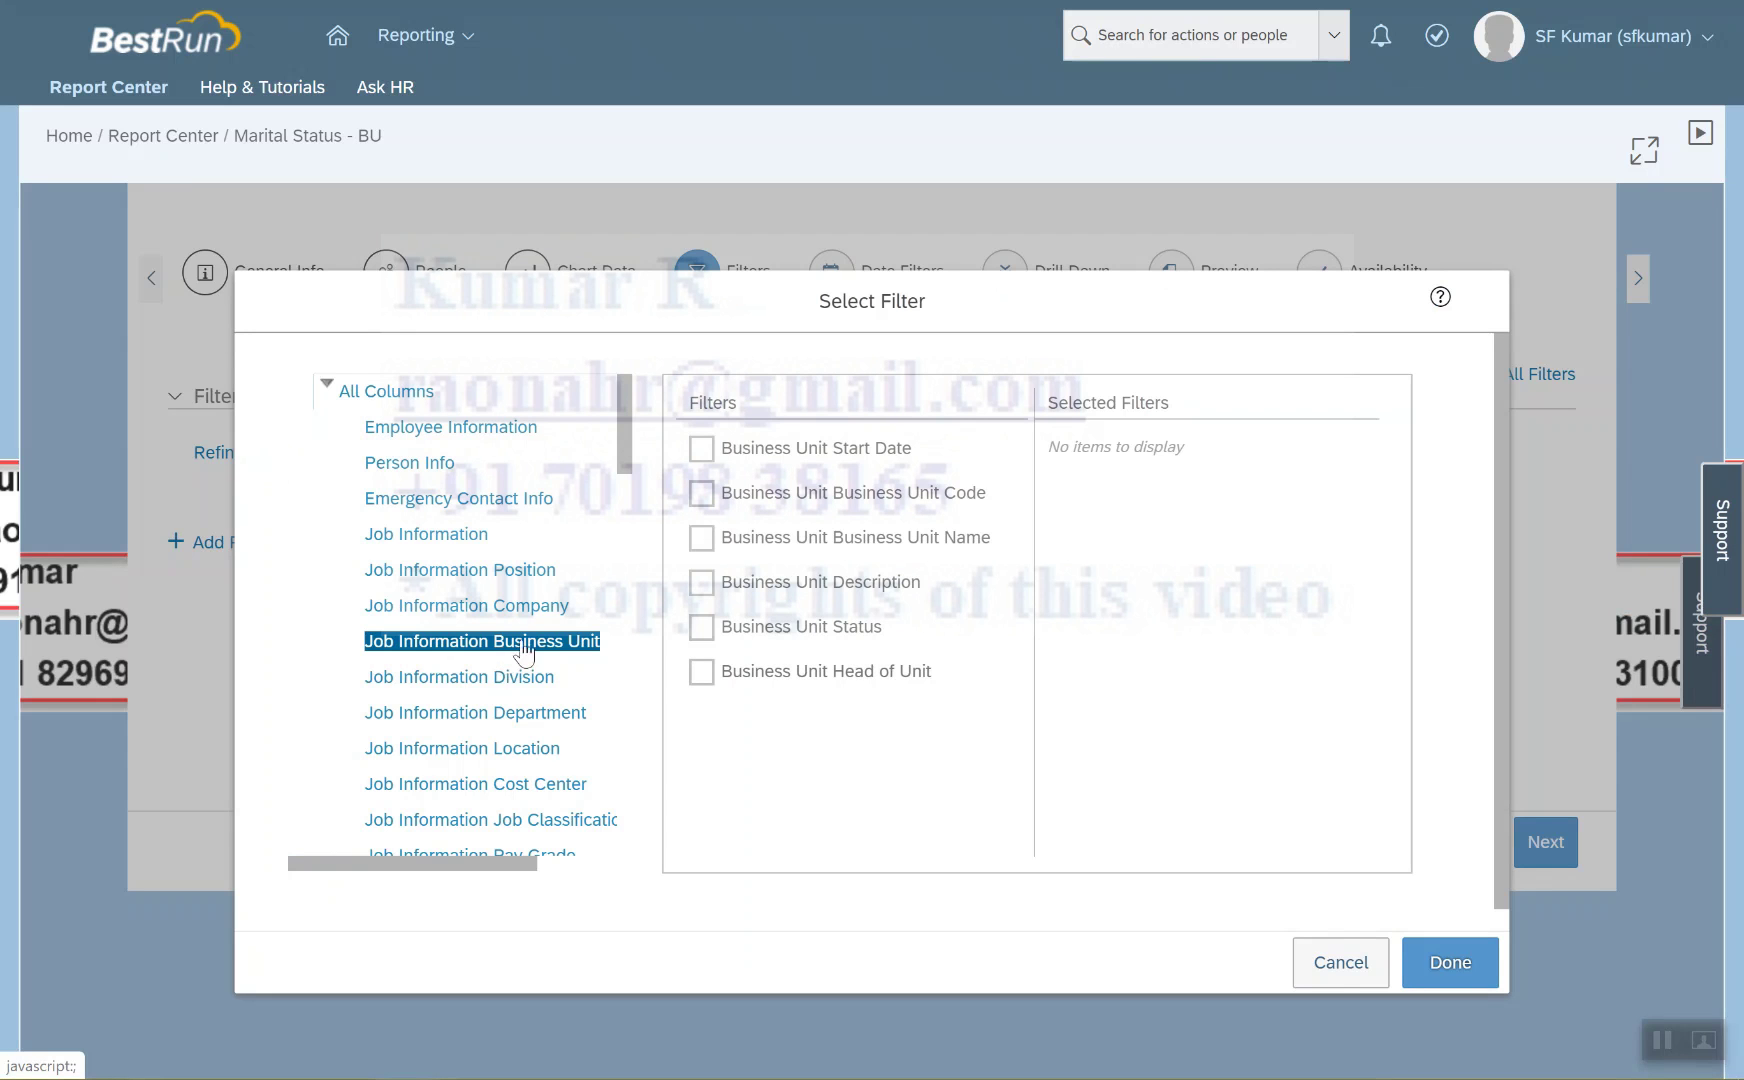
Filter Business Unit Name to Corporate, Retail, Sales and Services, prompted to users
{"action": "left_click", "coordinate": [702, 542]}
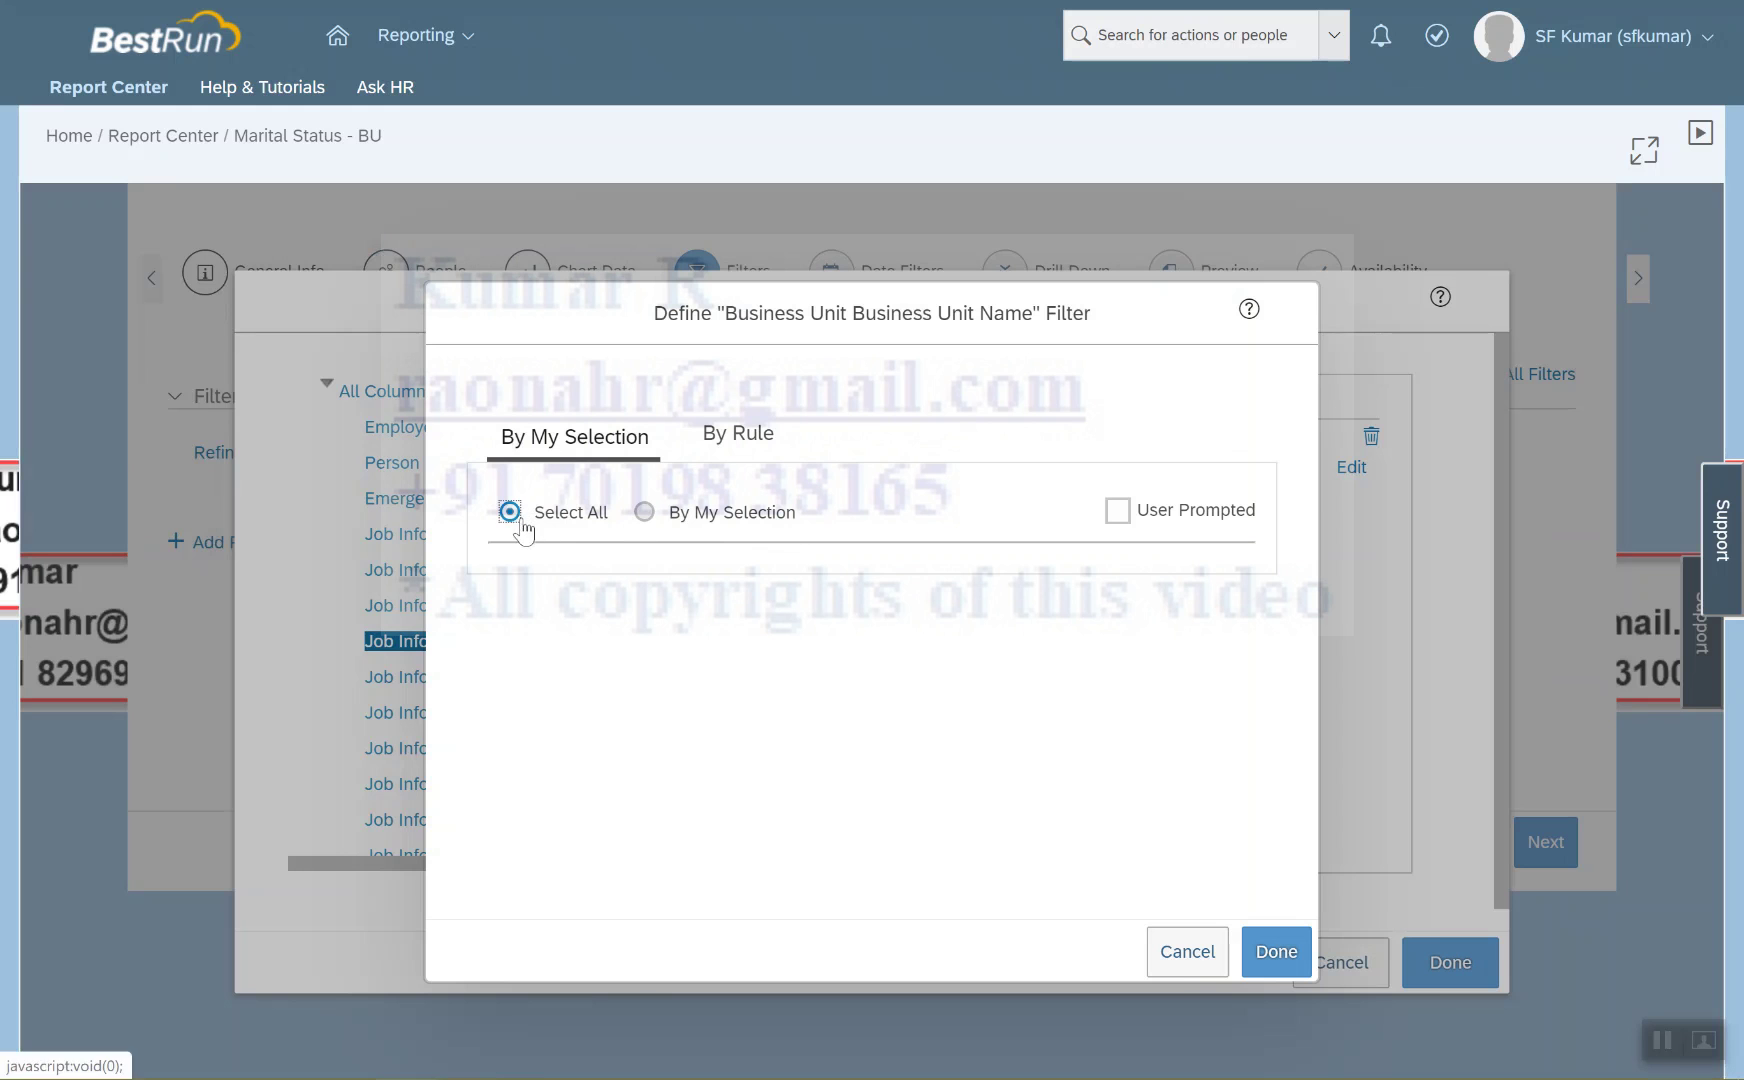
{"action": "left_click", "coordinate": [644, 512]}
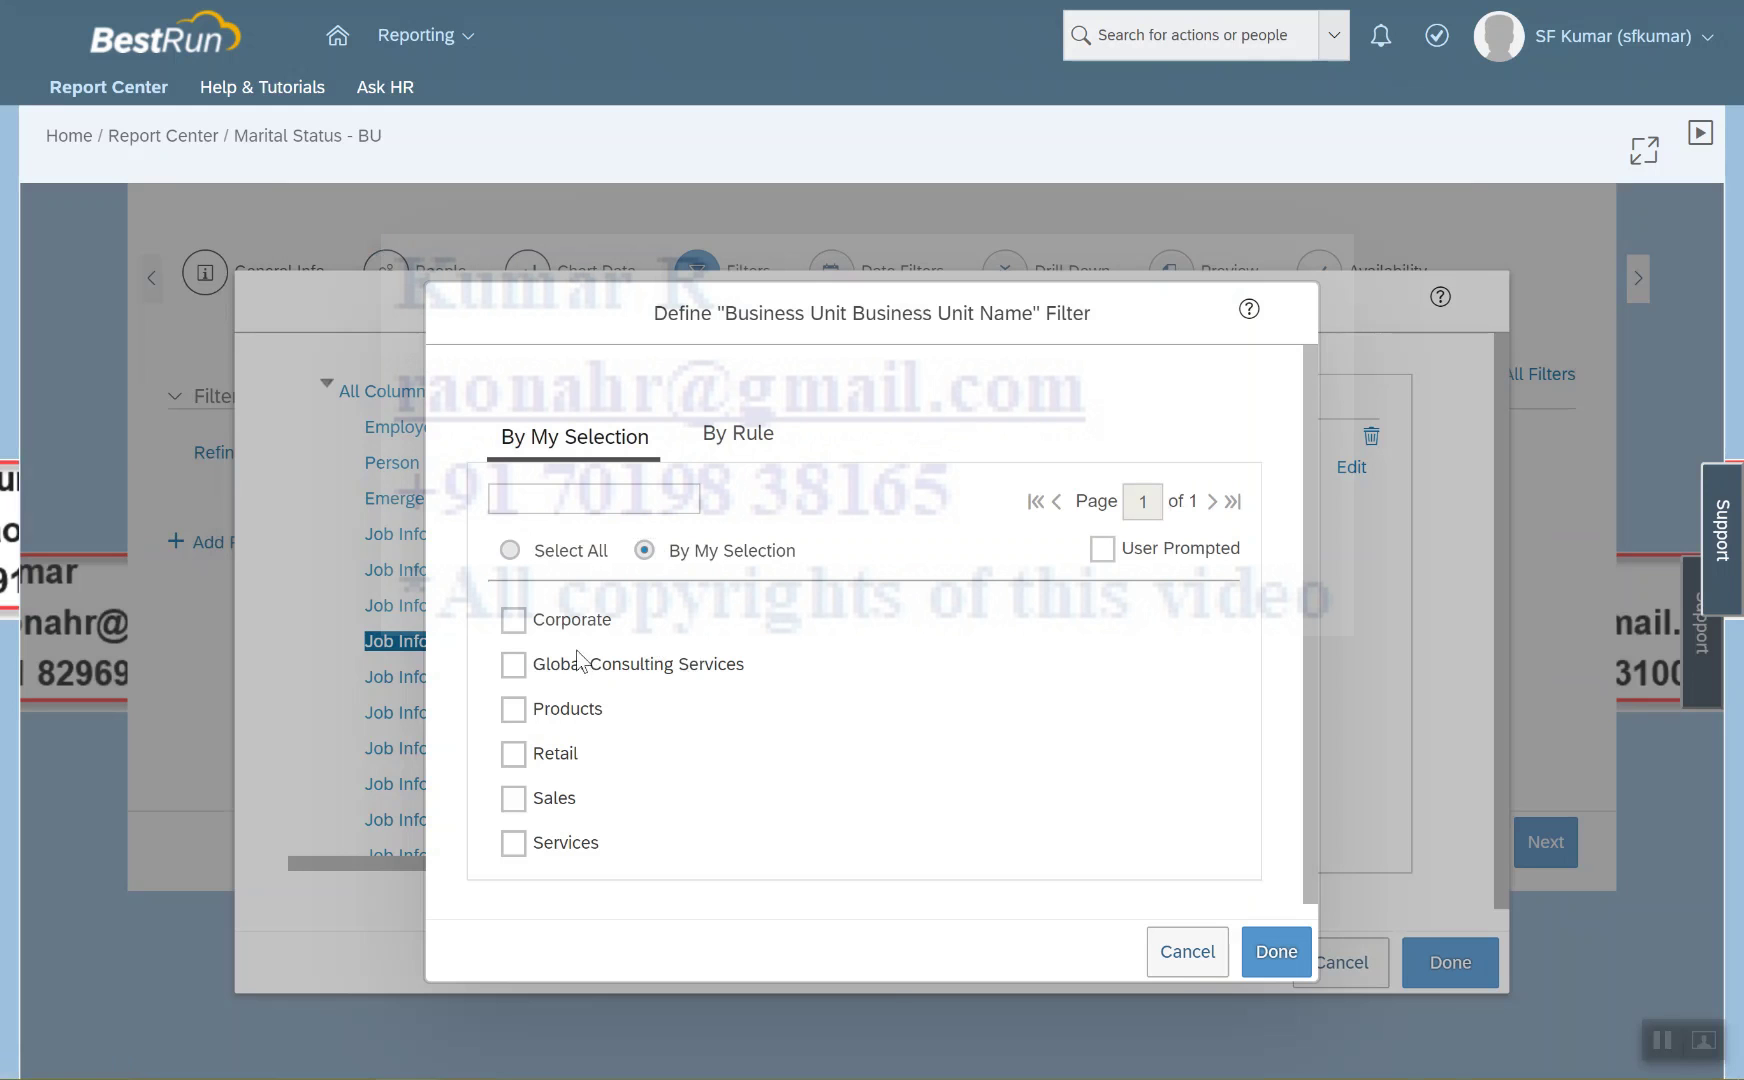
{"action": "left_click", "coordinate": [513, 622]}
{"action": "left_click", "coordinate": [513, 799]}
{"action": "left_click", "coordinate": [513, 843]}
{"action": "left_click", "coordinate": [1101, 550]}
{"action": "left_click", "coordinate": [629, 500]}
Switch to By Rule and add Rule 1, Like Corporate, joined with OR
{"action": "left_click", "coordinate": [742, 447]}
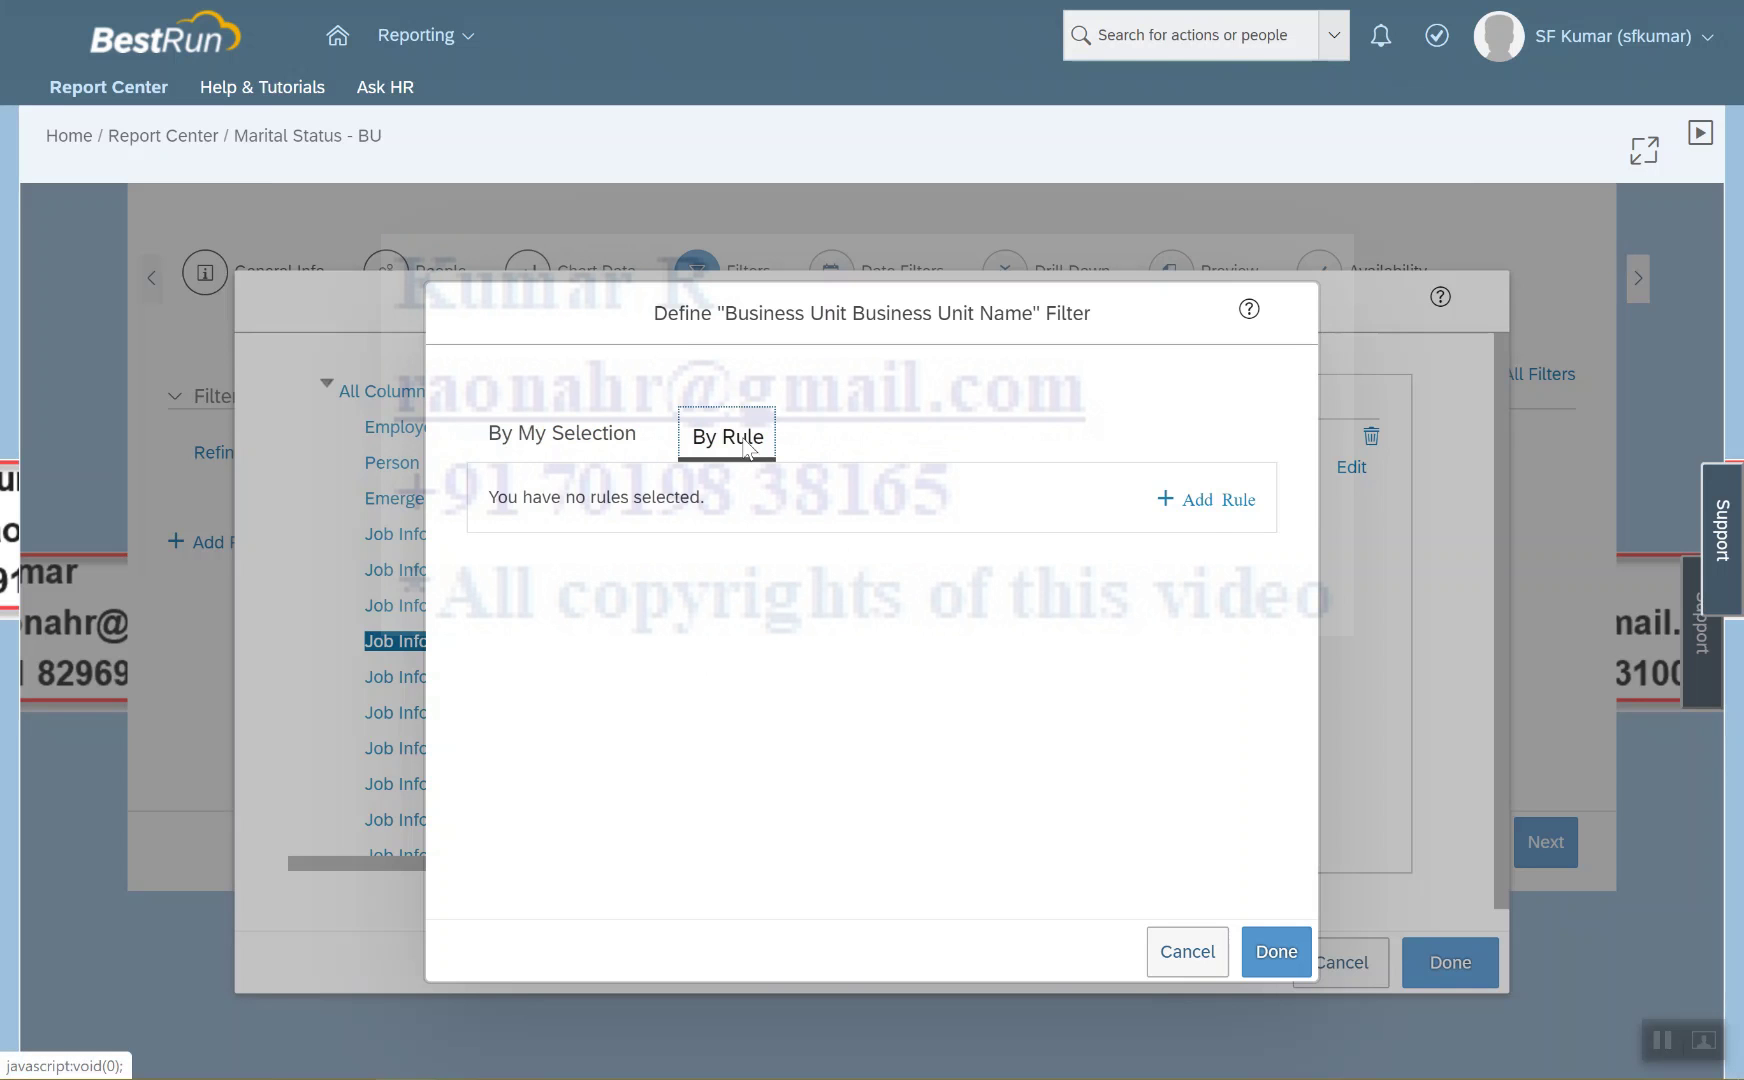
{"action": "left_click", "coordinate": [1208, 505]}
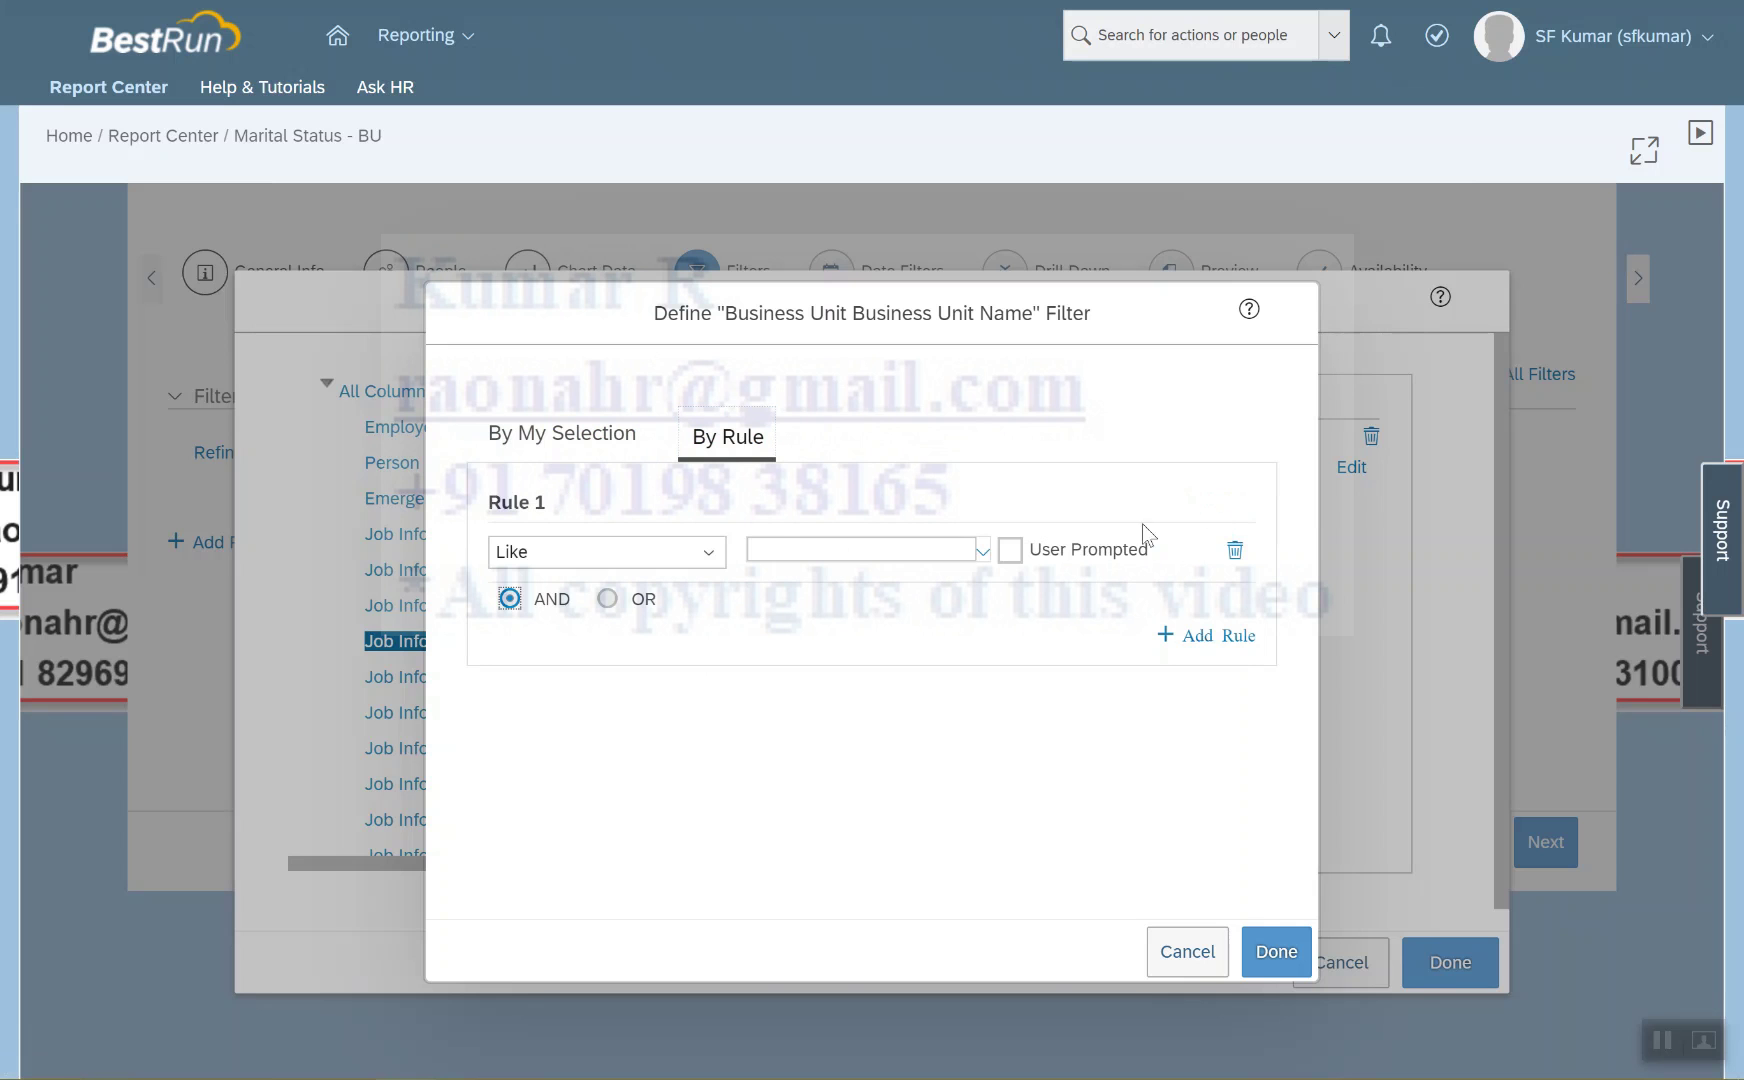
{"action": "type", "text": "Corporate"}
{"action": "left_click", "coordinate": [608, 600]}
{"action": "left_click", "coordinate": [607, 600]}
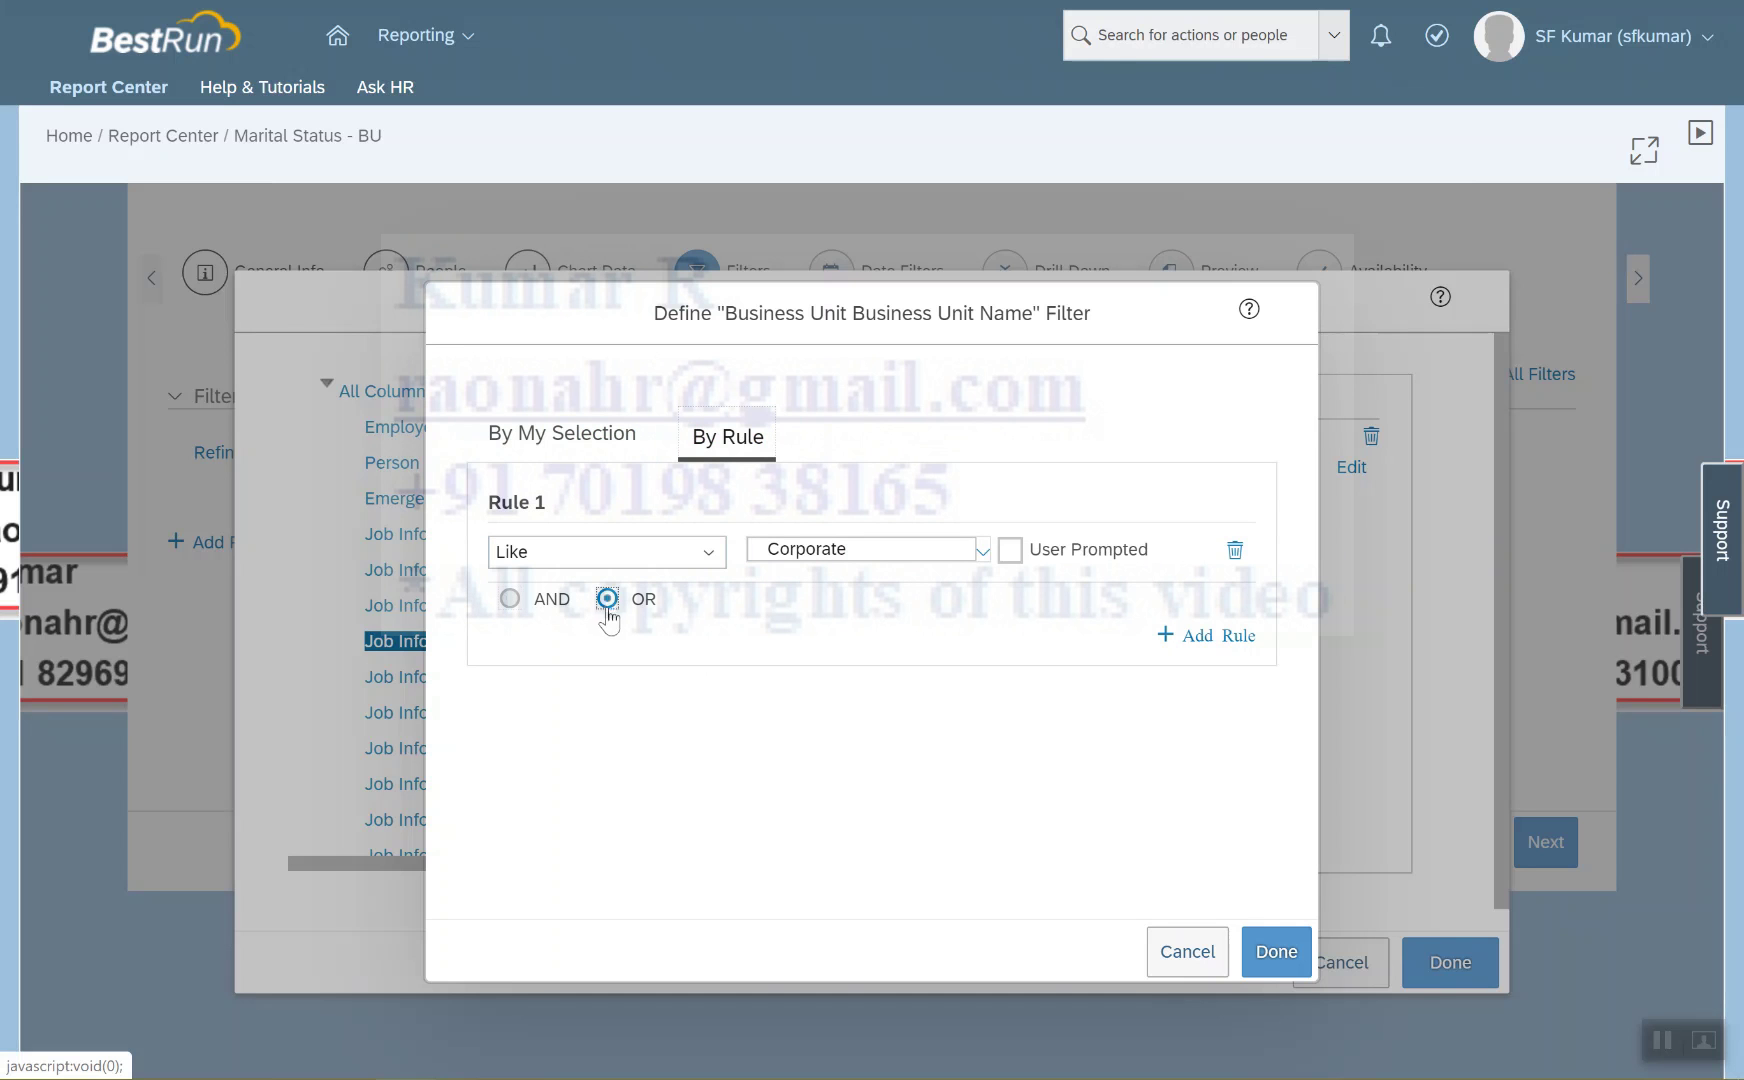
Add Rule 2, Like Products, and review both rule values
{"action": "left_click", "coordinate": [1211, 648]}
{"action": "left_click", "coordinate": [965, 689]}
{"action": "type", "text": "Corporate"}
{"action": "left_click", "coordinate": [983, 689]}
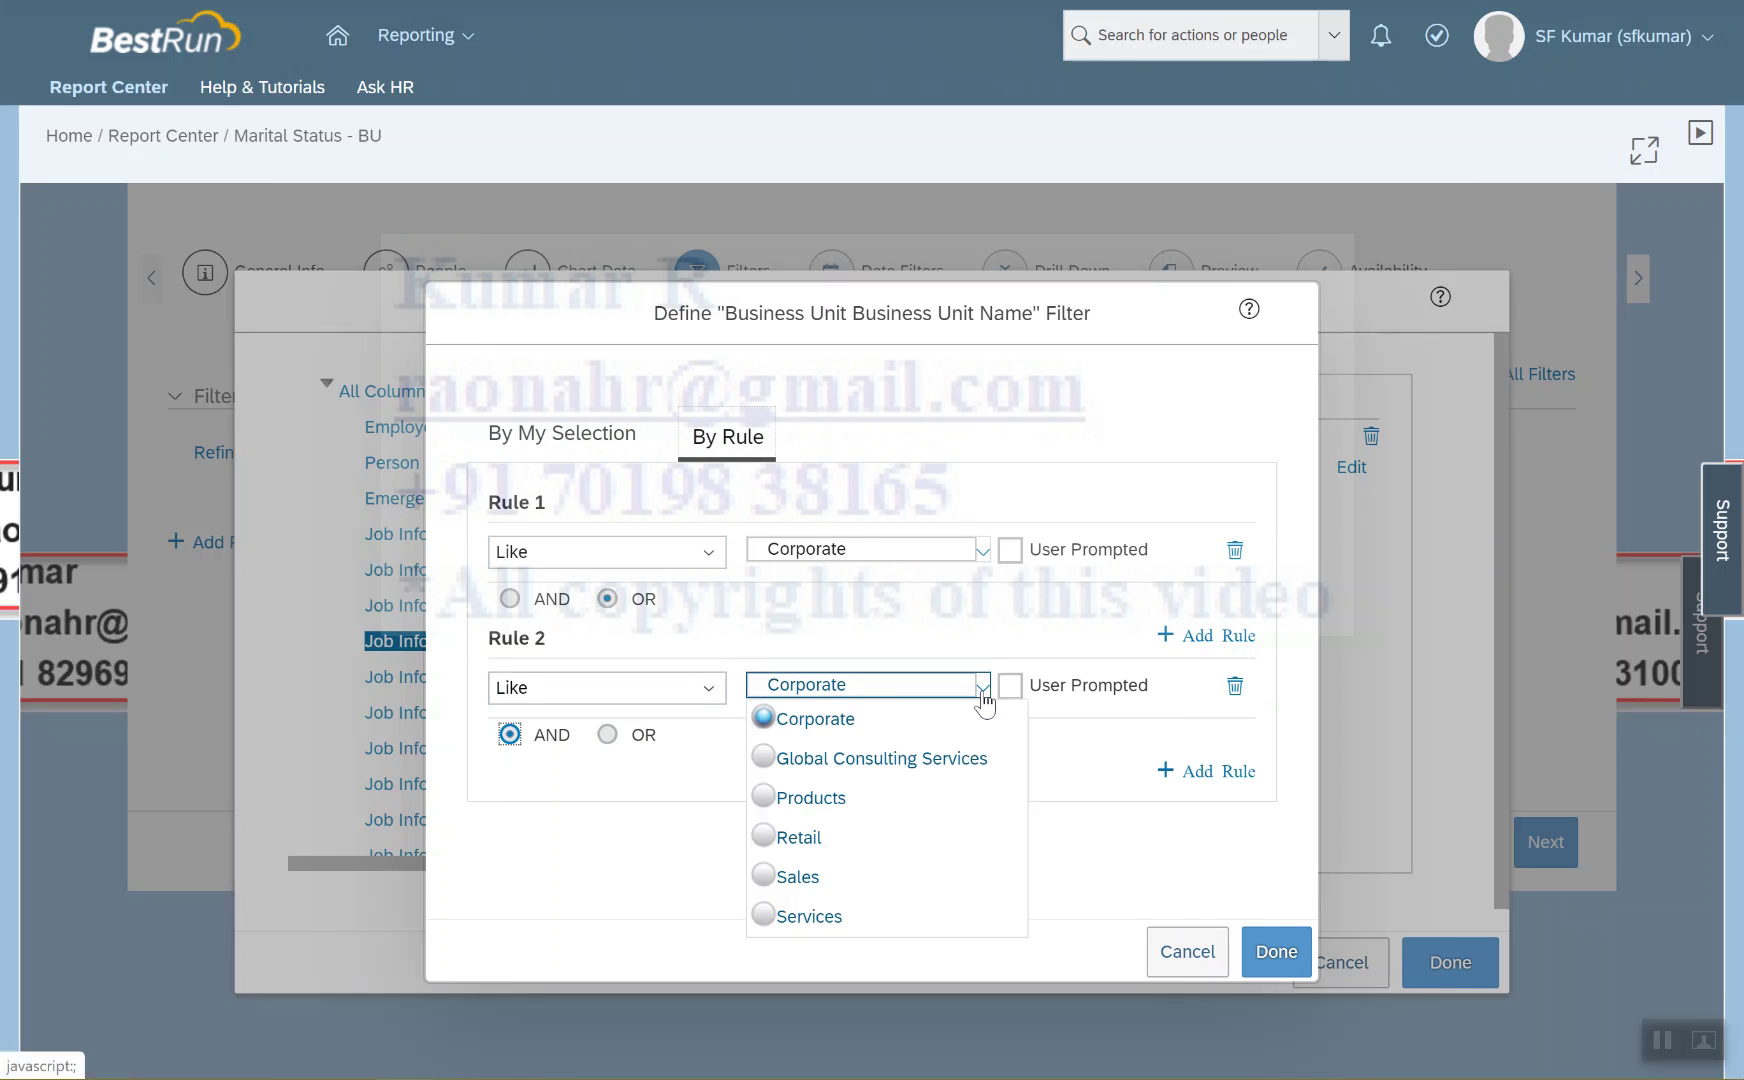
{"action": "left_click", "coordinate": [767, 797]}
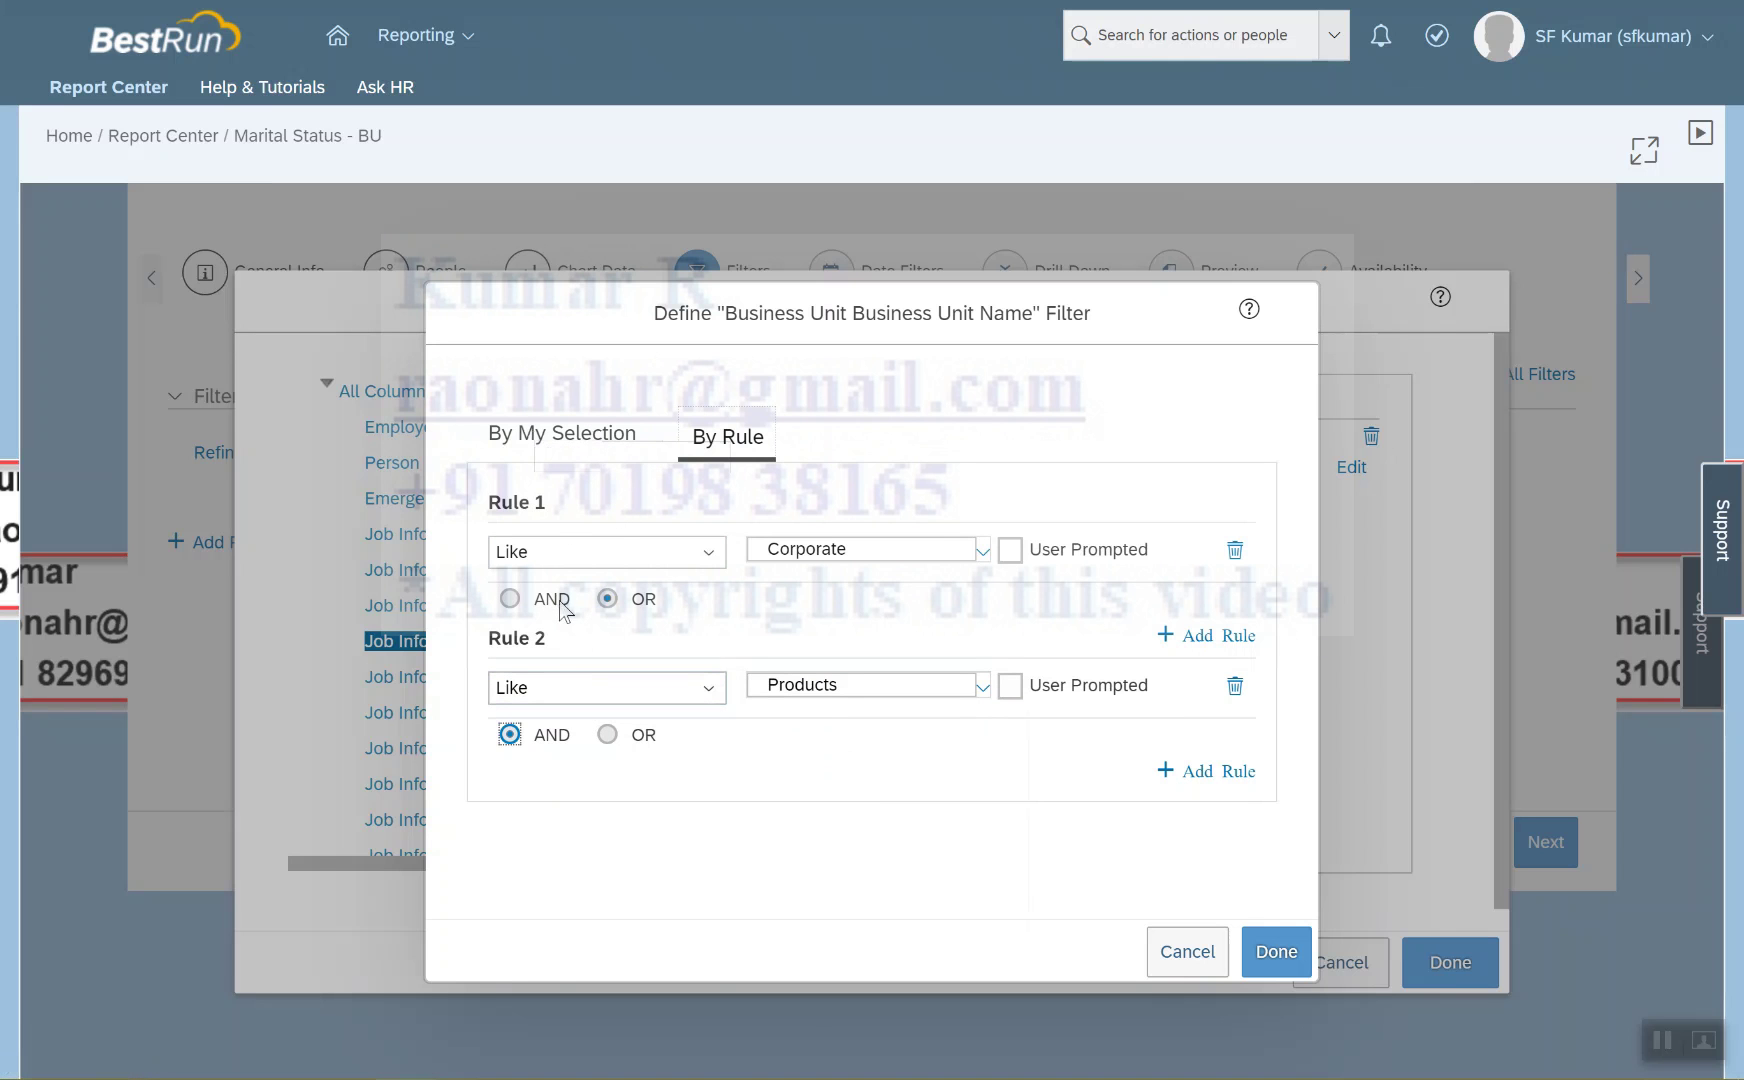
{"action": "left_click", "coordinate": [811, 560]}
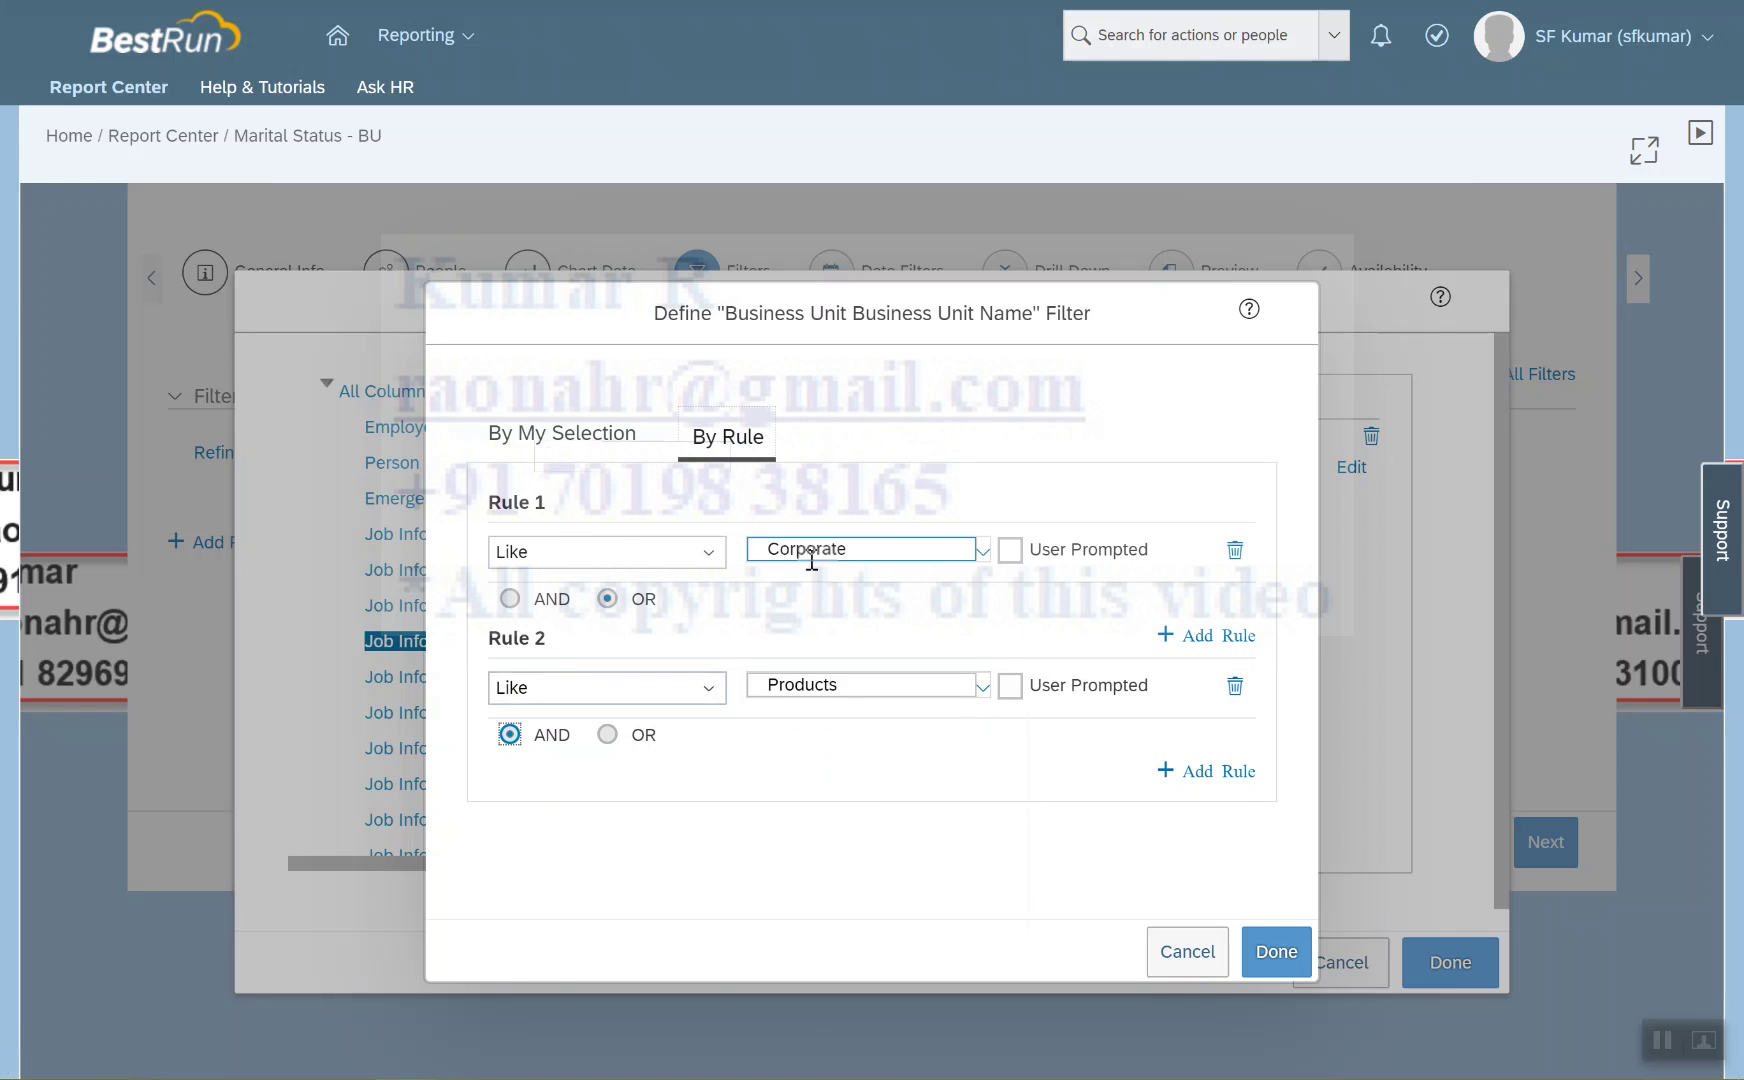
{"action": "left_click", "coordinate": [805, 693]}
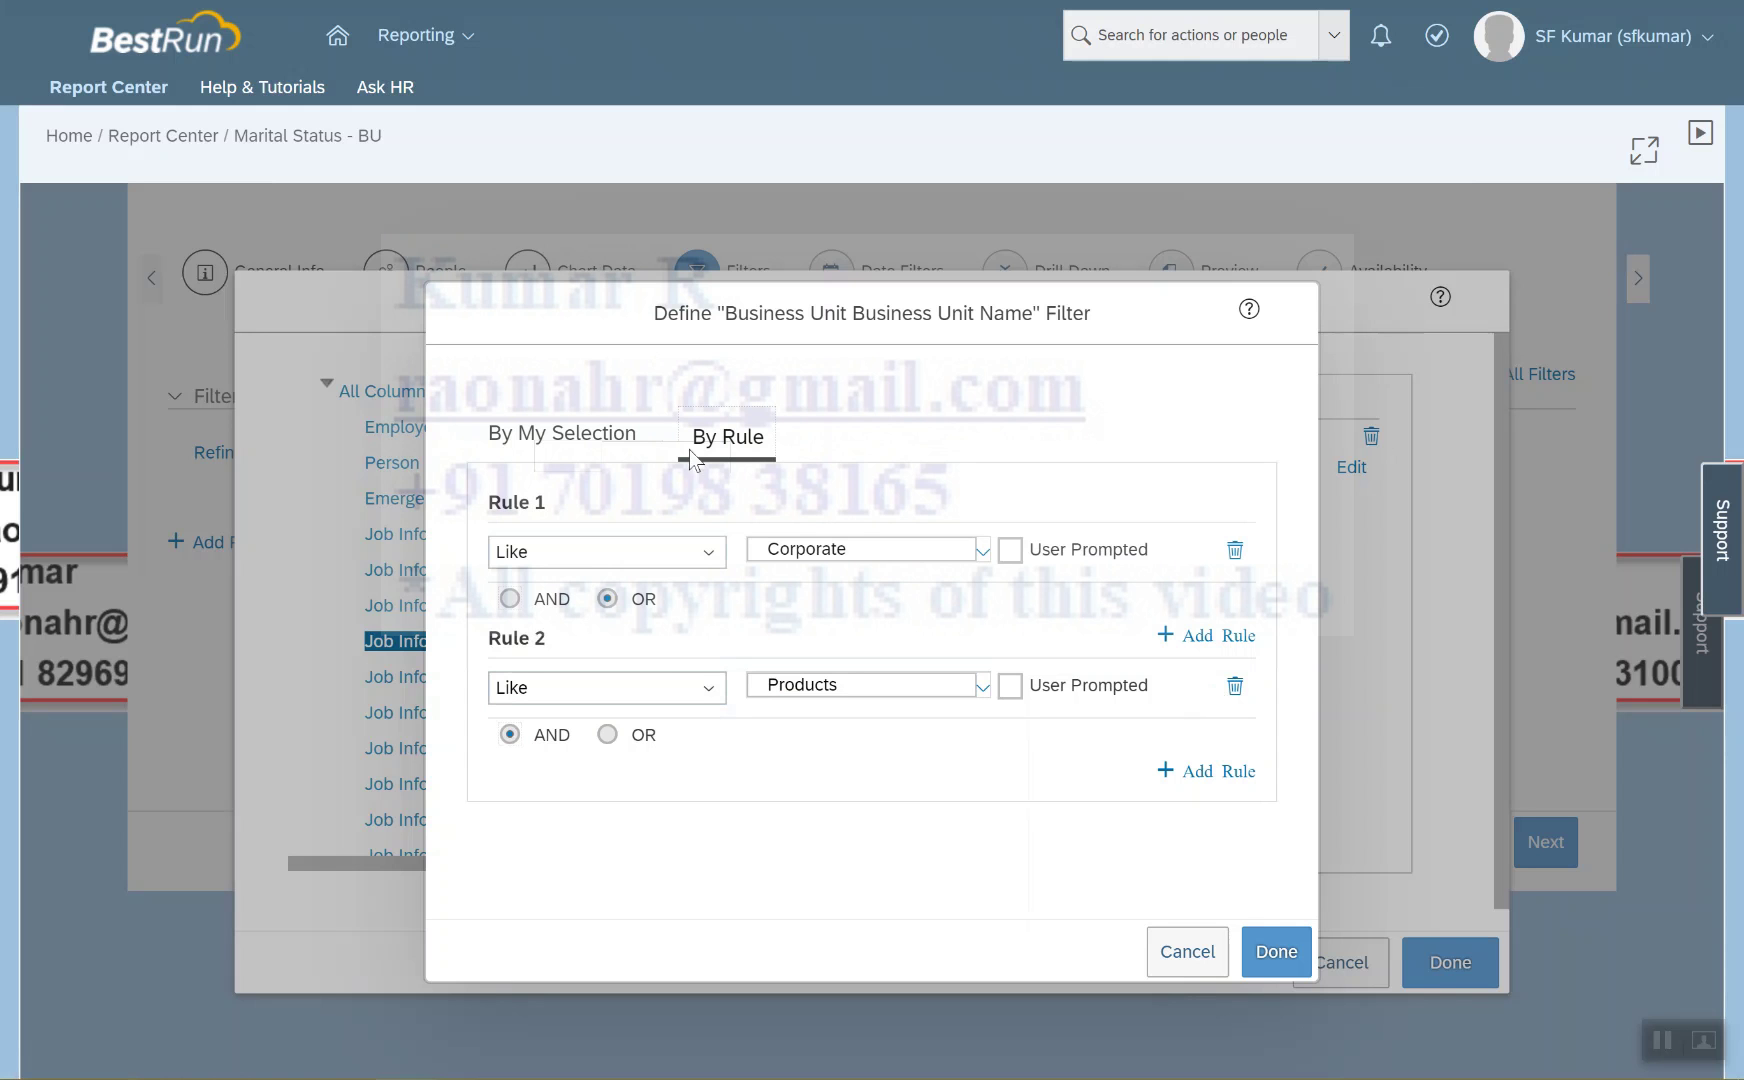
Restrict the Business Unit filter to Corporate, Retail, Sales and Services and save it
{"action": "left_click", "coordinate": [545, 440]}
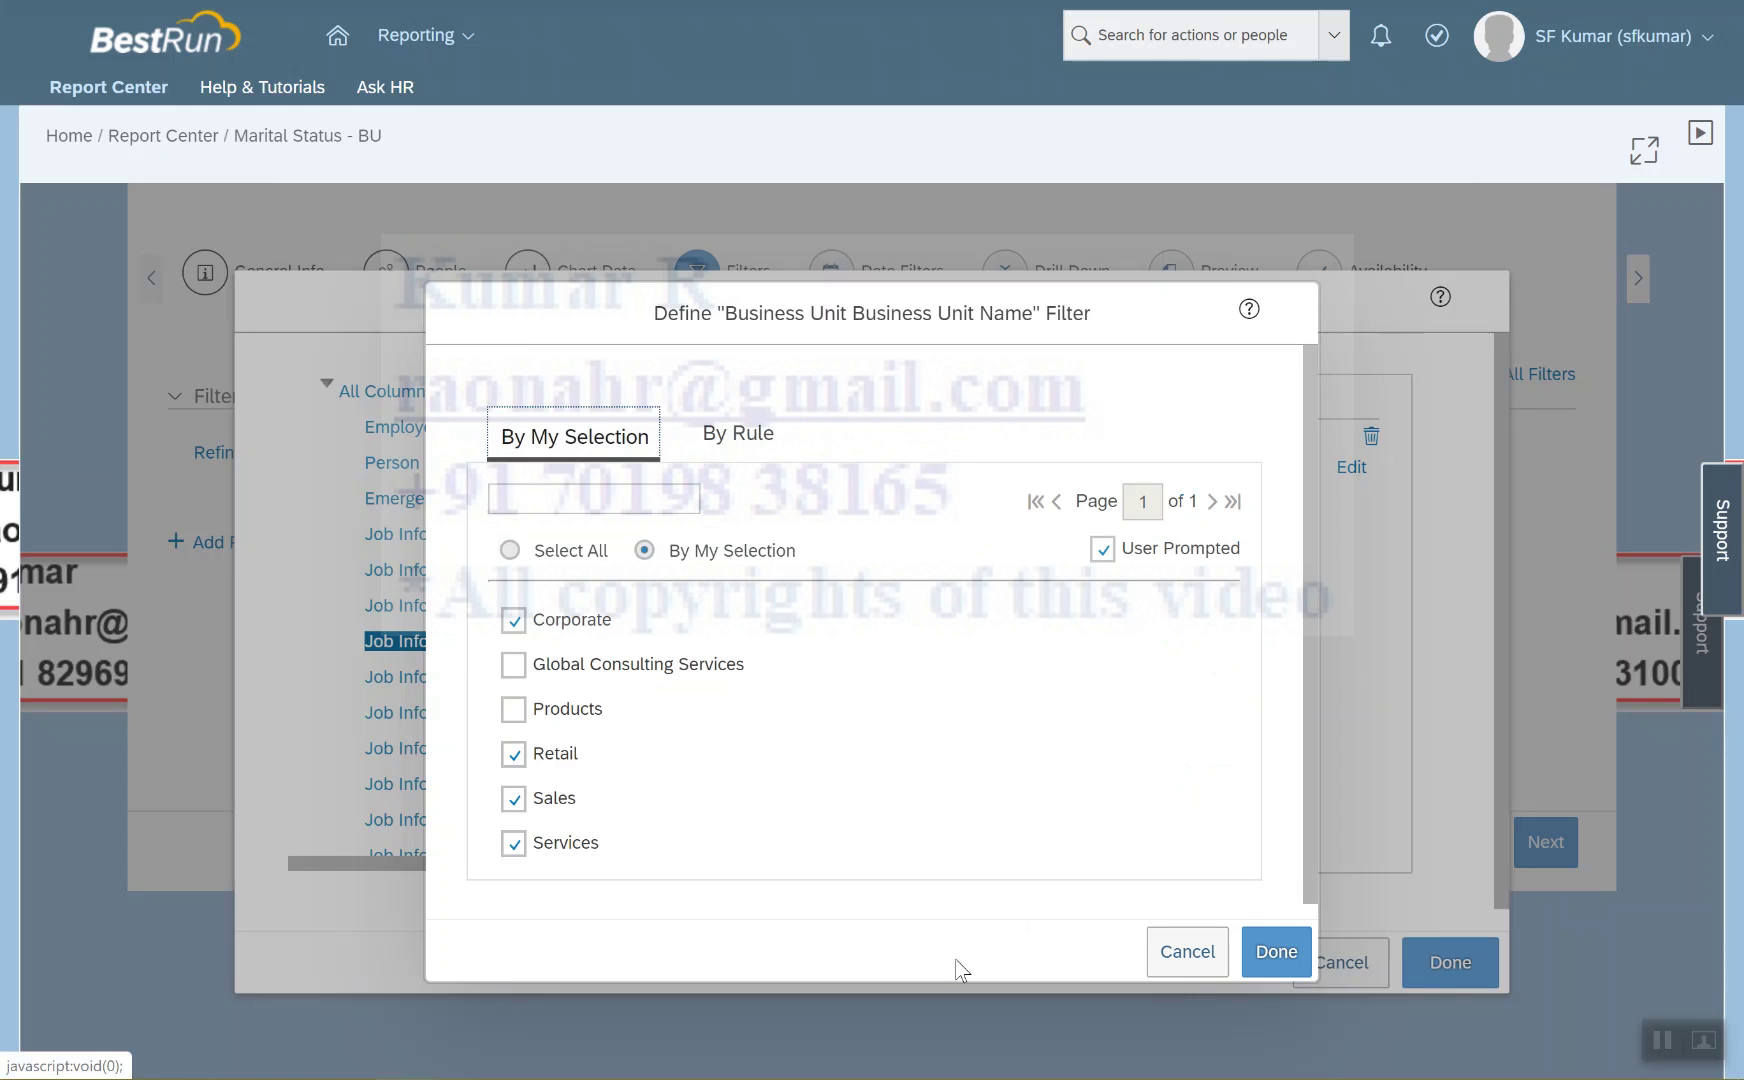
{"action": "left_click", "coordinate": [1278, 960]}
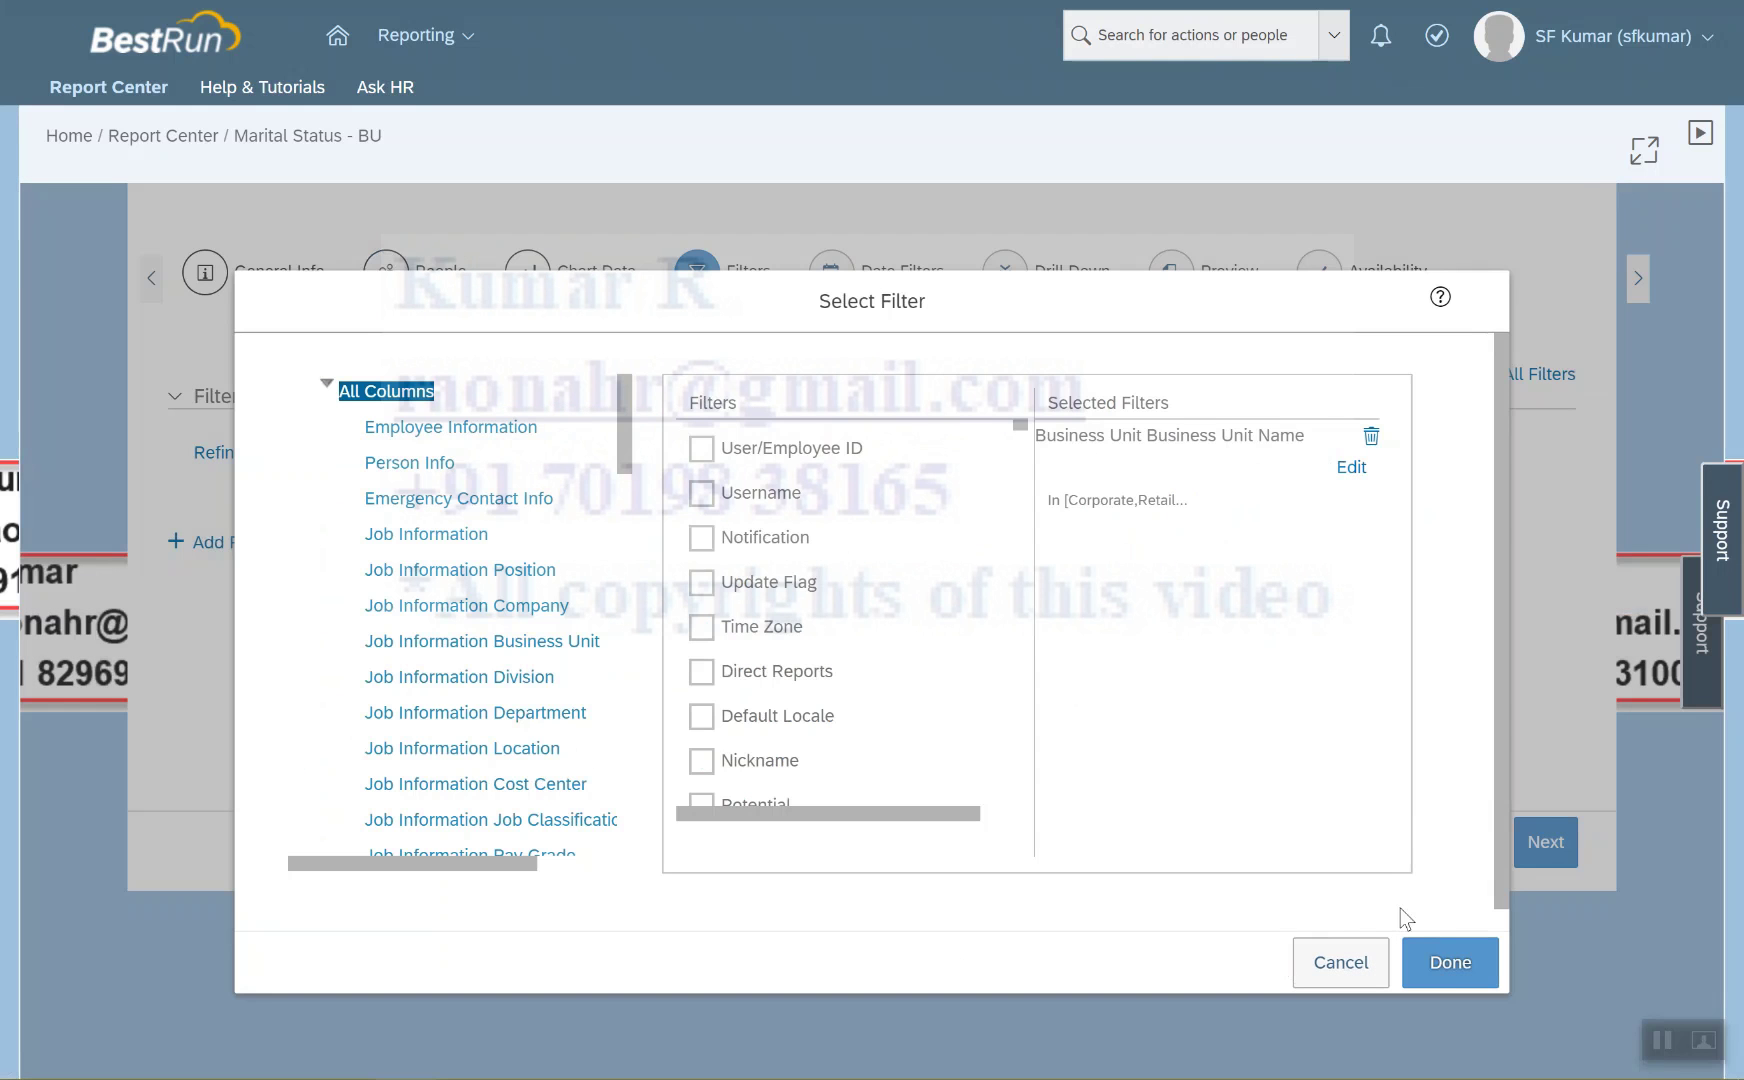
{"action": "left_click", "coordinate": [1448, 960]}
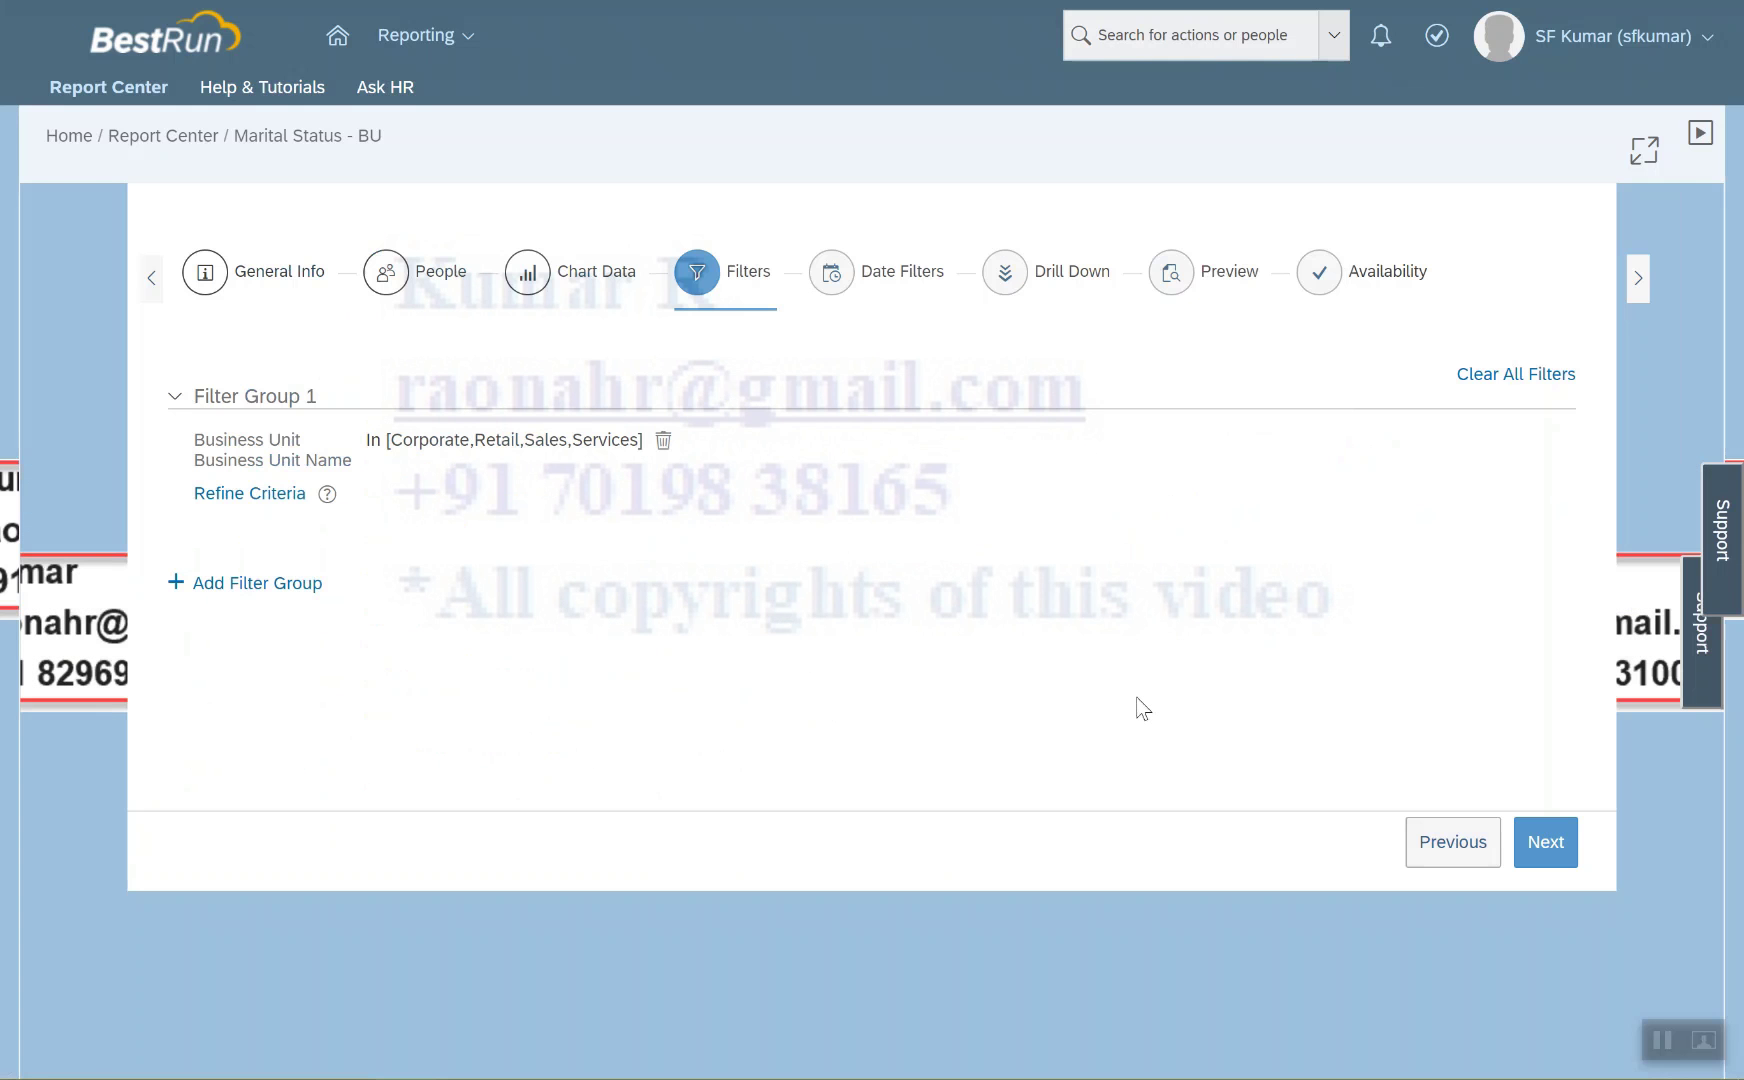
Leave Enable Date Filter unchecked on the Date Filters step and continue to Drill Down
{"action": "left_click", "coordinate": [830, 280]}
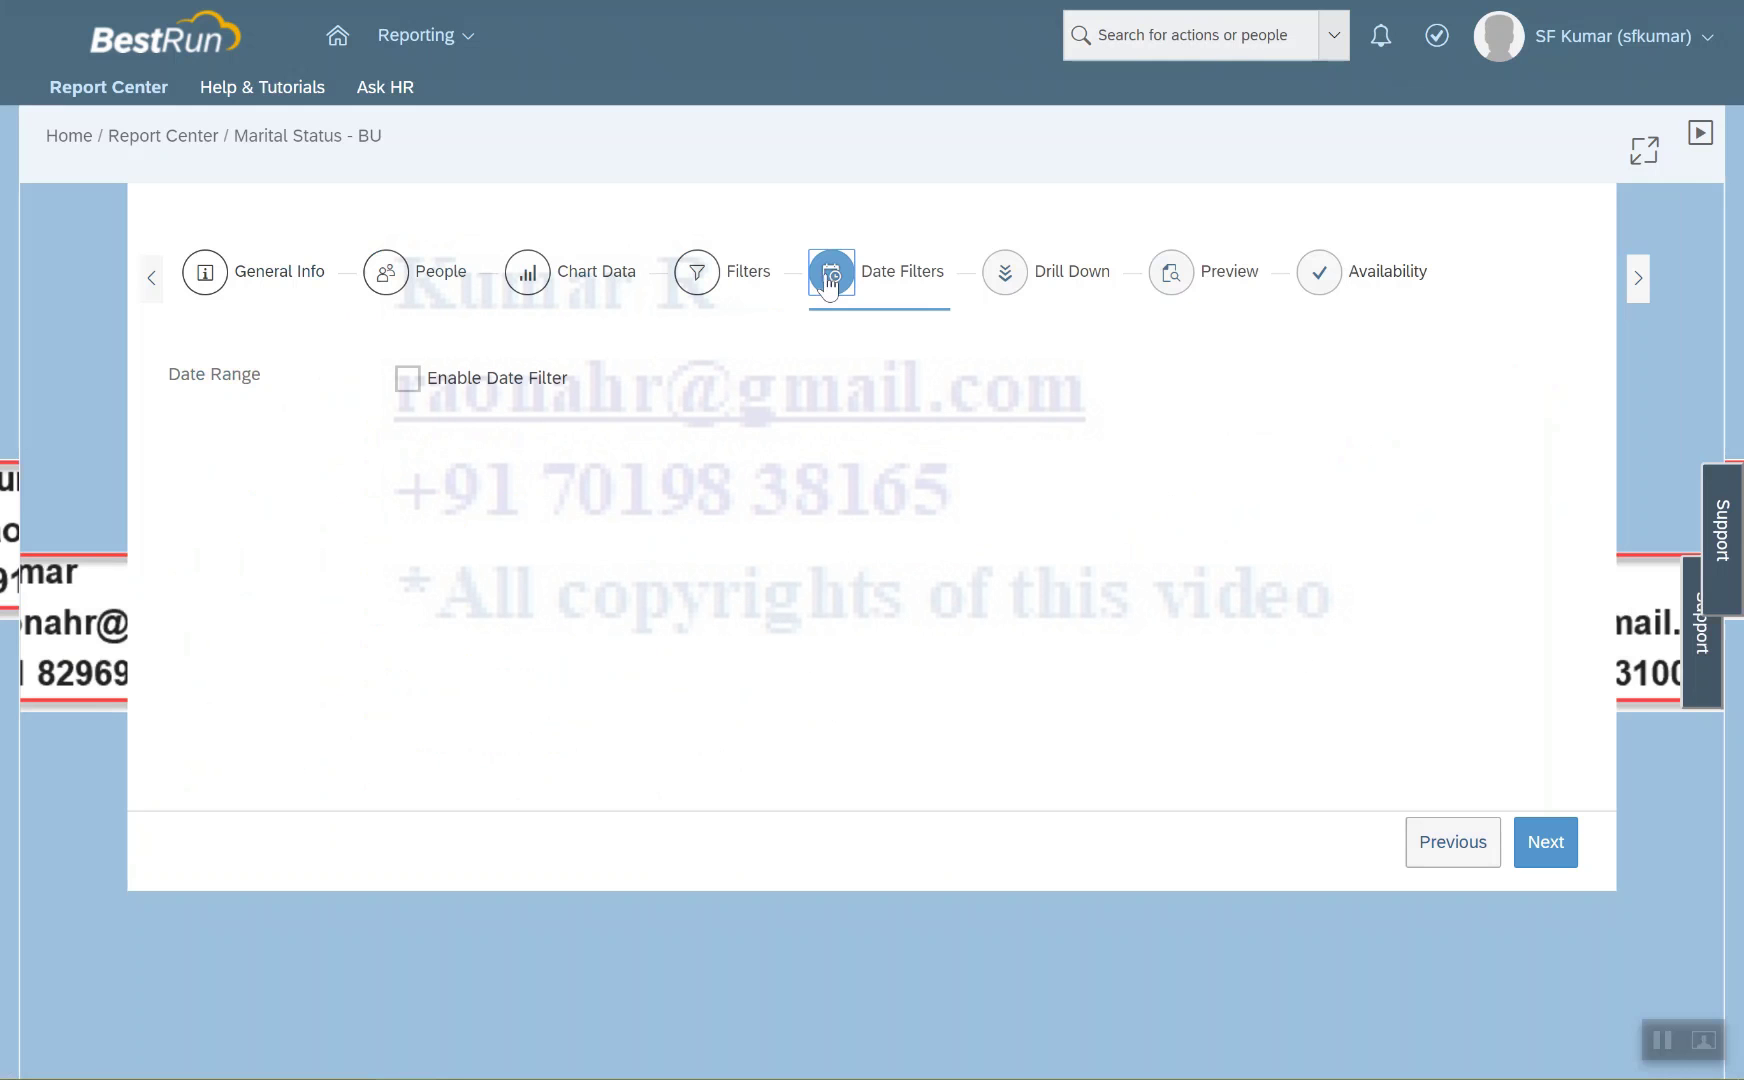
{"action": "left_click", "coordinate": [407, 379]}
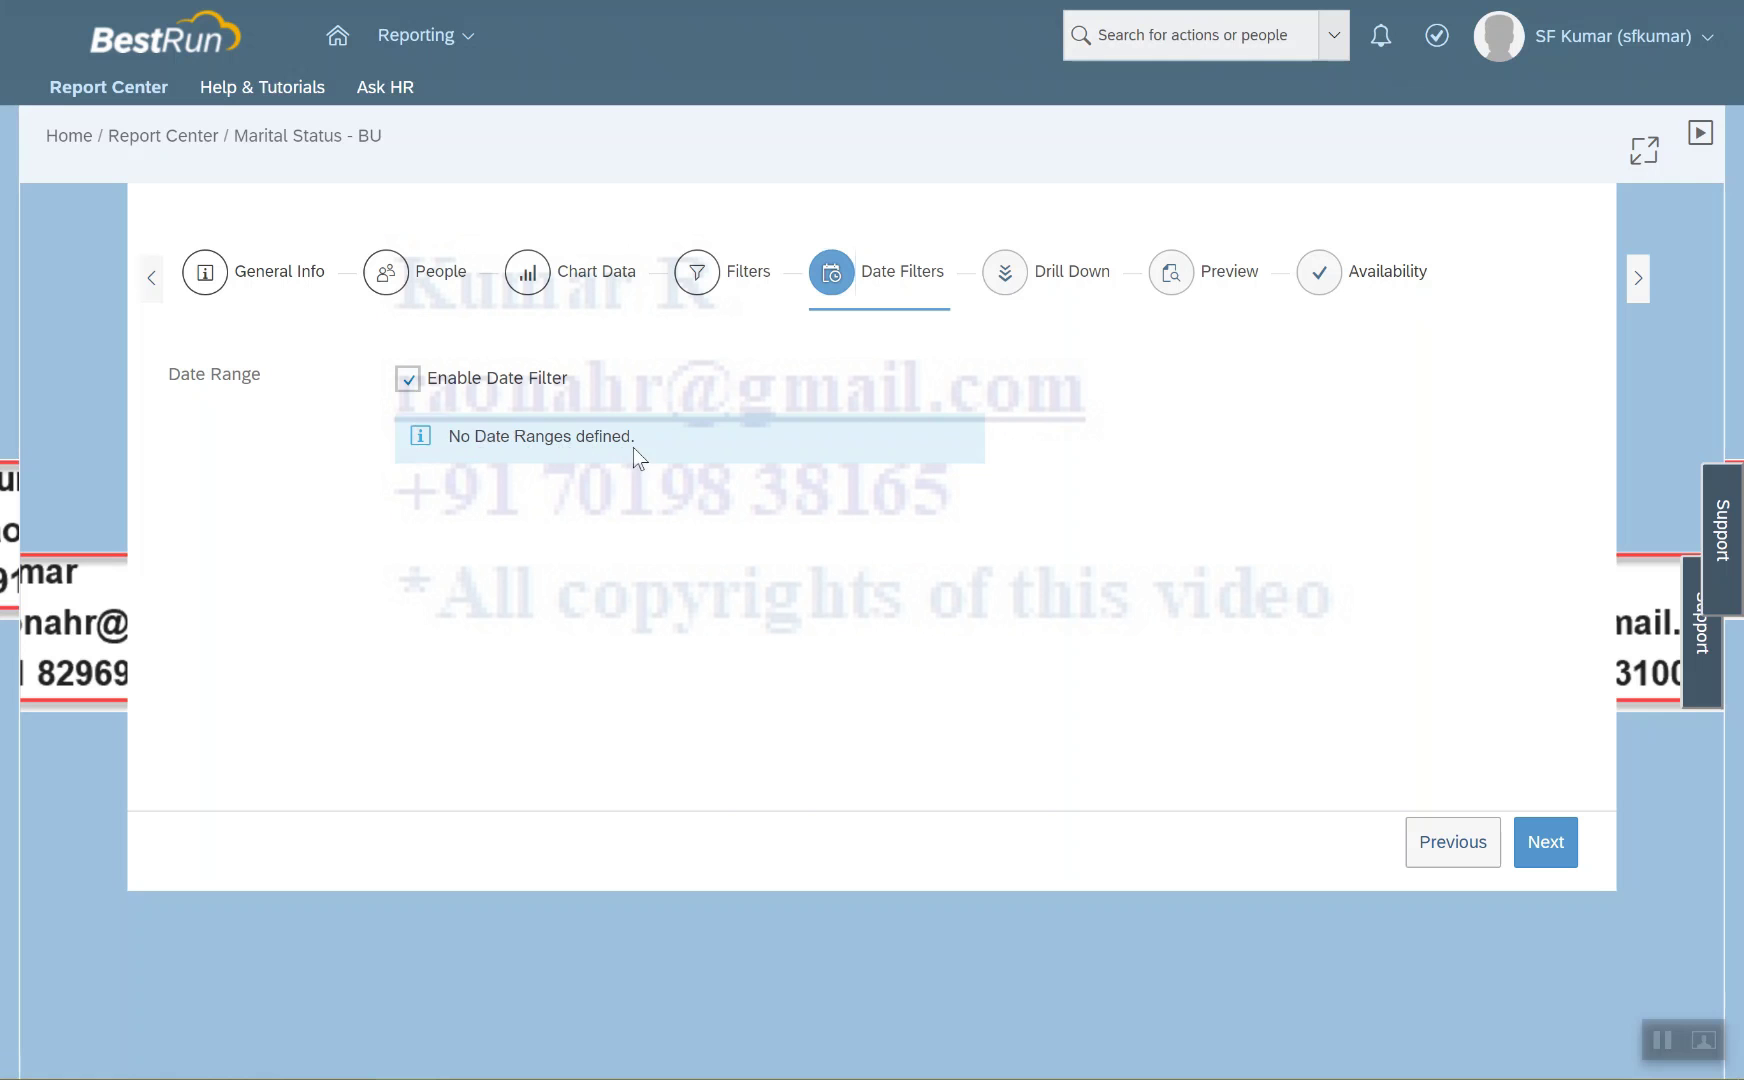
{"action": "left_click", "coordinate": [407, 380]}
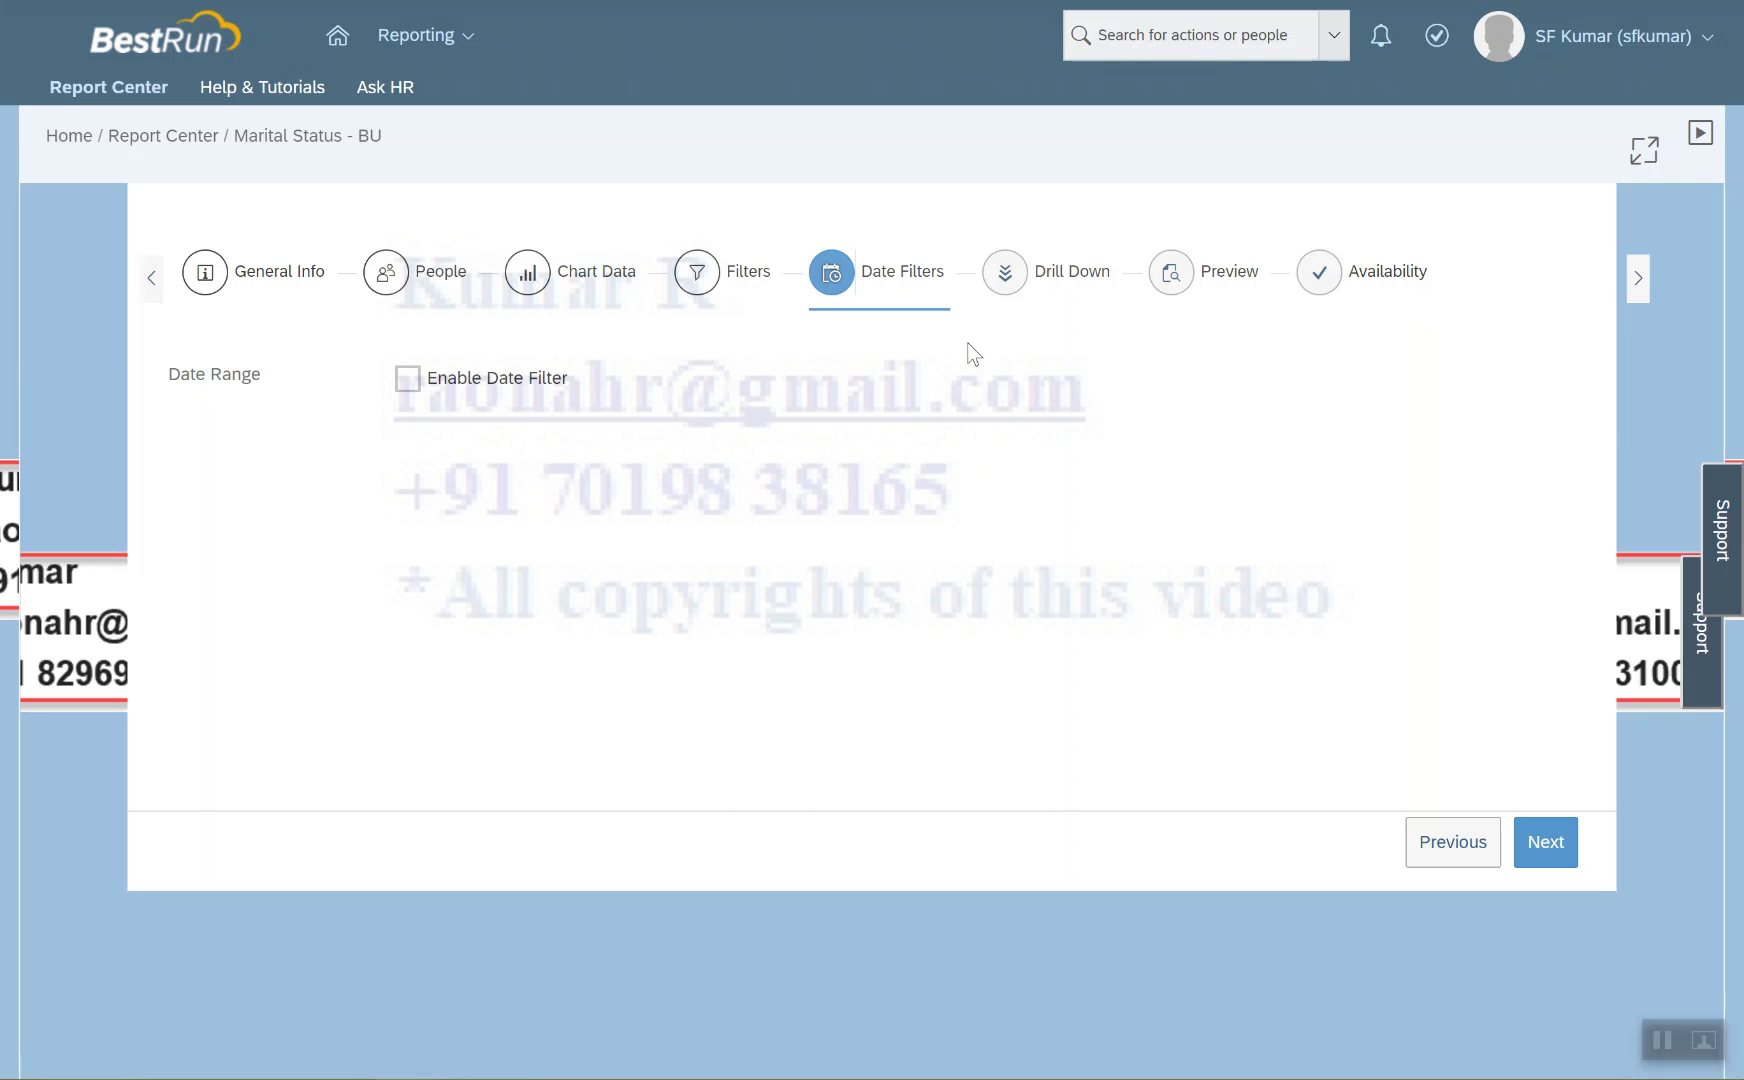
{"action": "left_click", "coordinate": [1005, 273]}
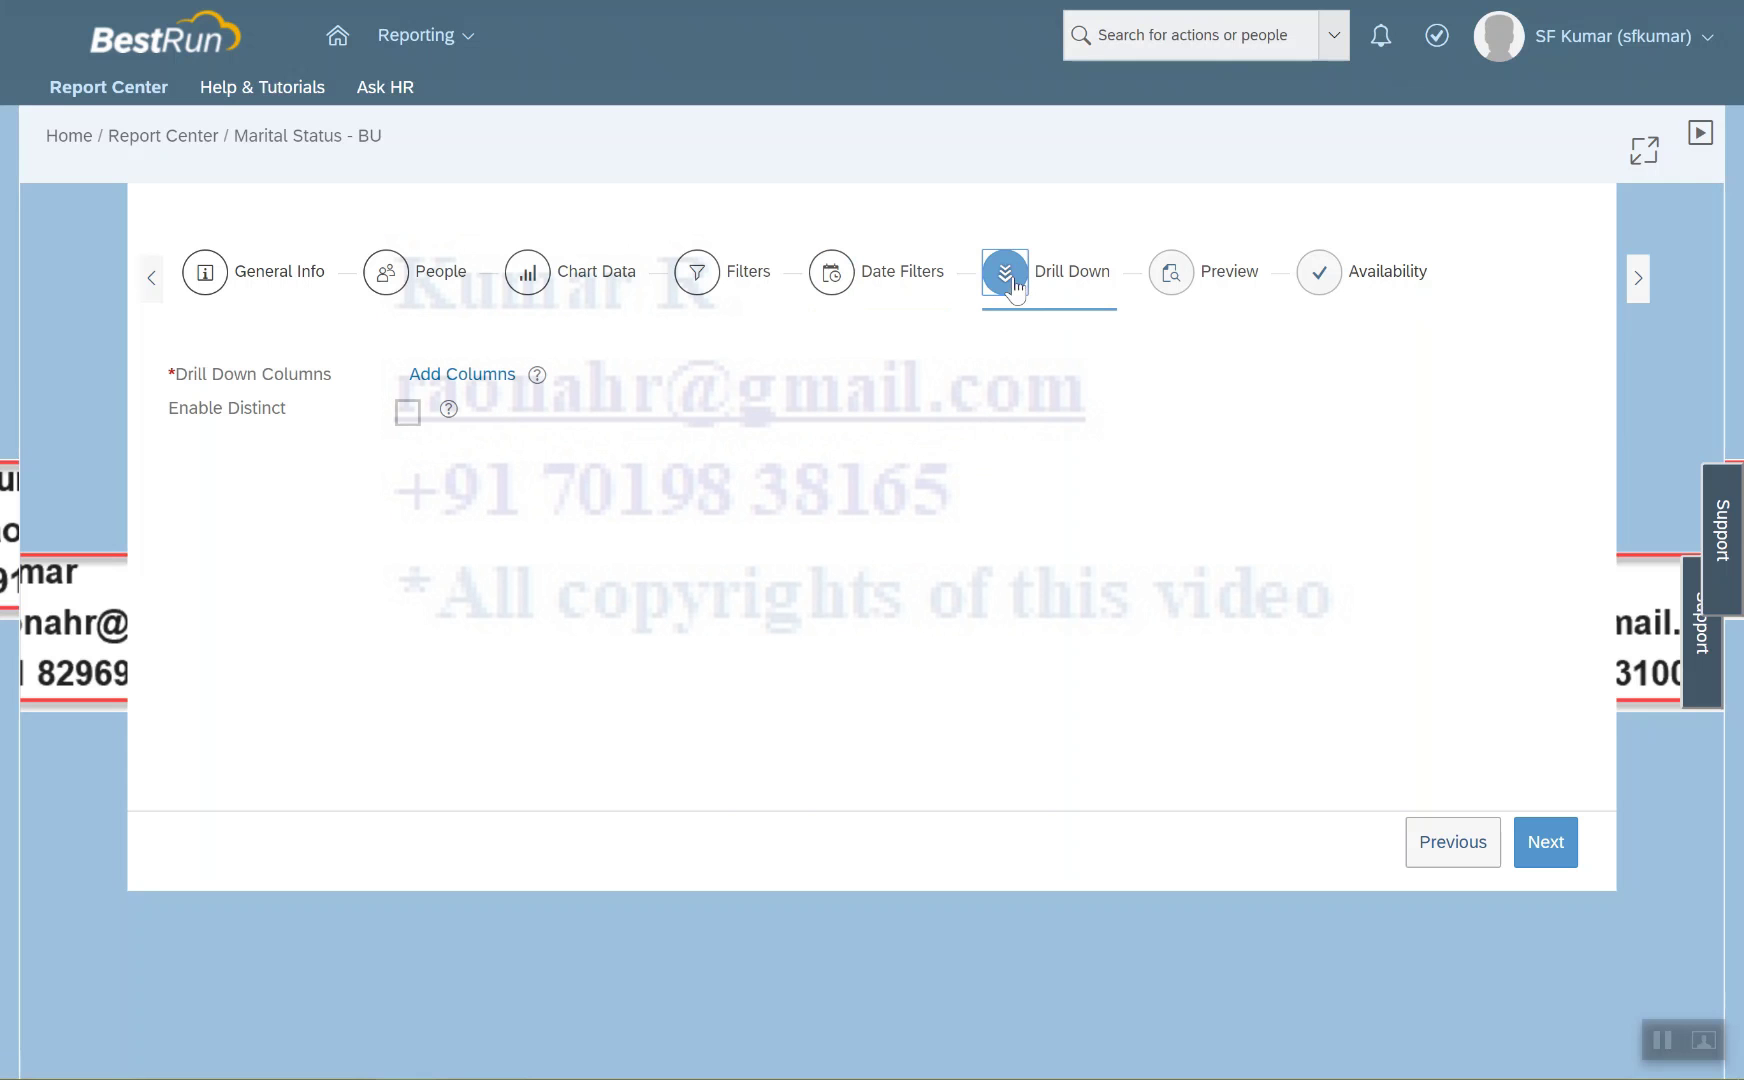
Add Person Info columns Person Id, Date Of Birth, First, Last, Middle Name, Salutation, Marital Status
{"action": "left_click", "coordinate": [468, 377]}
{"action": "left_click", "coordinate": [449, 462]}
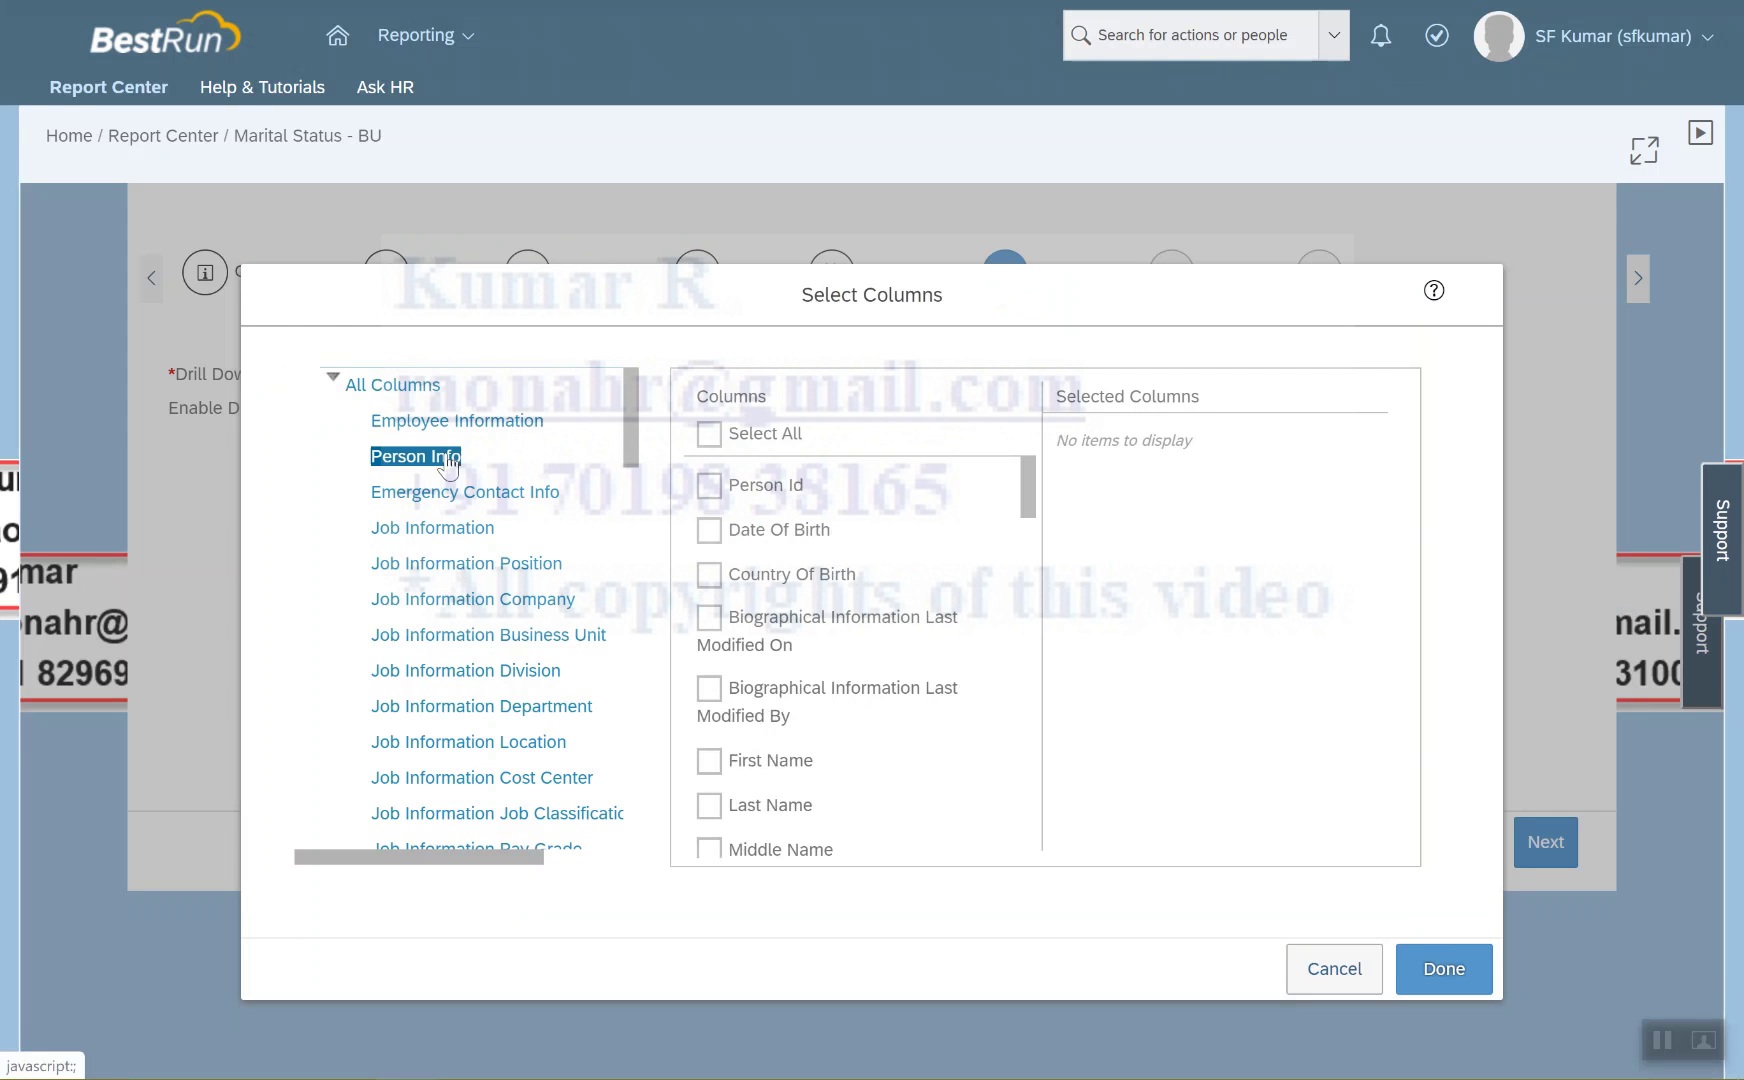
{"action": "left_click", "coordinate": [717, 485]}
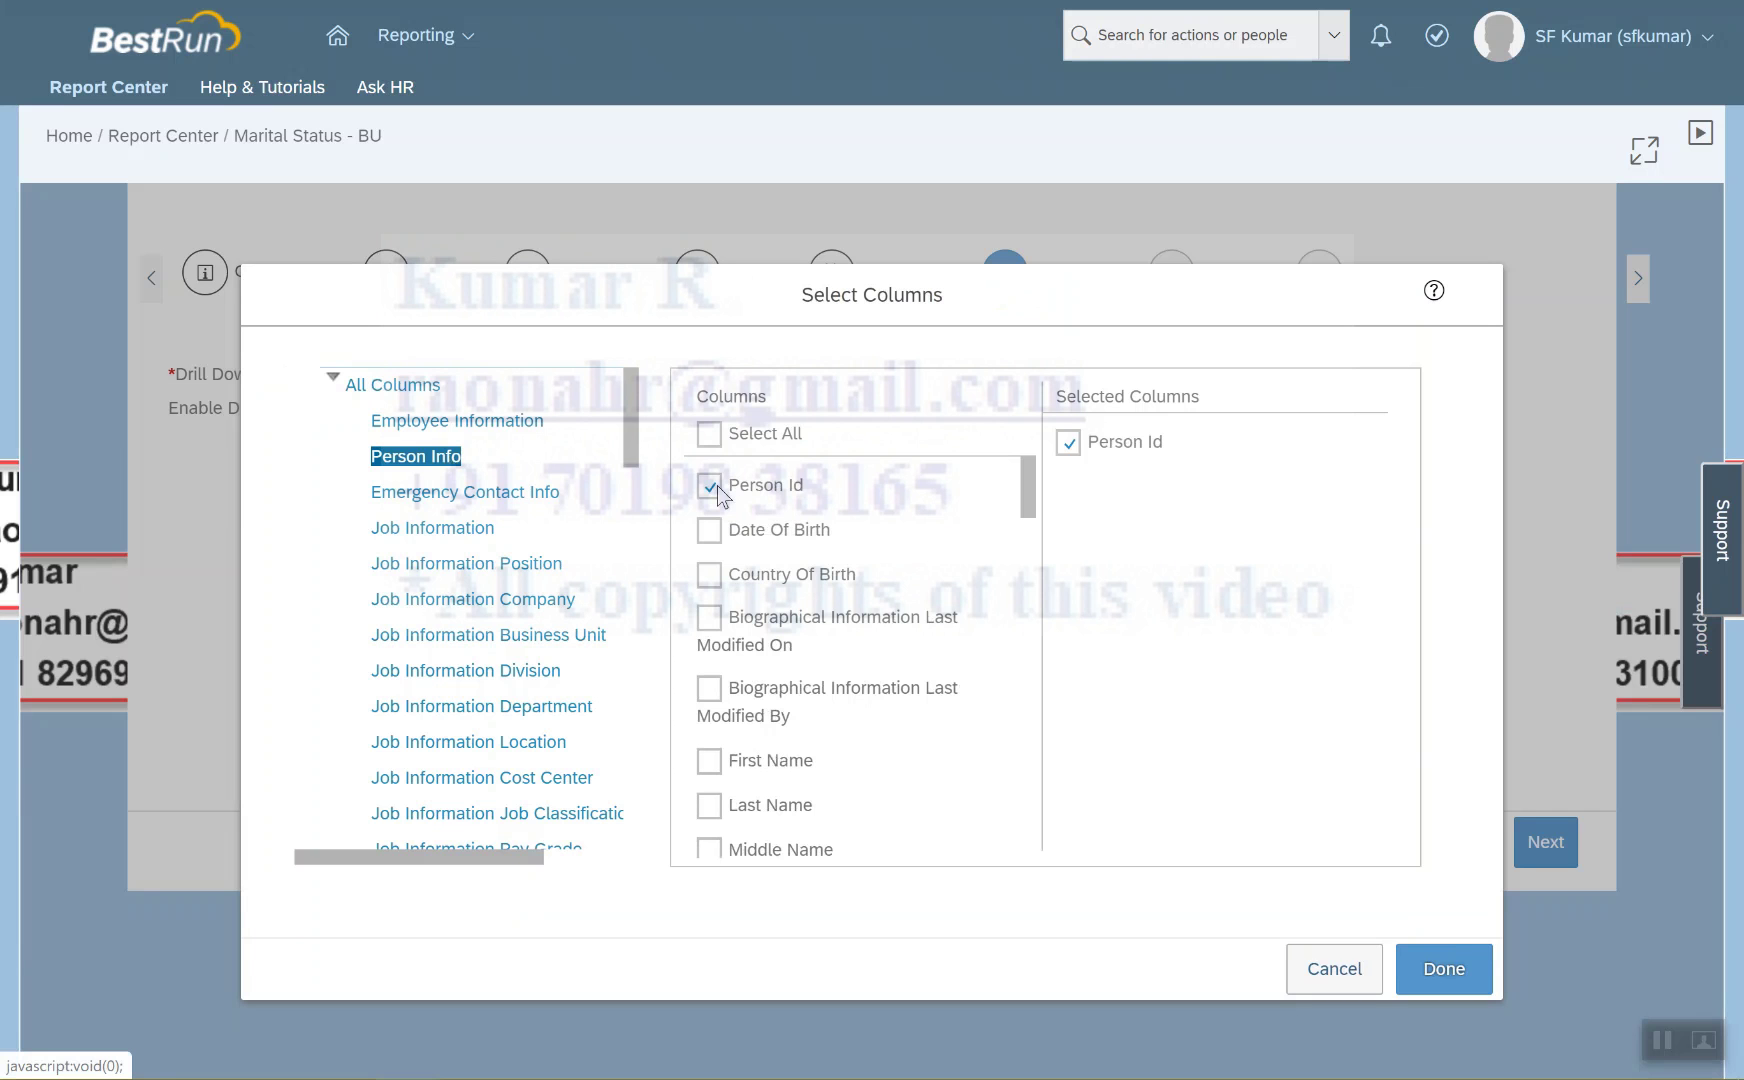
{"action": "left_click", "coordinate": [711, 531]}
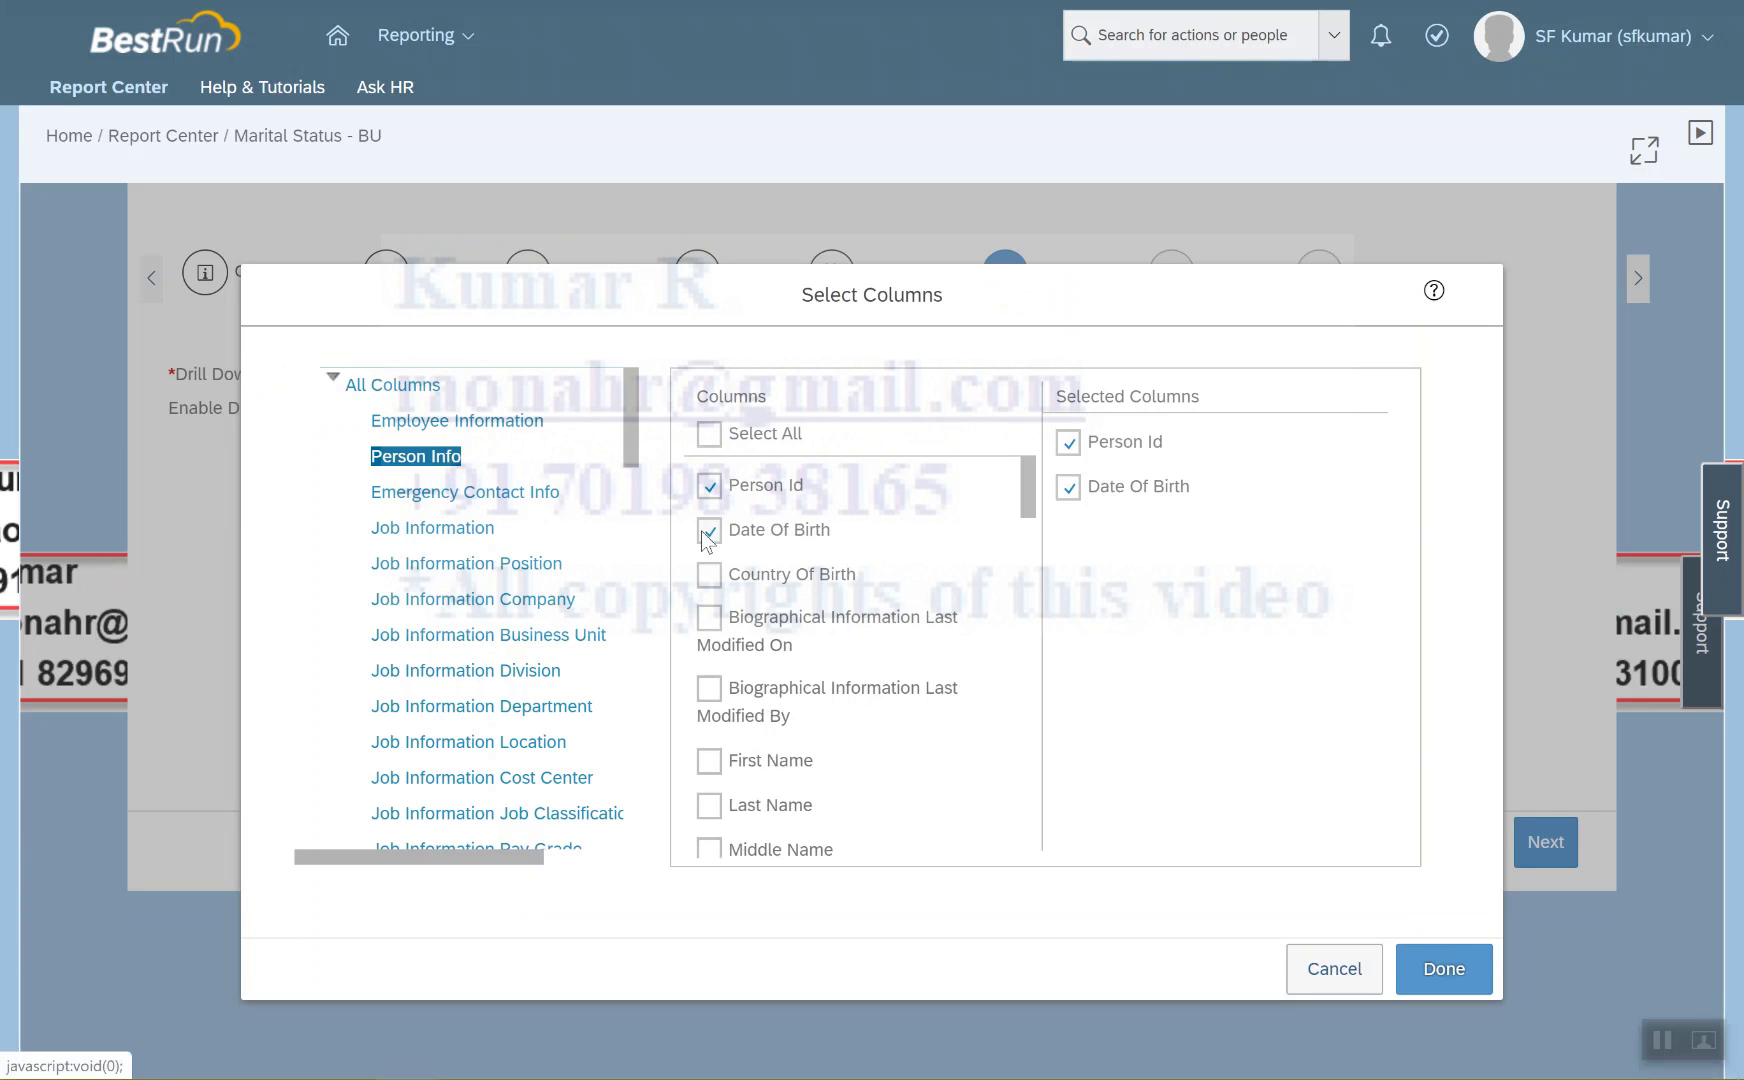
{"action": "left_click", "coordinate": [711, 762]}
{"action": "left_click", "coordinate": [709, 806]}
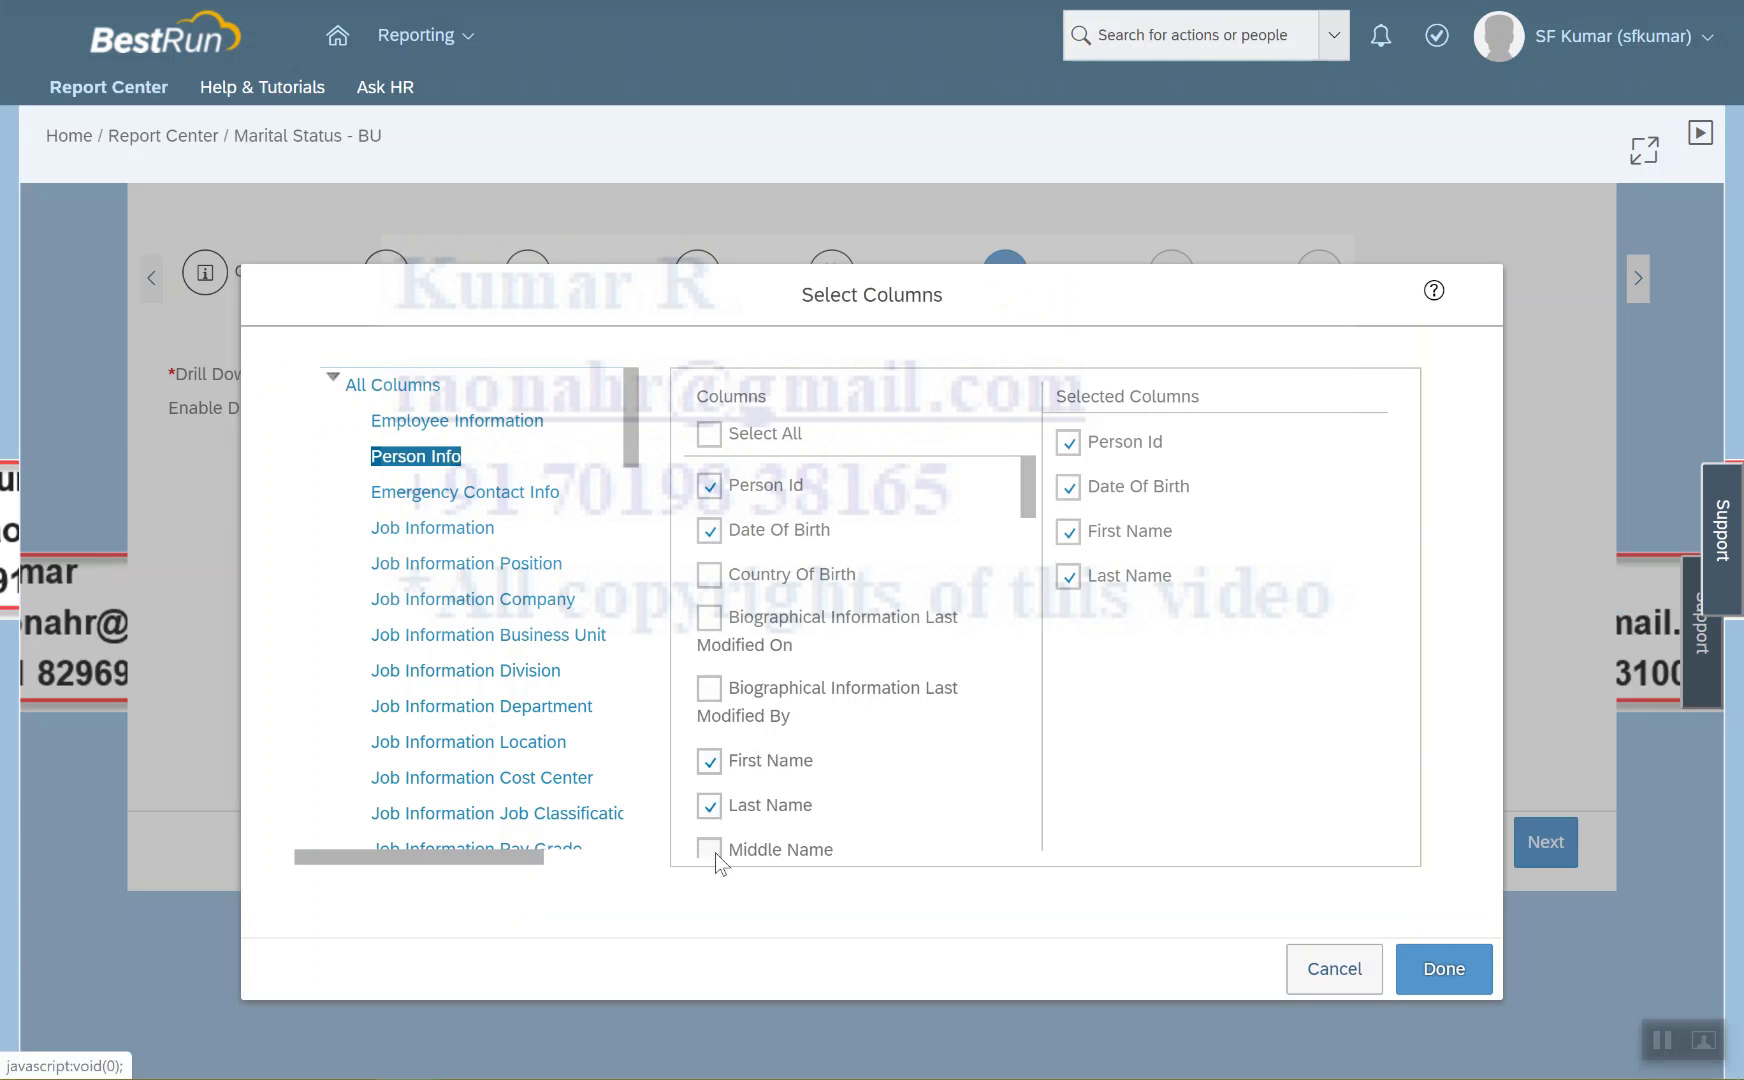
{"action": "left_click", "coordinate": [713, 851]}
{"action": "scroll", "coordinate": [847, 677], "scroll_direction": "down", "scroll_amount": 3}
{"action": "scroll", "coordinate": [847, 677], "scroll_direction": "down", "scroll_amount": 5}
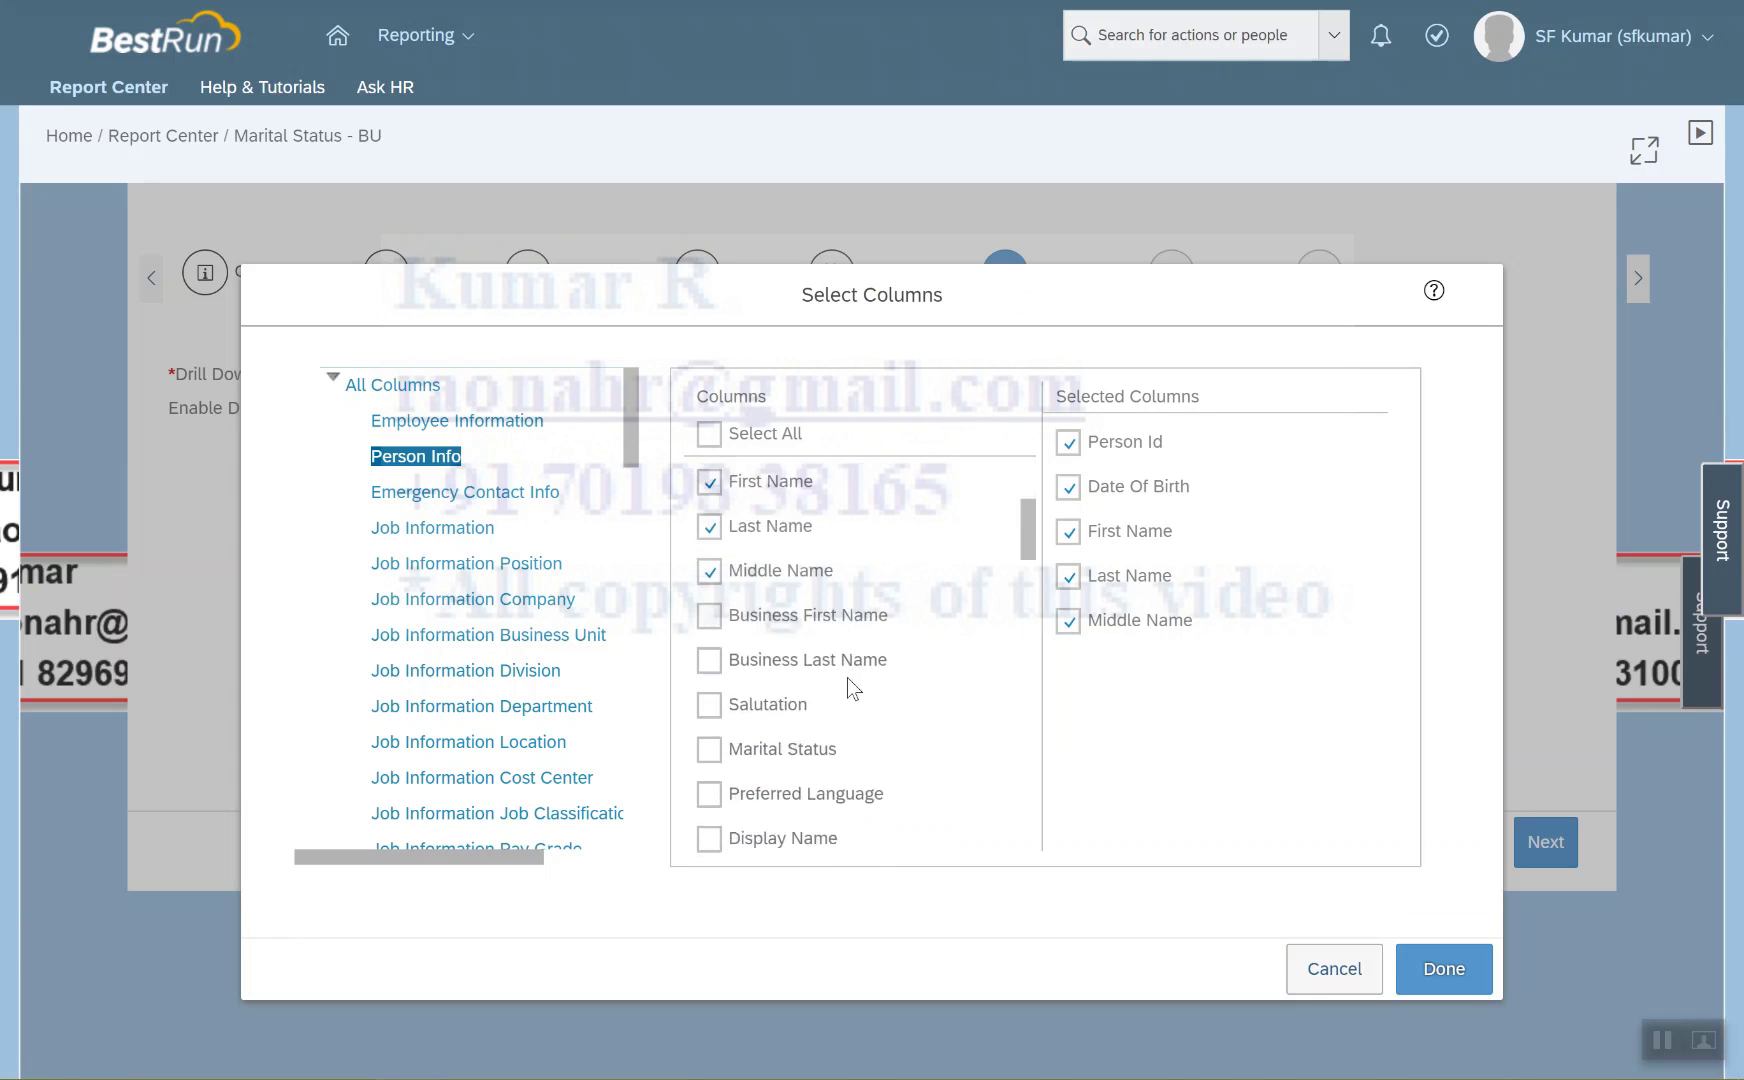
{"action": "left_click", "coordinate": [709, 497]}
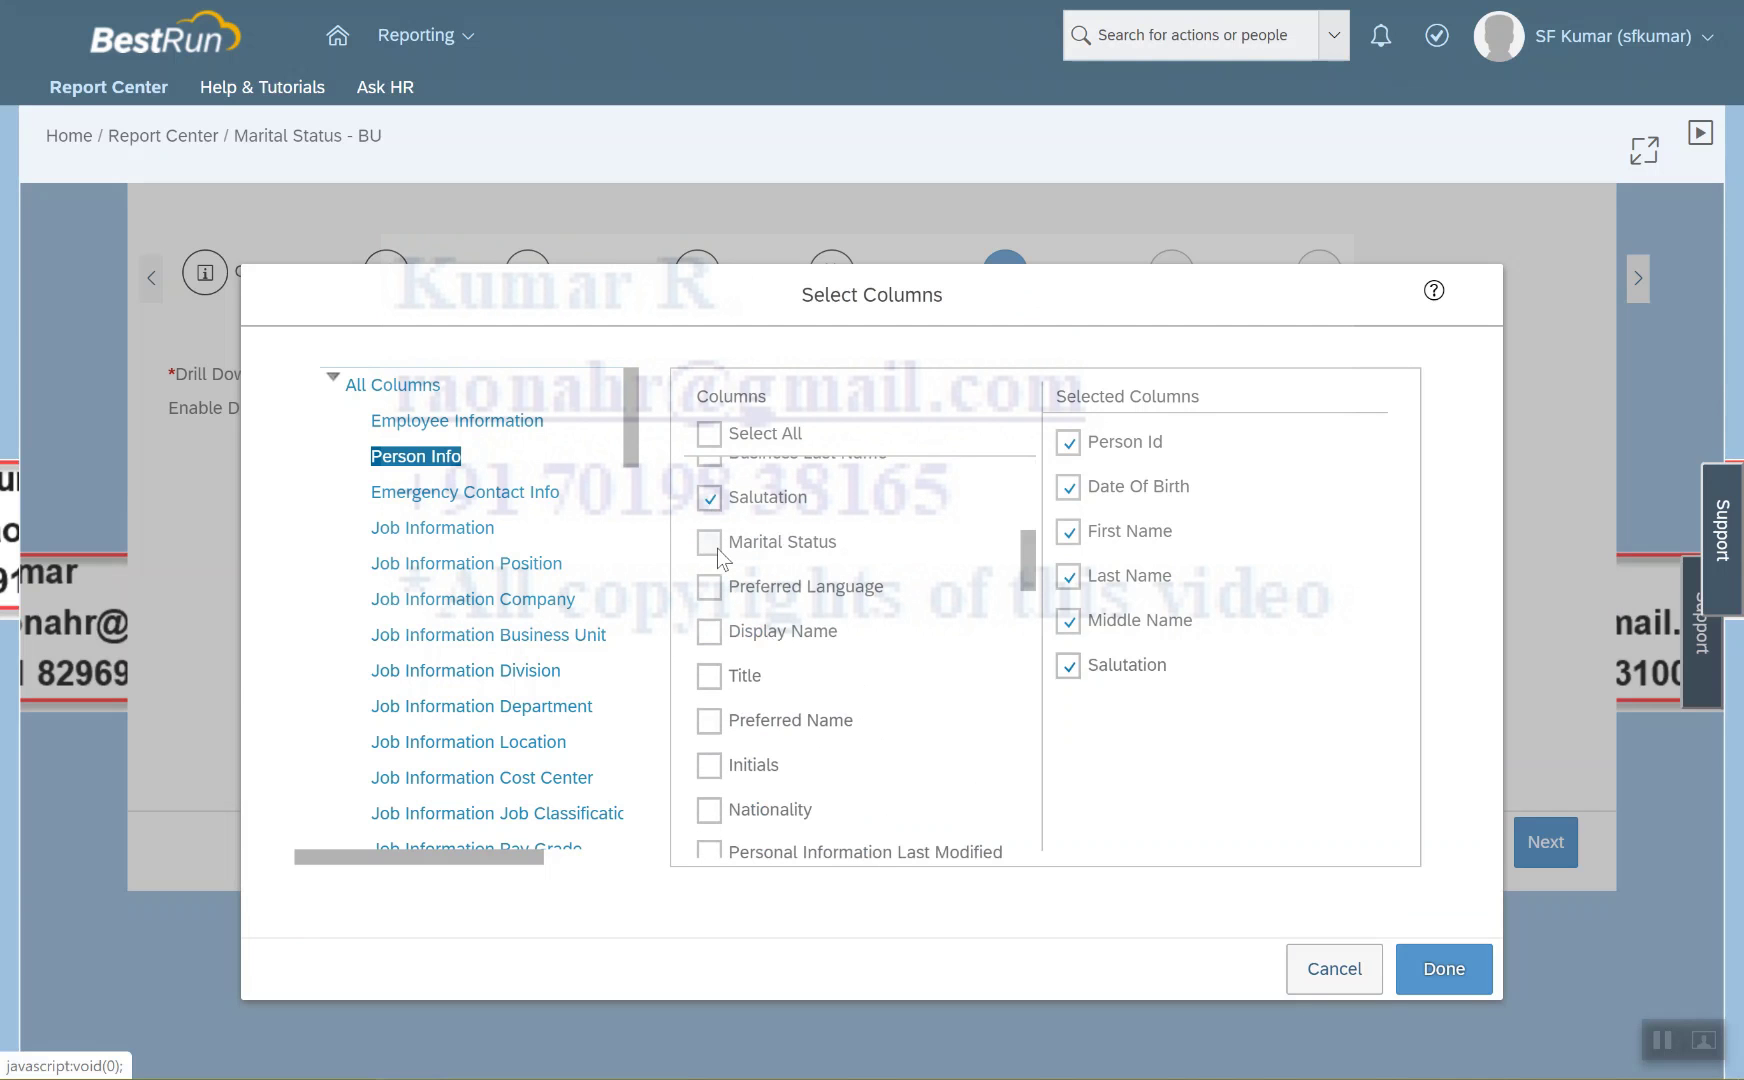
{"action": "left_click", "coordinate": [719, 556]}
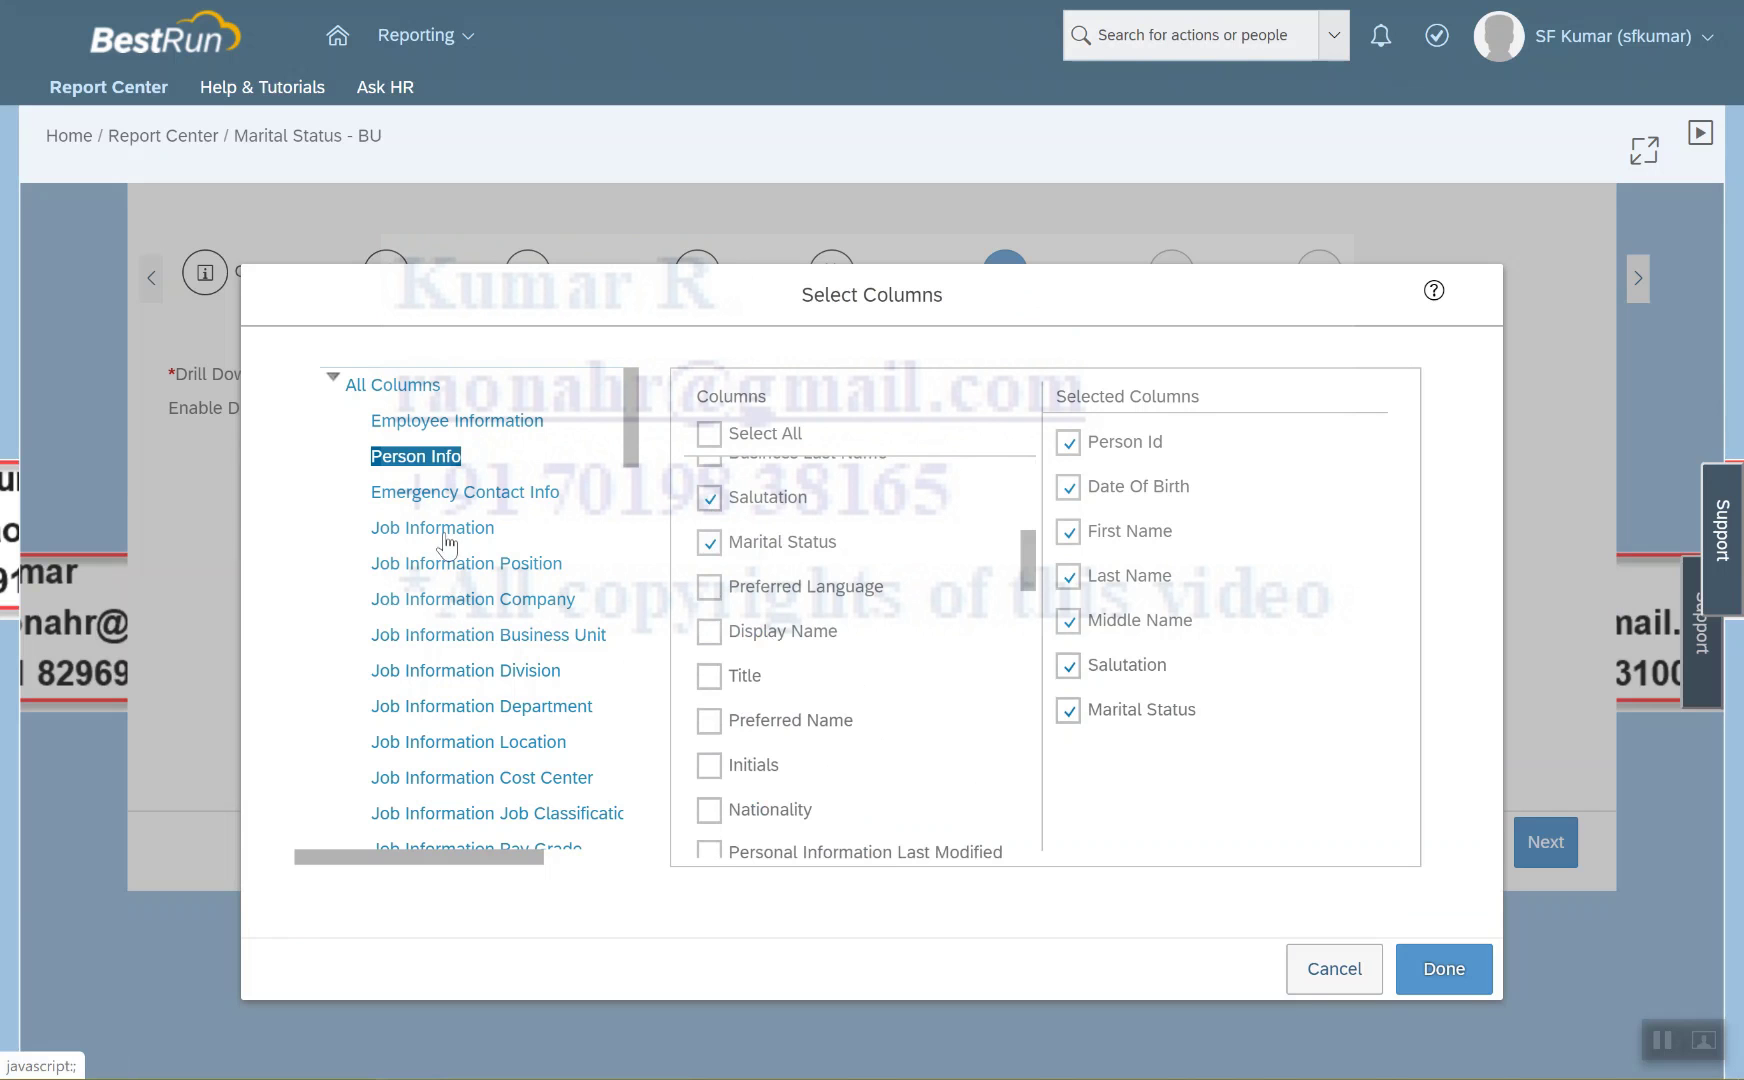
Add Job Information columns Event Reason, Position, Position Entry Date, Company and Business Unit
{"action": "left_click", "coordinate": [480, 636]}
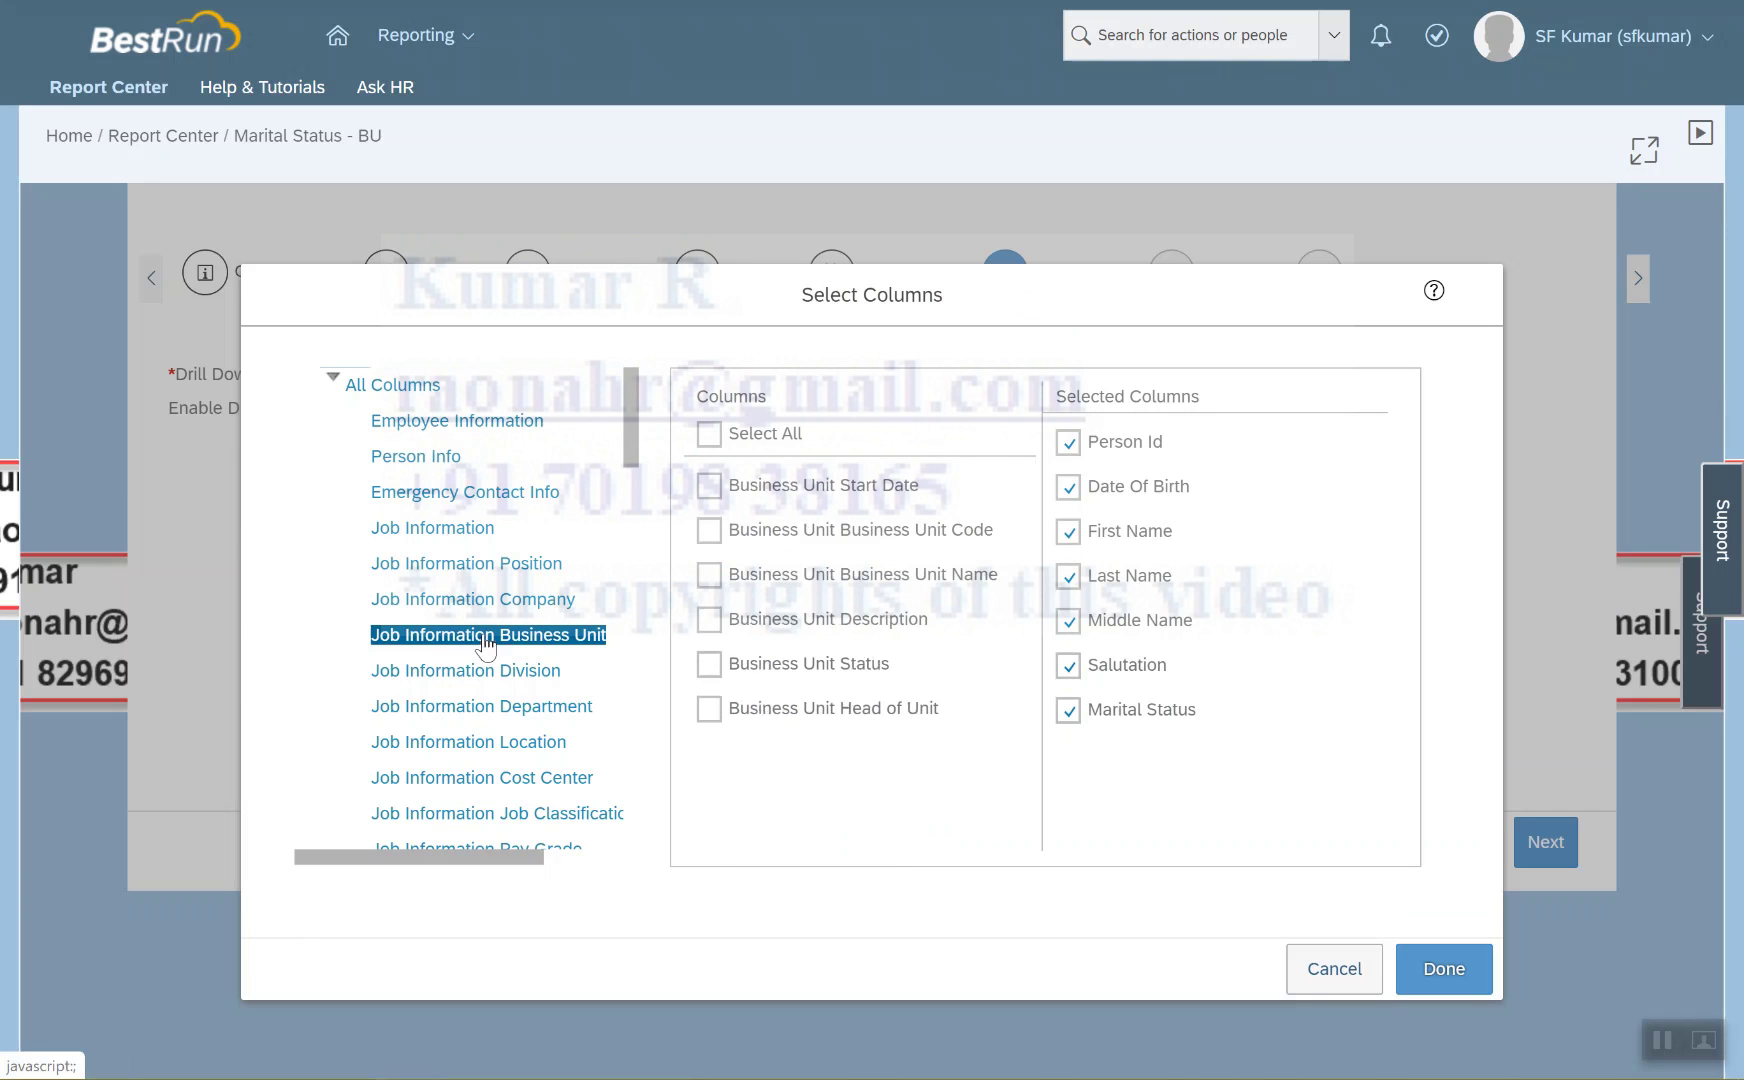
{"action": "left_click", "coordinate": [456, 529]}
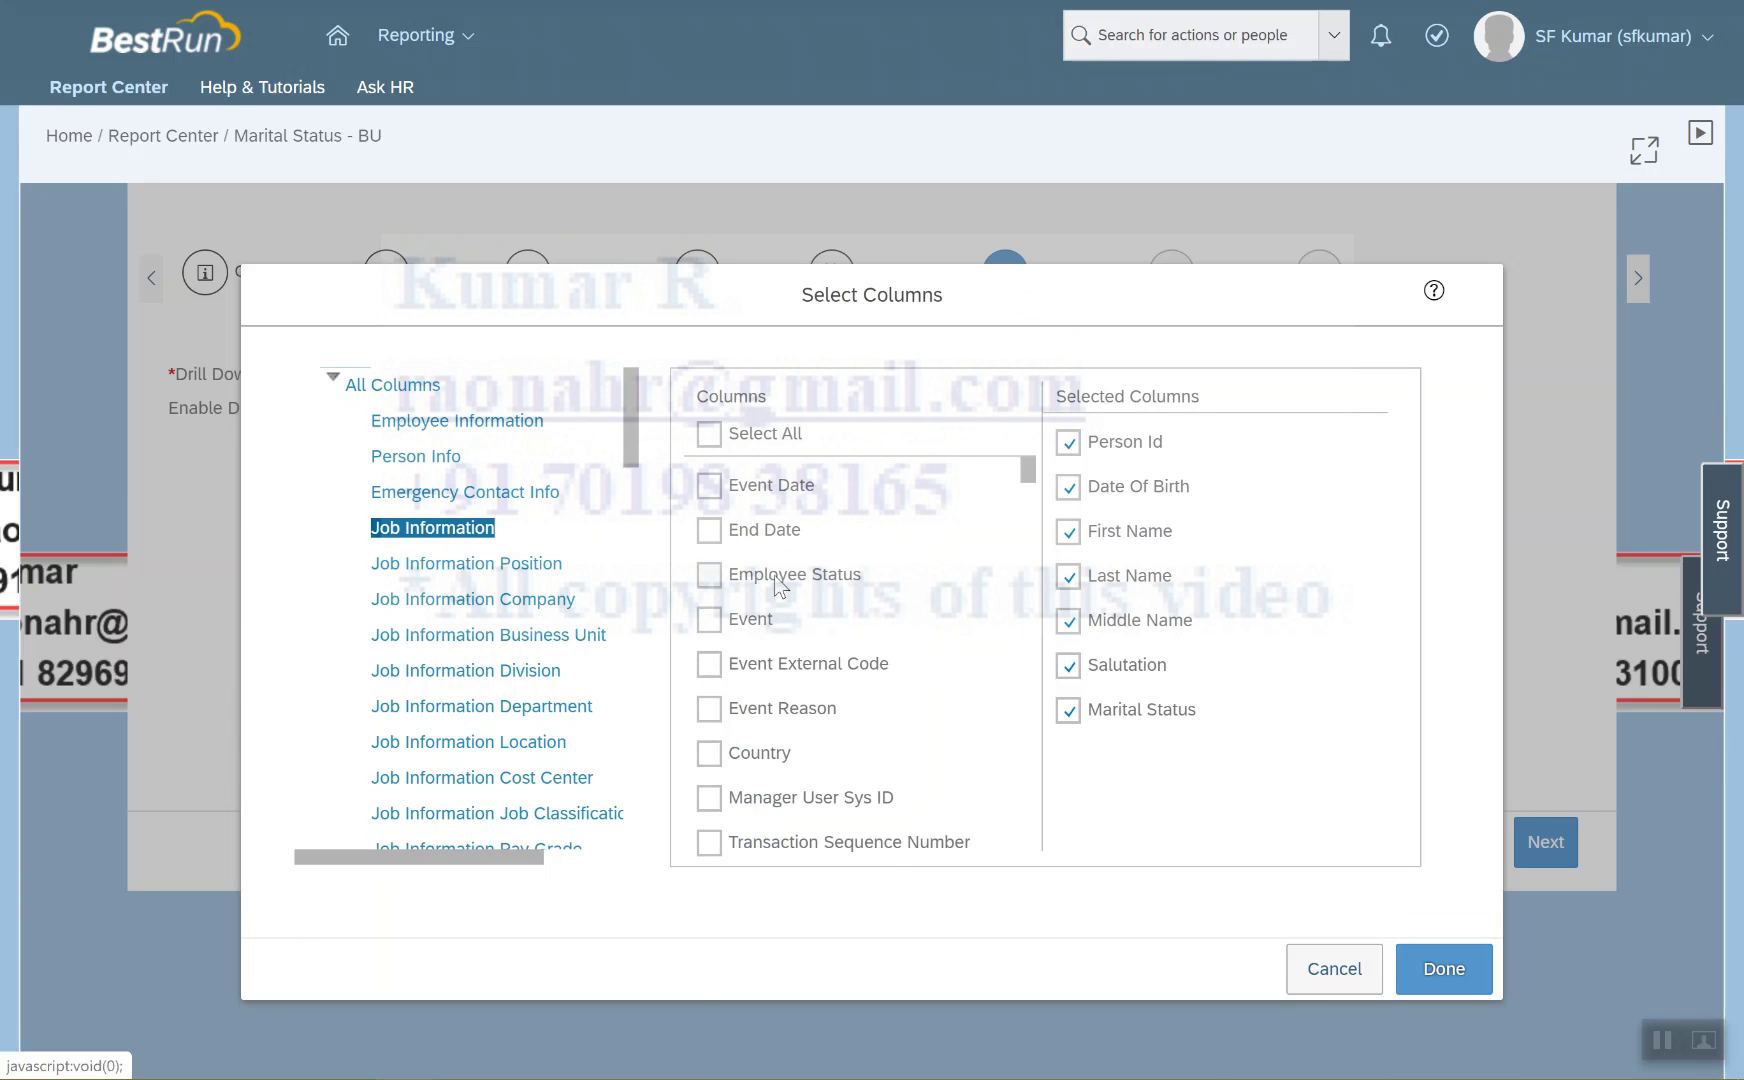
{"action": "left_click", "coordinate": [738, 708]}
{"action": "scroll", "coordinate": [926, 684], "scroll_direction": "down", "scroll_amount": 2}
{"action": "scroll", "coordinate": [926, 684], "scroll_direction": "down", "scroll_amount": 3}
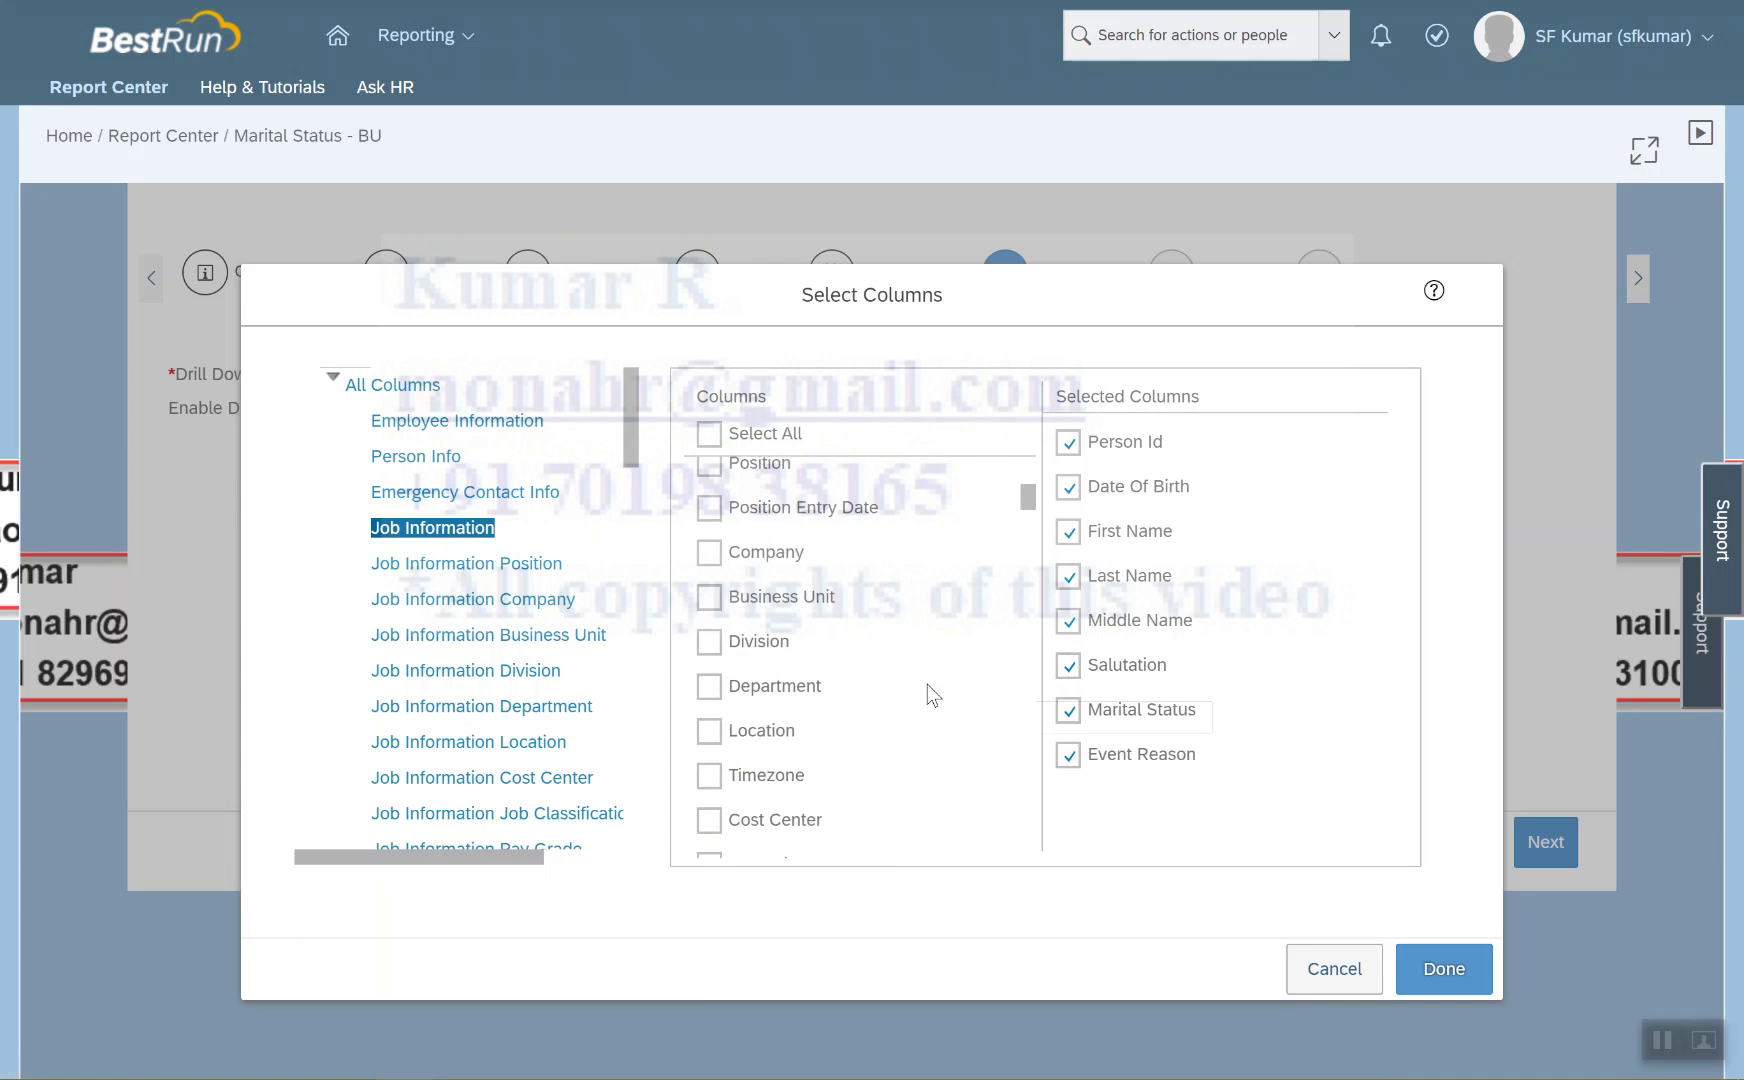
{"action": "left_click", "coordinate": [716, 468]}
{"action": "left_click", "coordinate": [716, 510]}
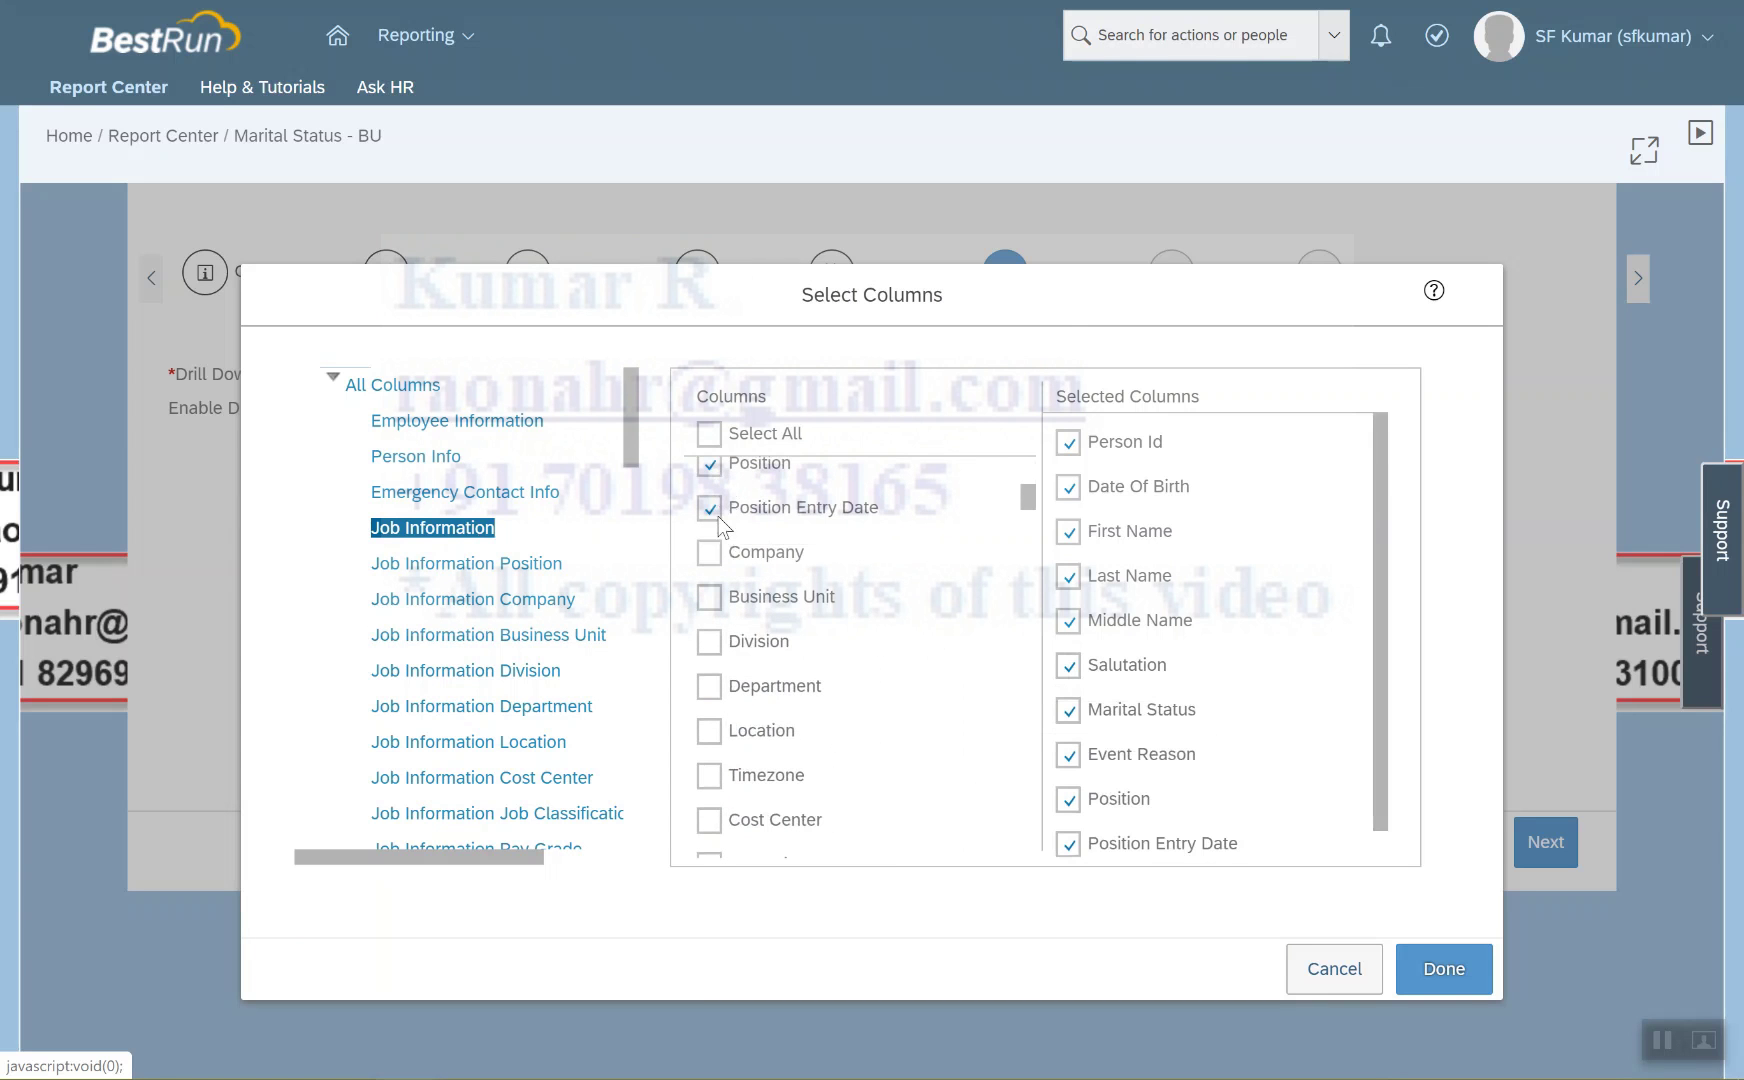
{"action": "left_click", "coordinate": [718, 556]}
{"action": "left_click", "coordinate": [712, 598]}
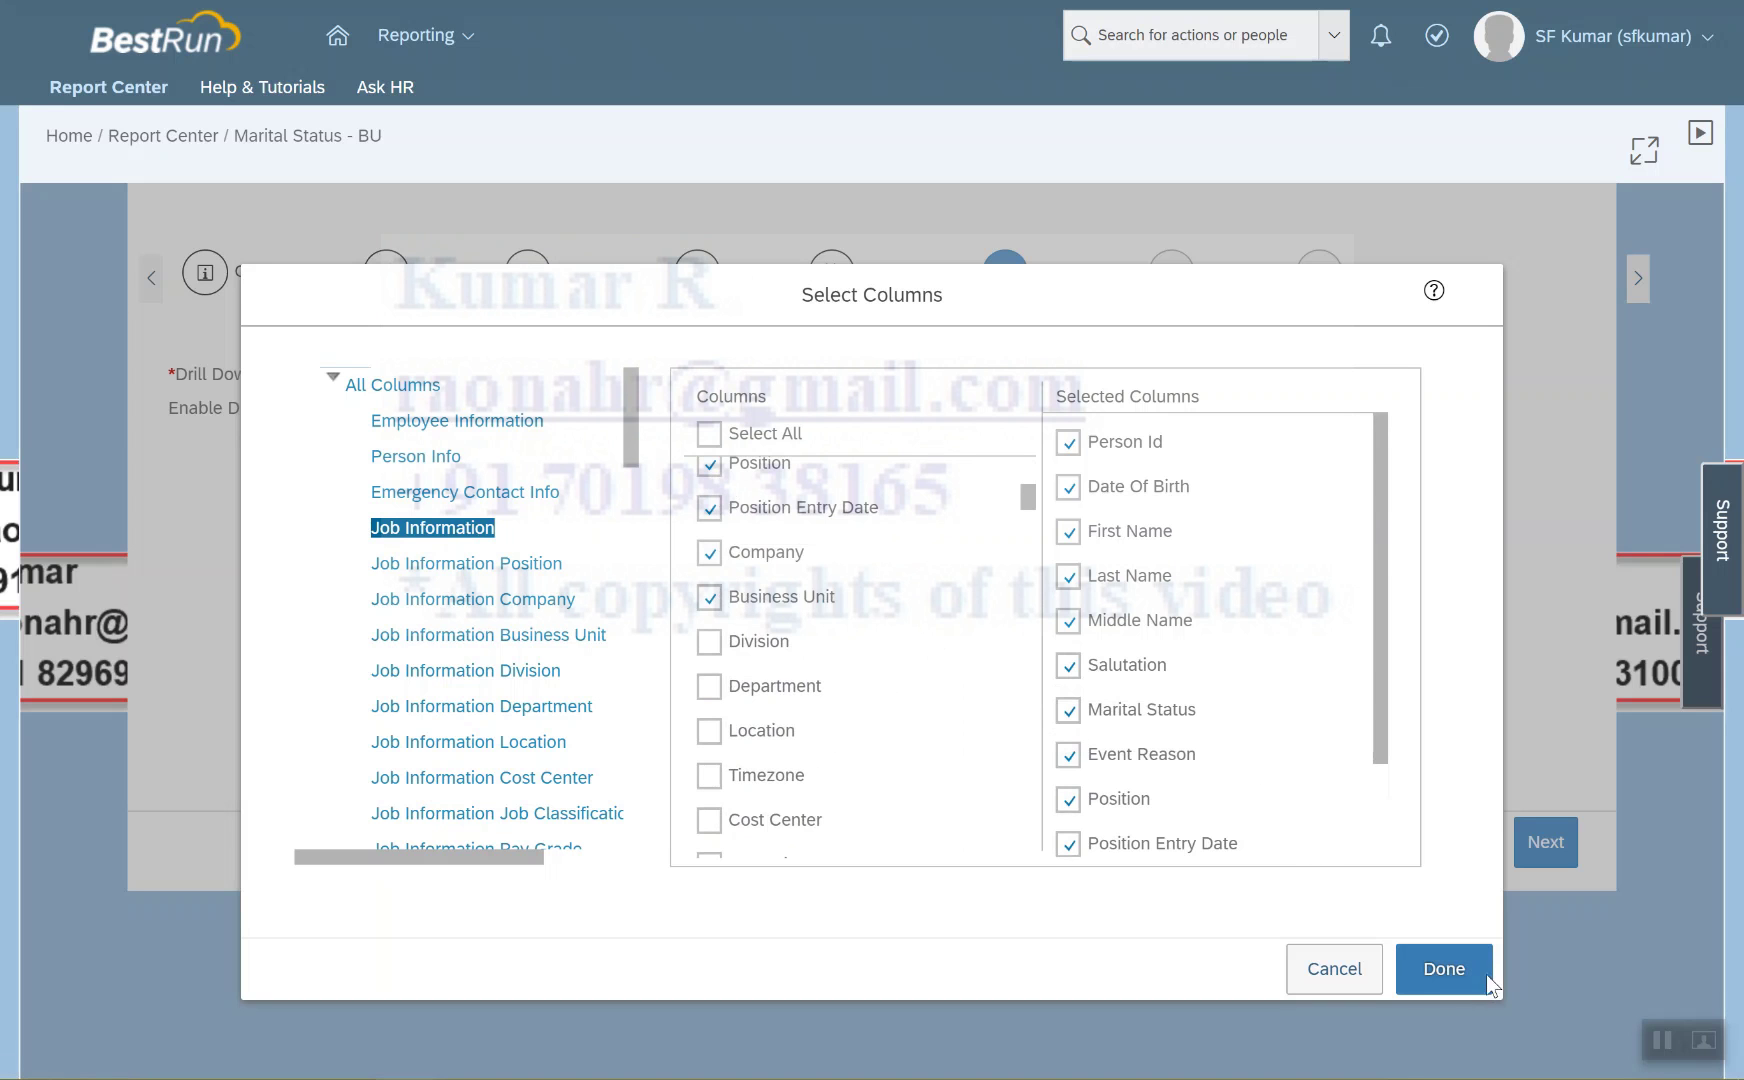
{"action": "left_click", "coordinate": [1452, 967]}
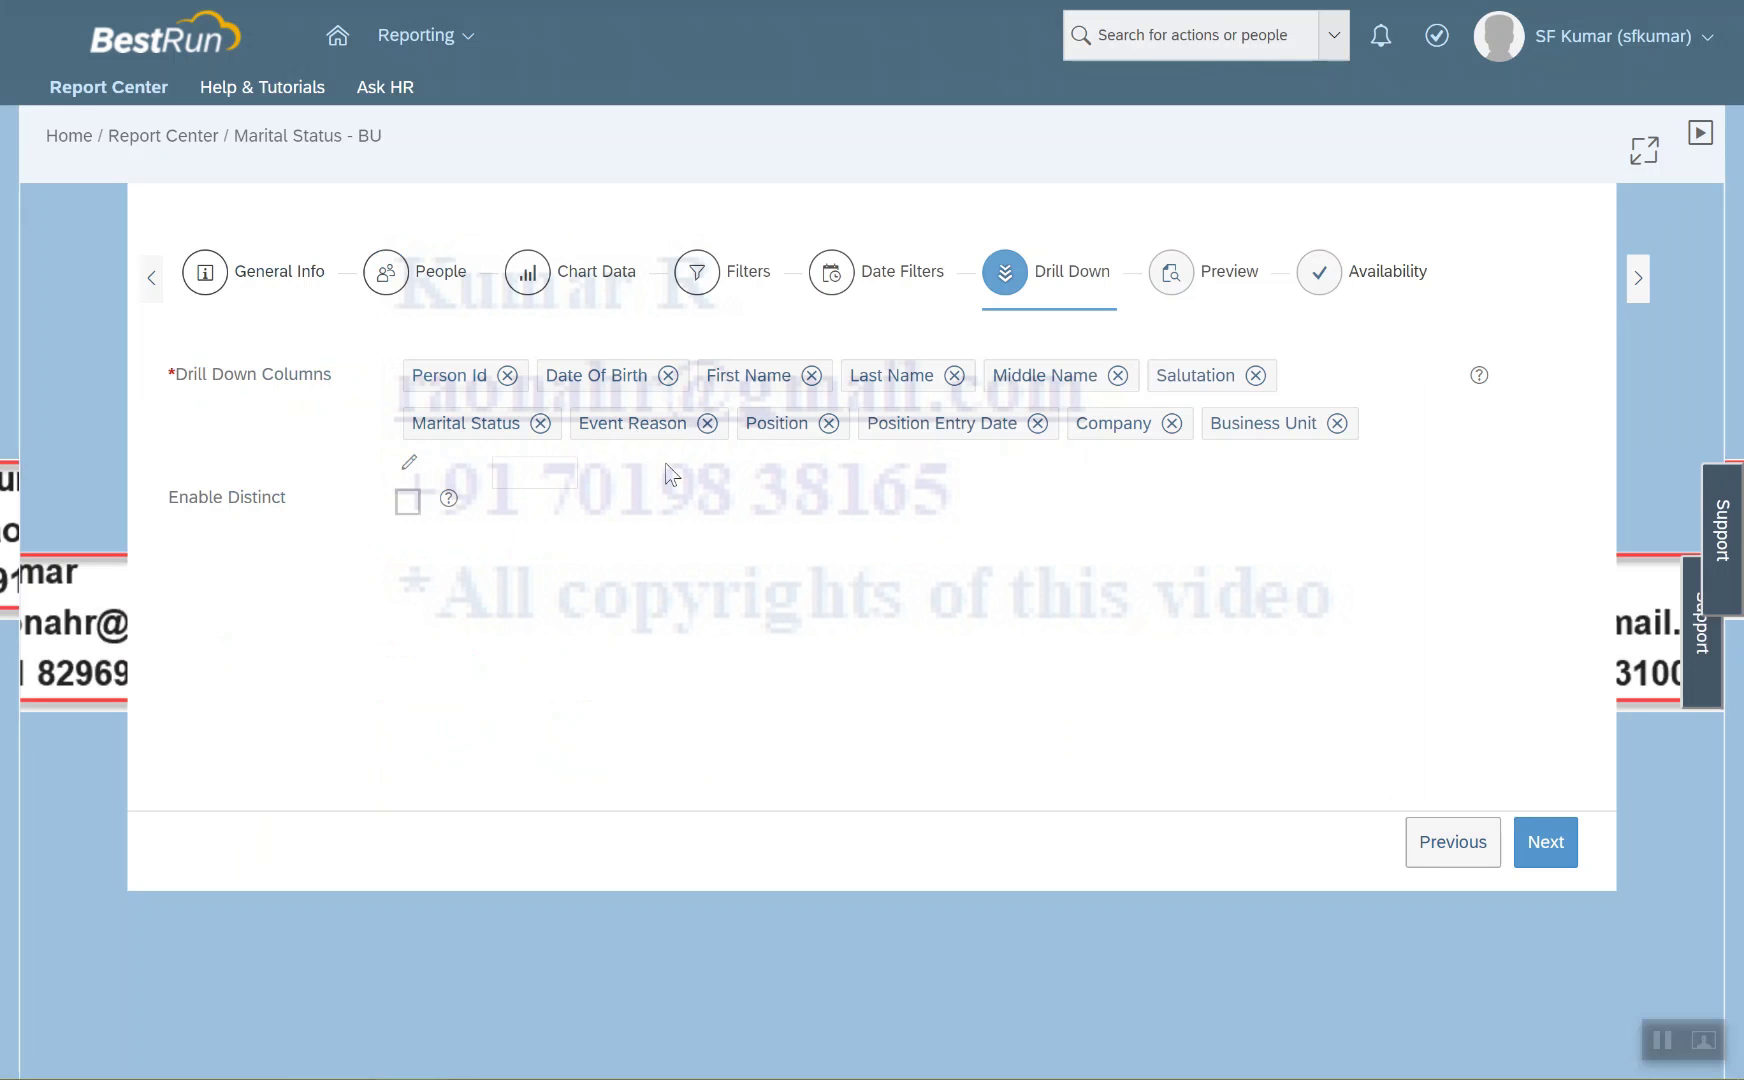
Check Enable Distinct on the Drill Down step so only distinct rows are returned
{"action": "triple_click", "coordinate": [227, 503]}
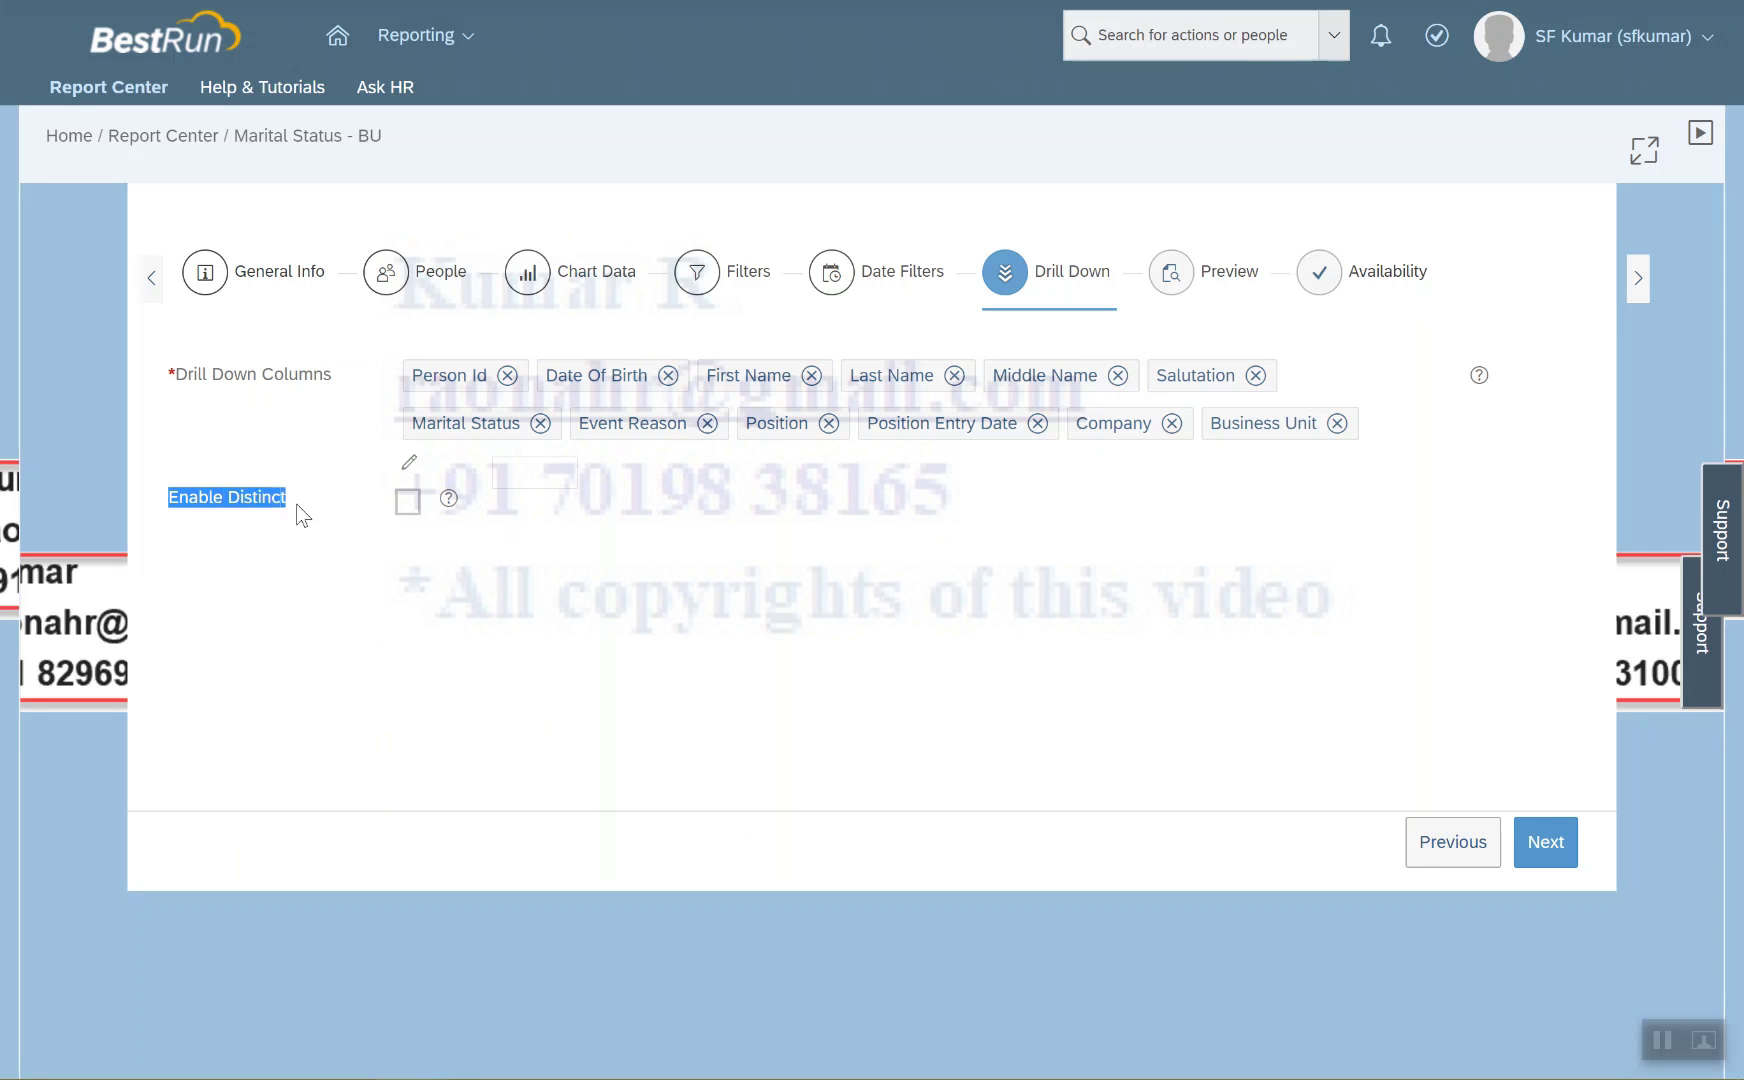
{"action": "left_click", "coordinate": [550, 559]}
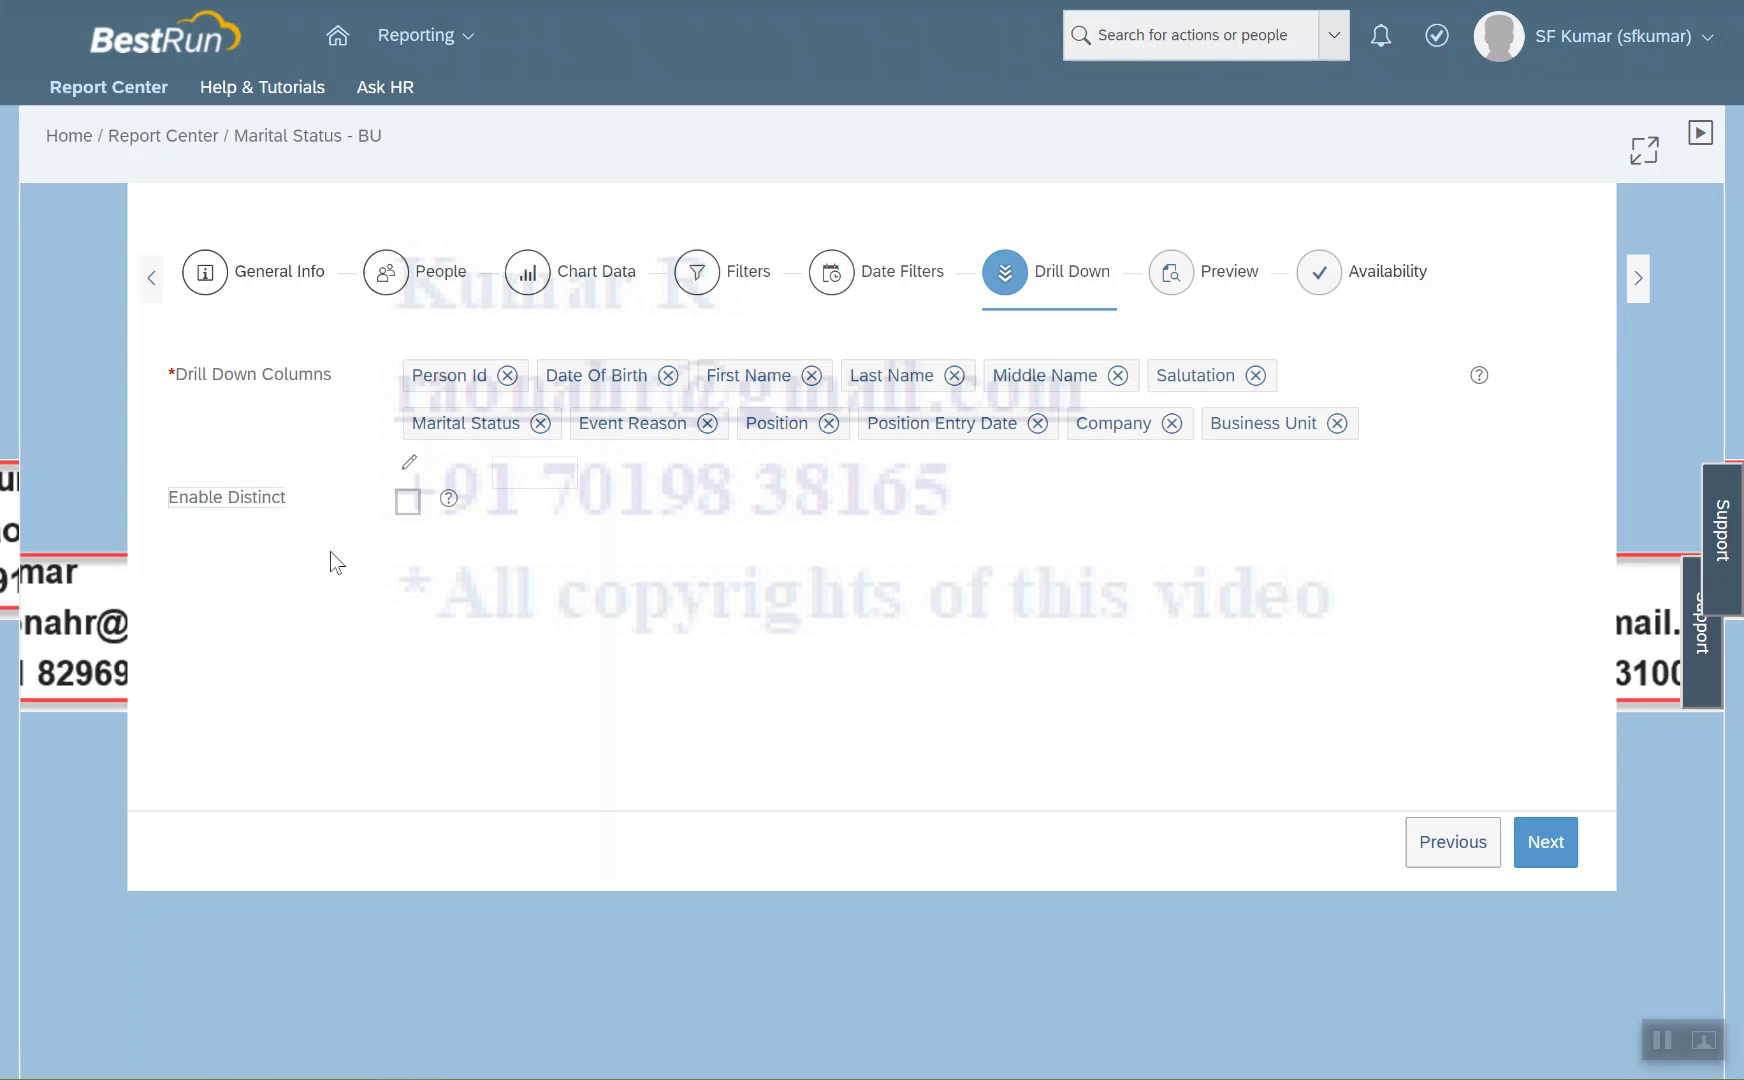
{"action": "left_click", "coordinate": [410, 503]}
Preview the Marital Status - BU tile, which shows no data, then return to People
{"action": "left_click", "coordinate": [1176, 282]}
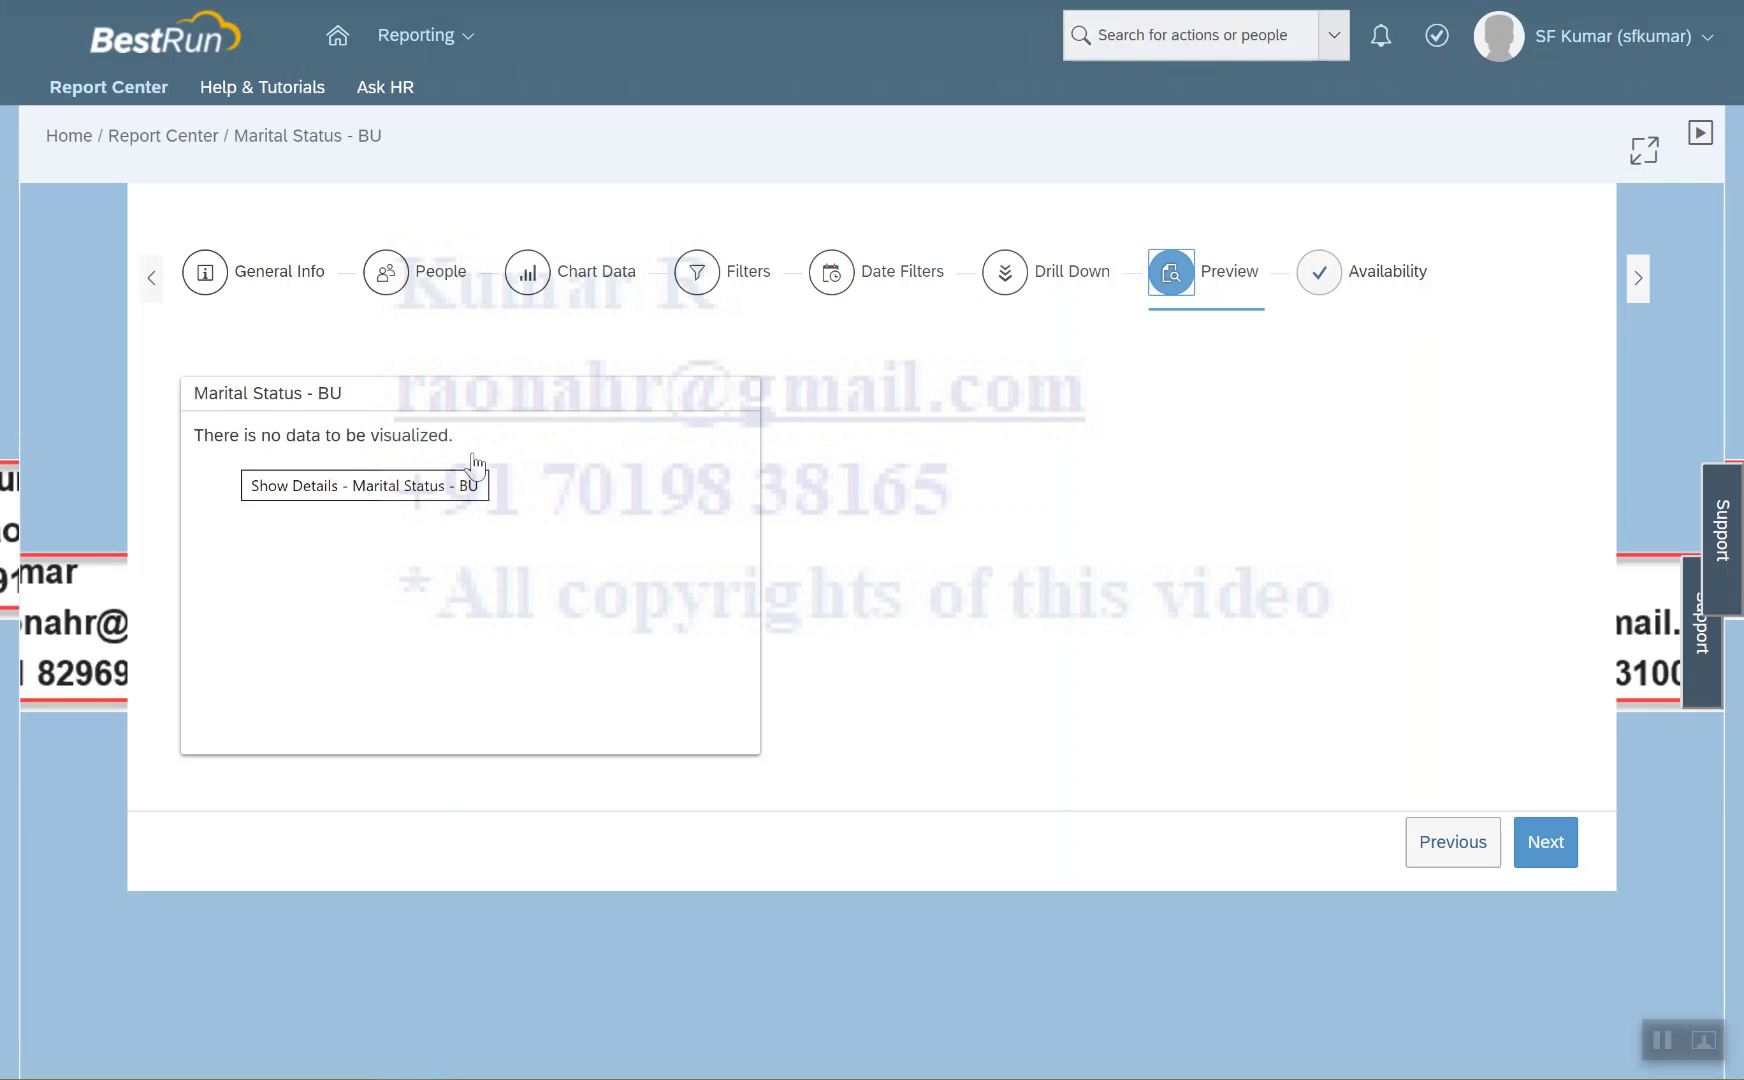
{"action": "left_click", "coordinate": [398, 282]}
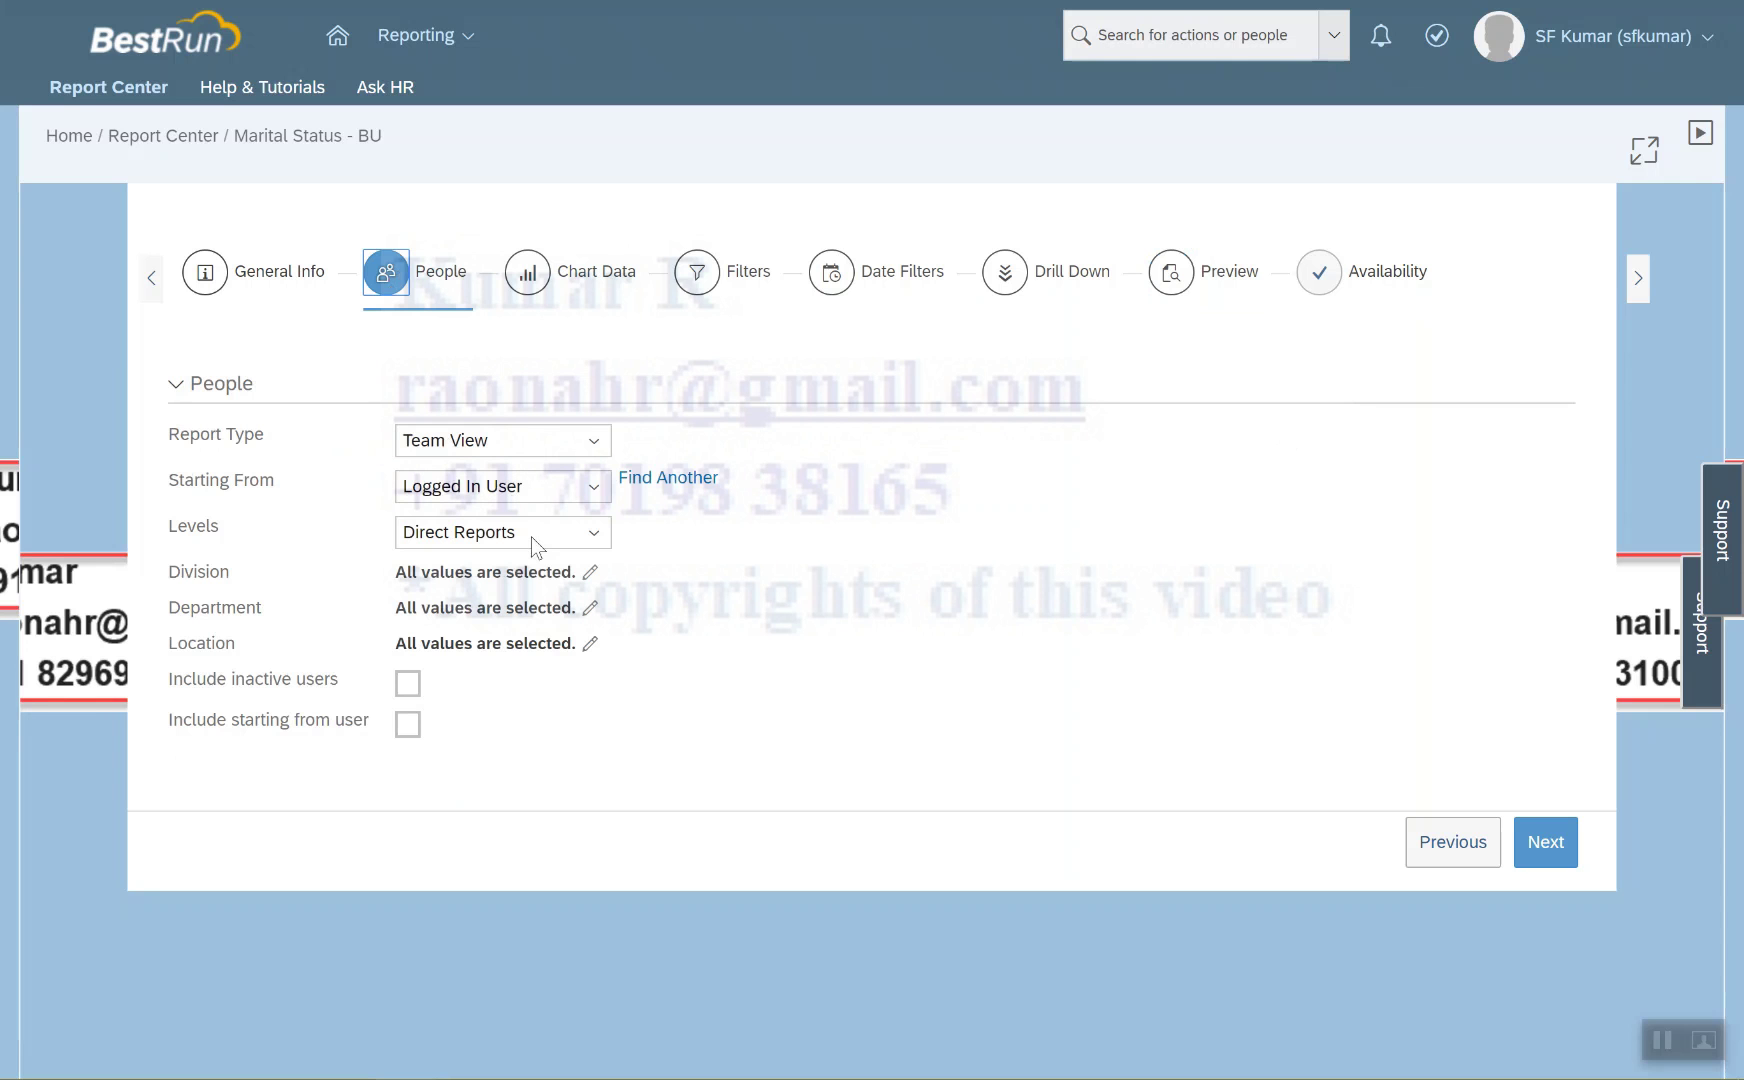
Set the report type to Other Filters, preview the donut chart, then view the tile's filters
{"action": "left_click", "coordinate": [593, 443]}
{"action": "left_click", "coordinate": [520, 638]}
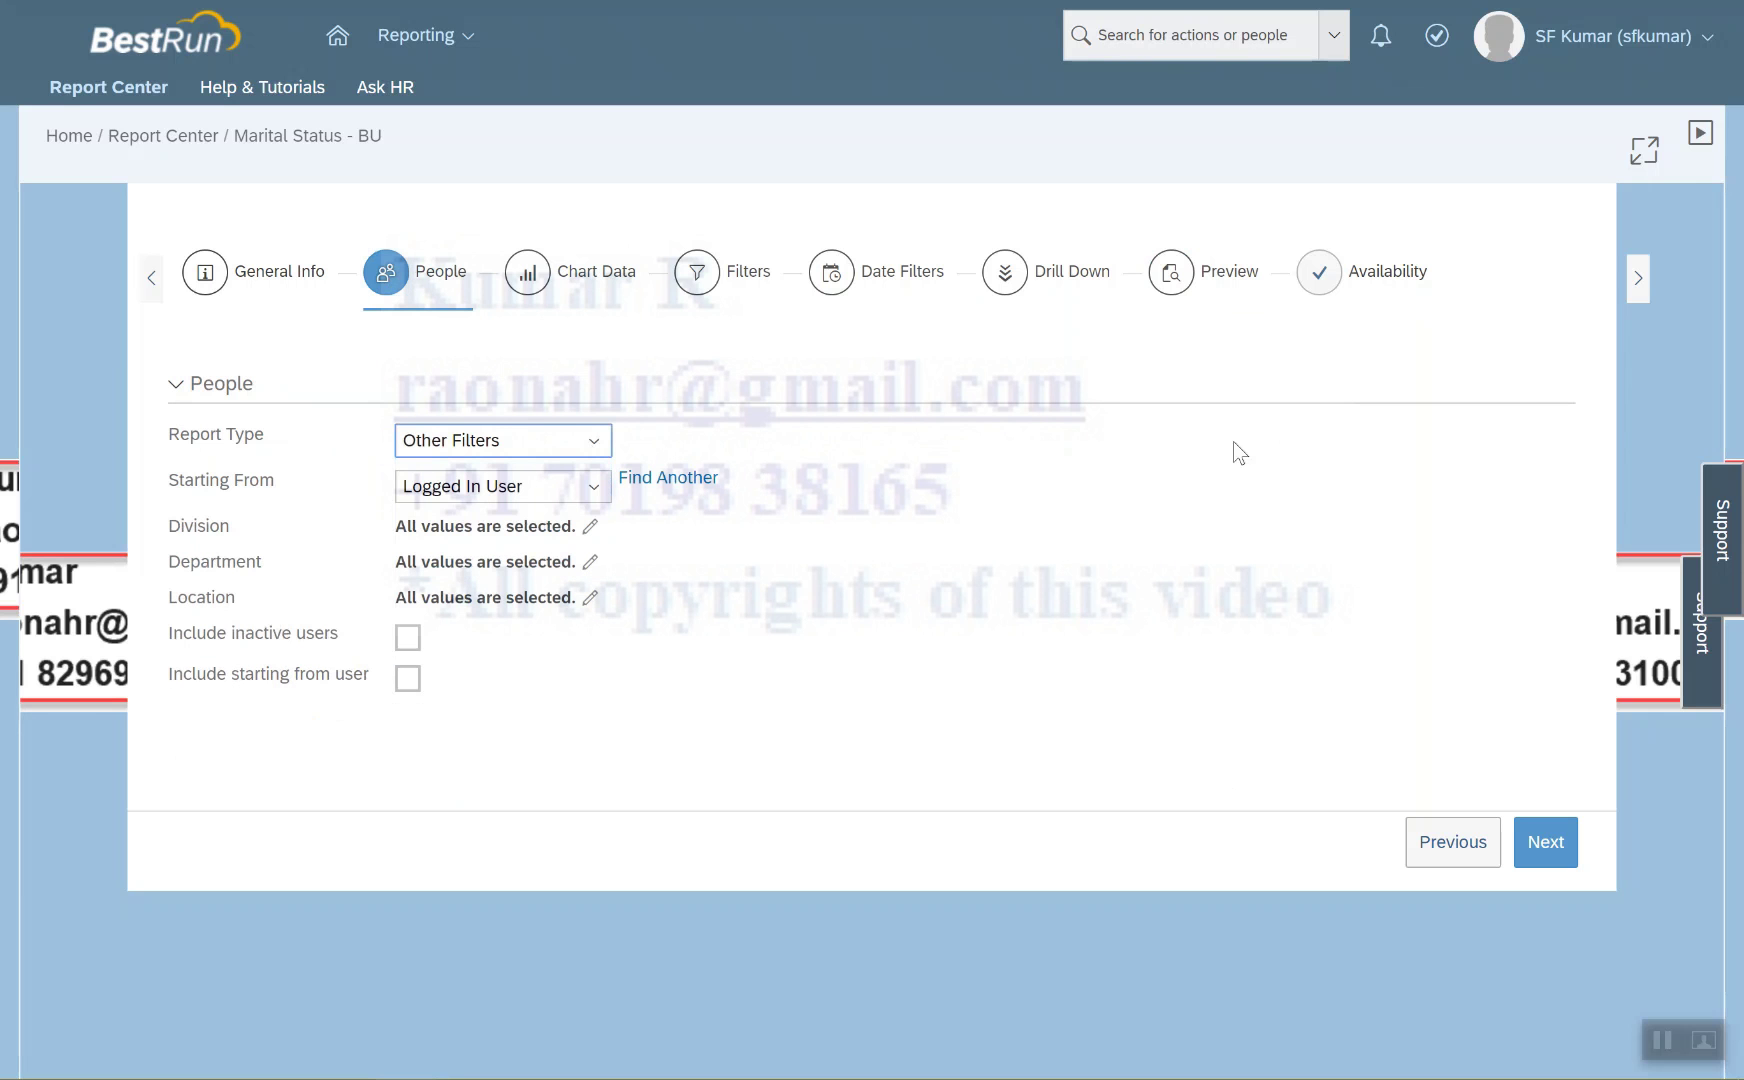
{"action": "left_click", "coordinate": [1175, 285]}
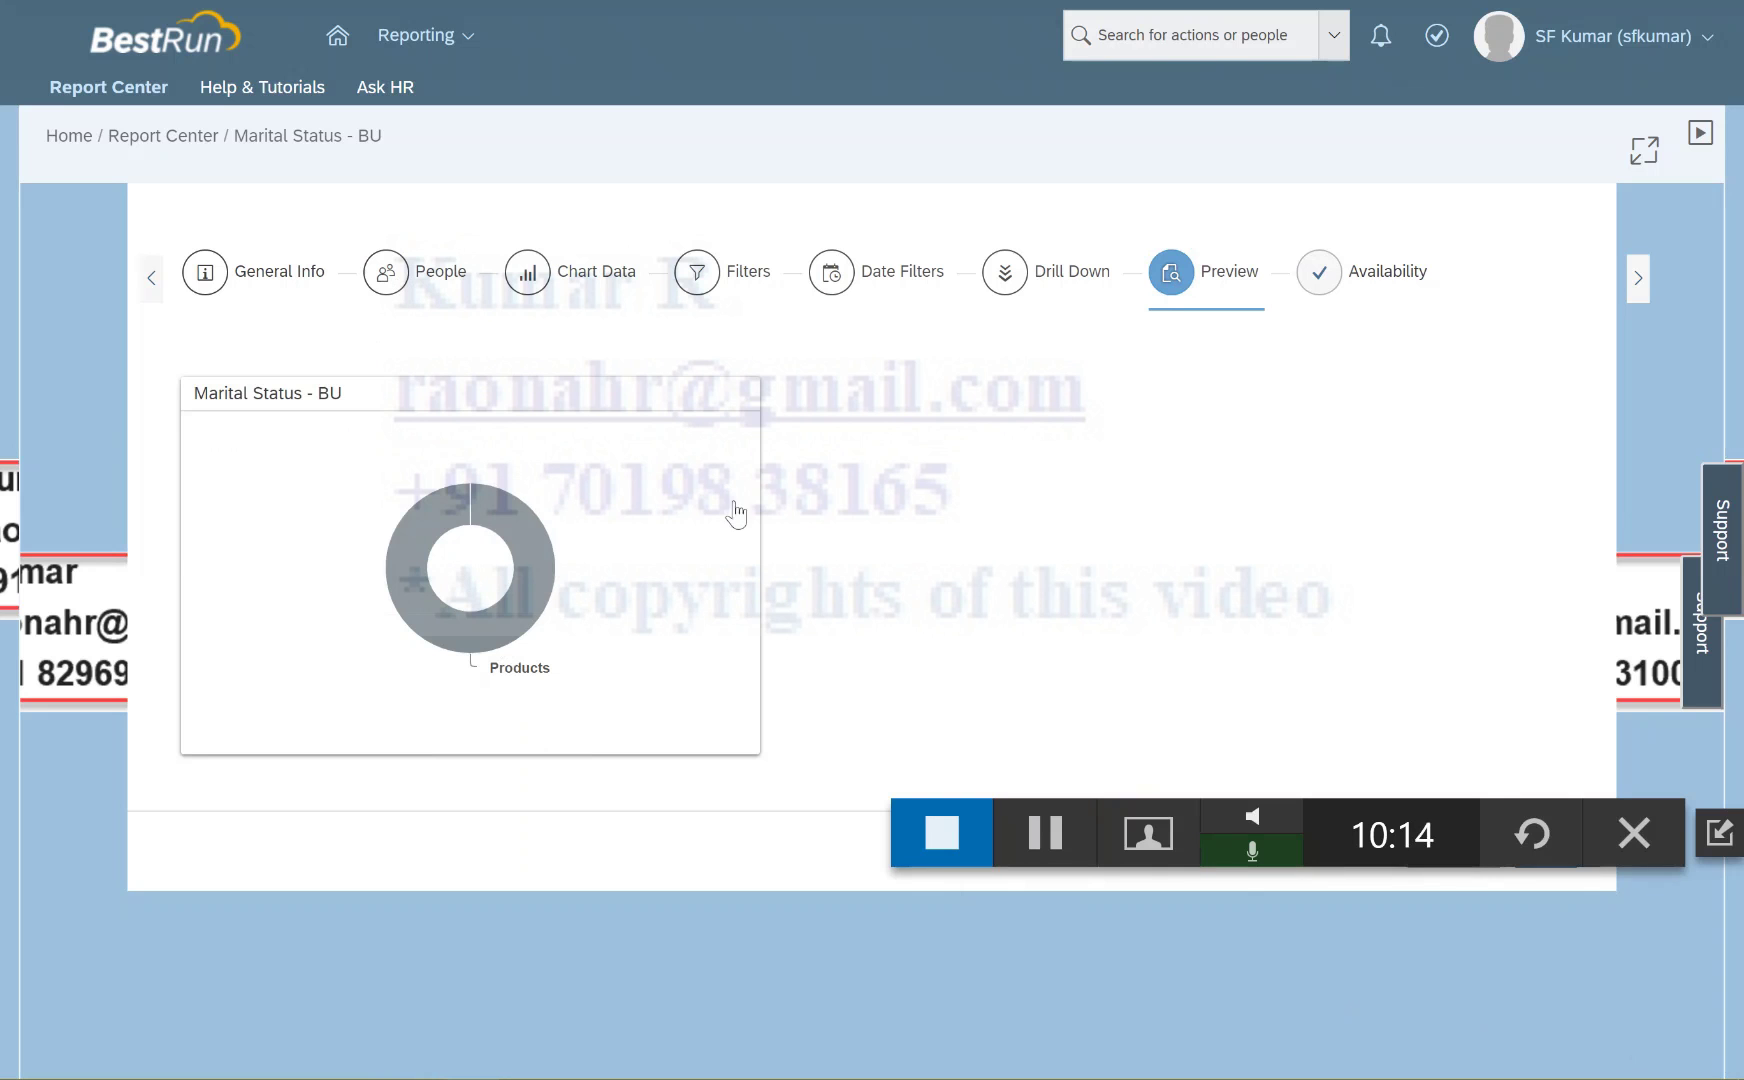
{"action": "left_click", "coordinate": [697, 272]}
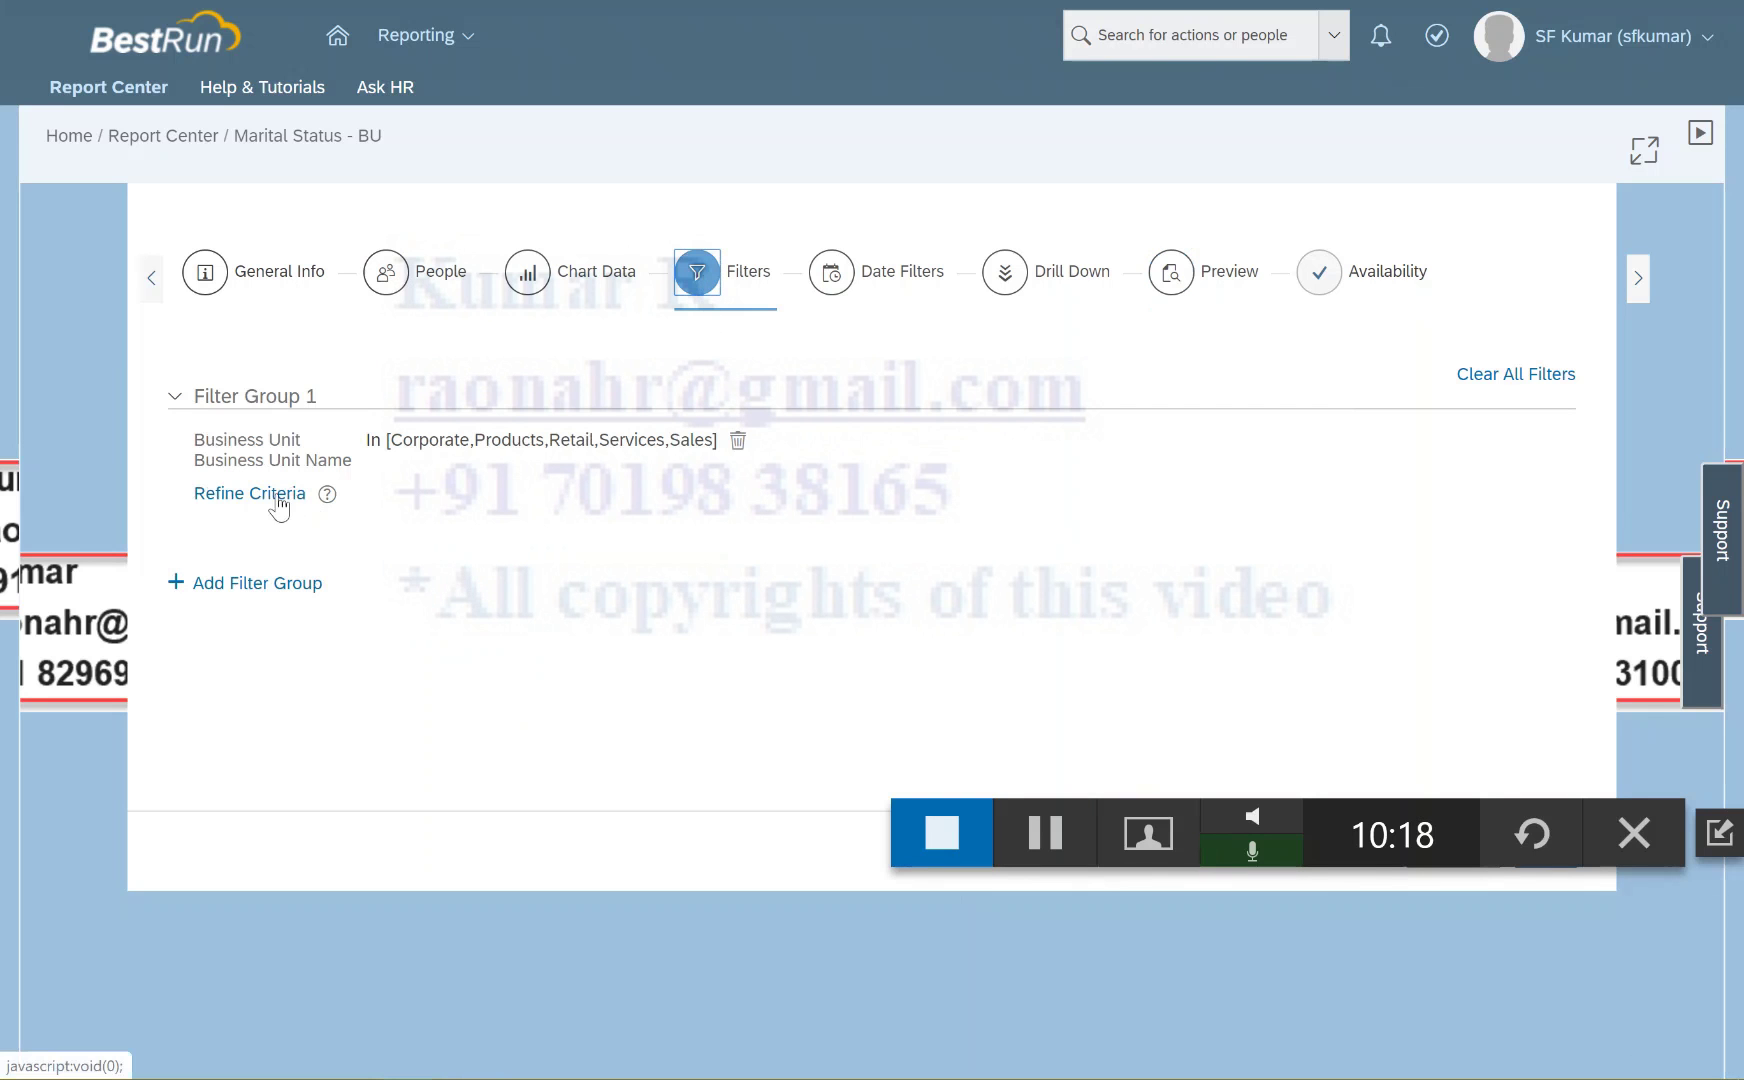
Delete the Business Unit Name filter from Filter Group 1 and preview the unfiltered chart
{"action": "left_click", "coordinate": [885, 528]}
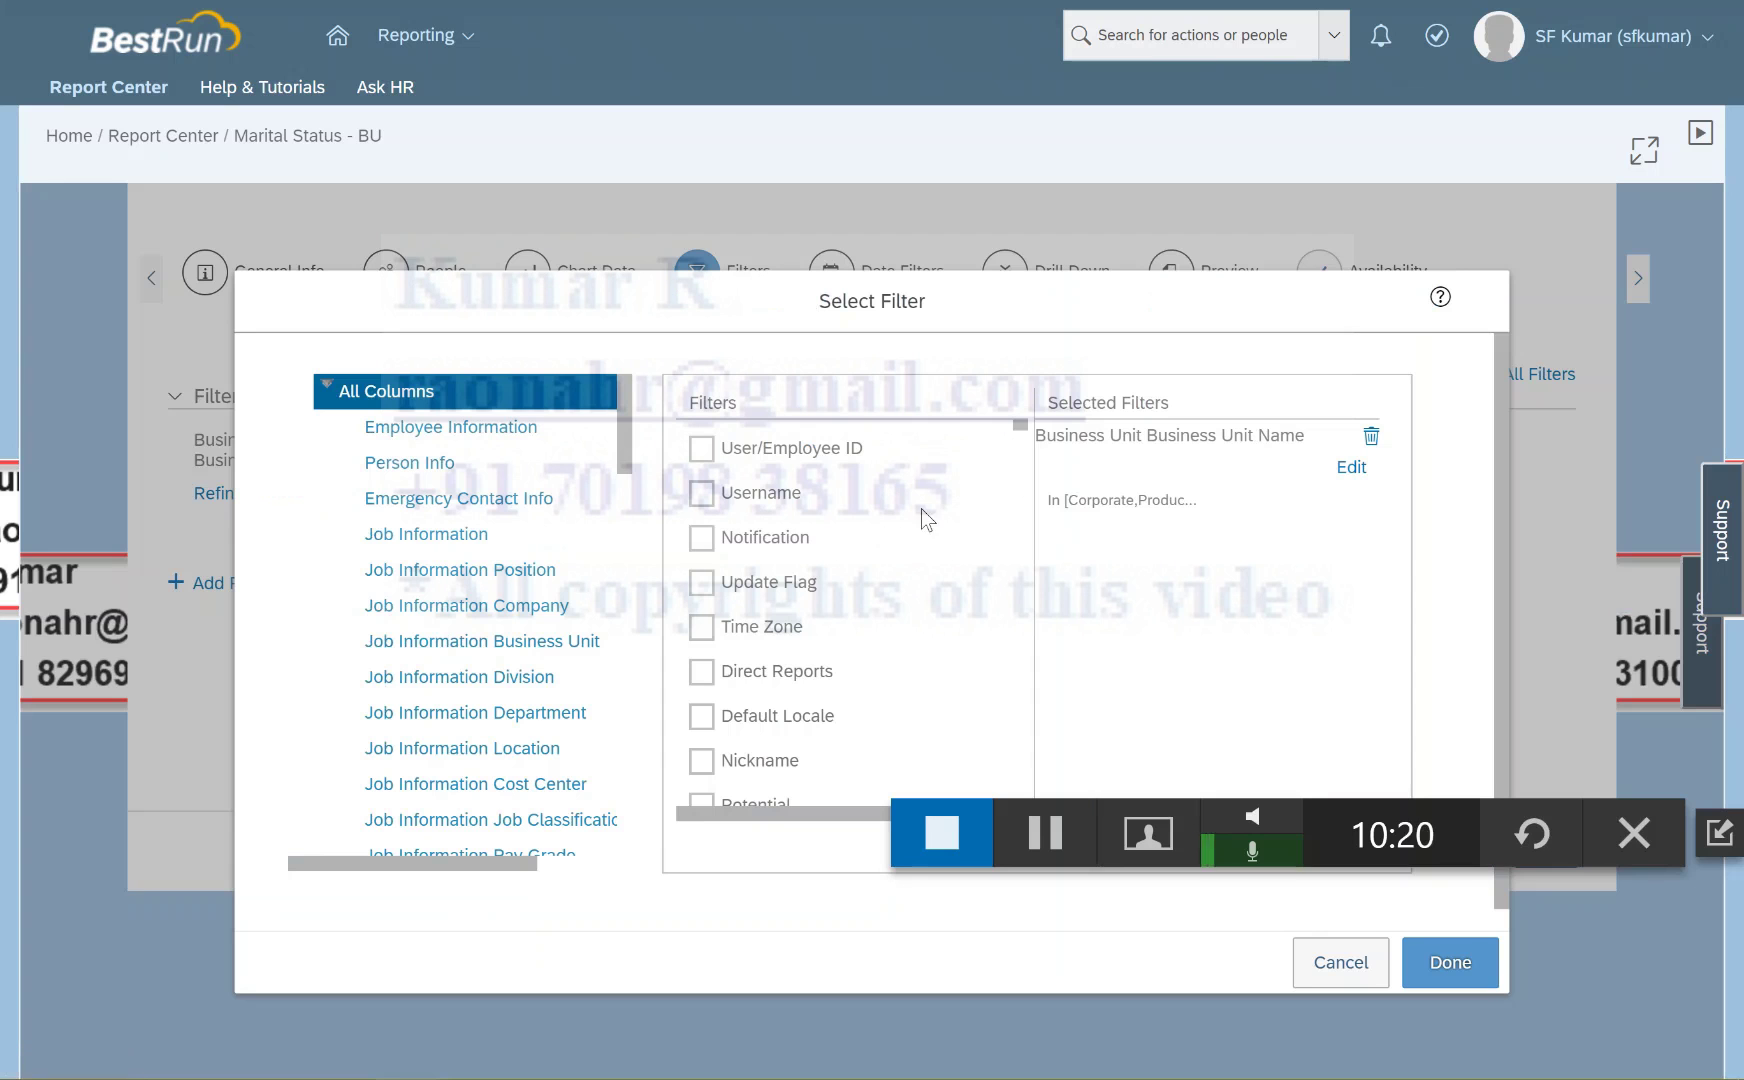
{"action": "left_click", "coordinate": [1351, 468]}
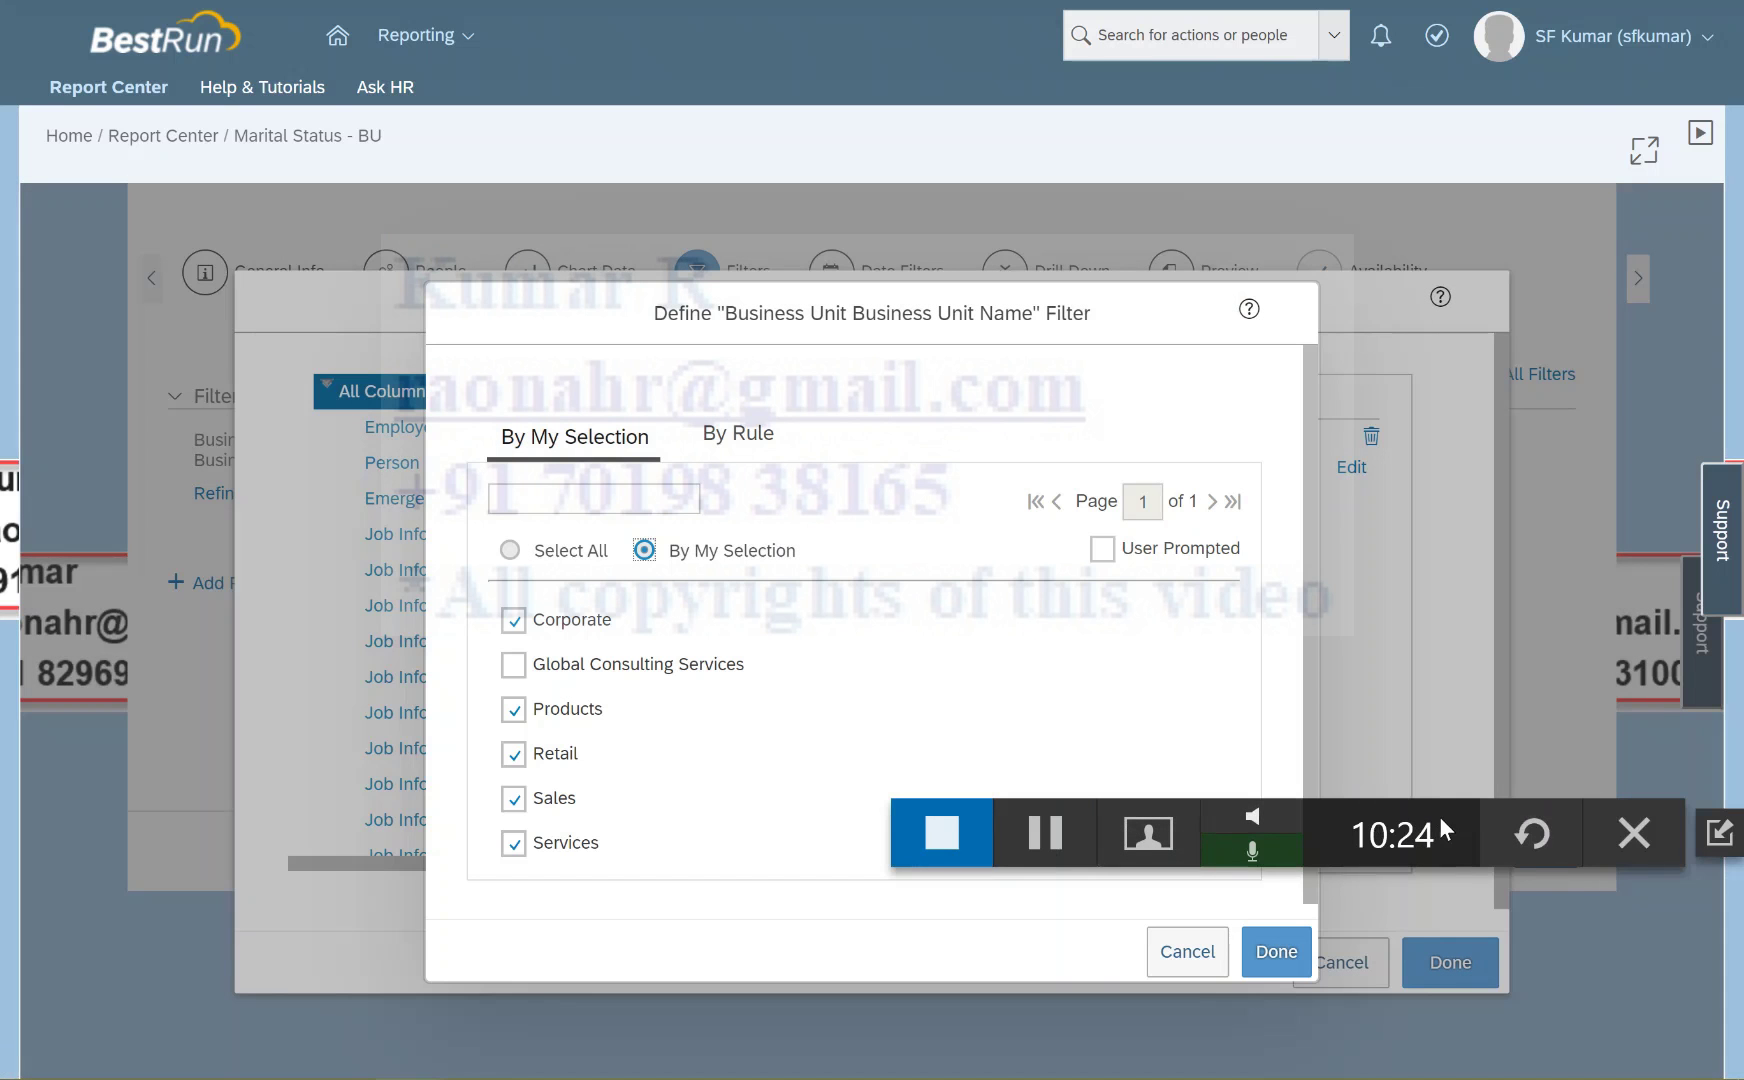
{"action": "left_click_drag", "start_coordinate": [1437, 813], "coordinate": [1499, 1042]}
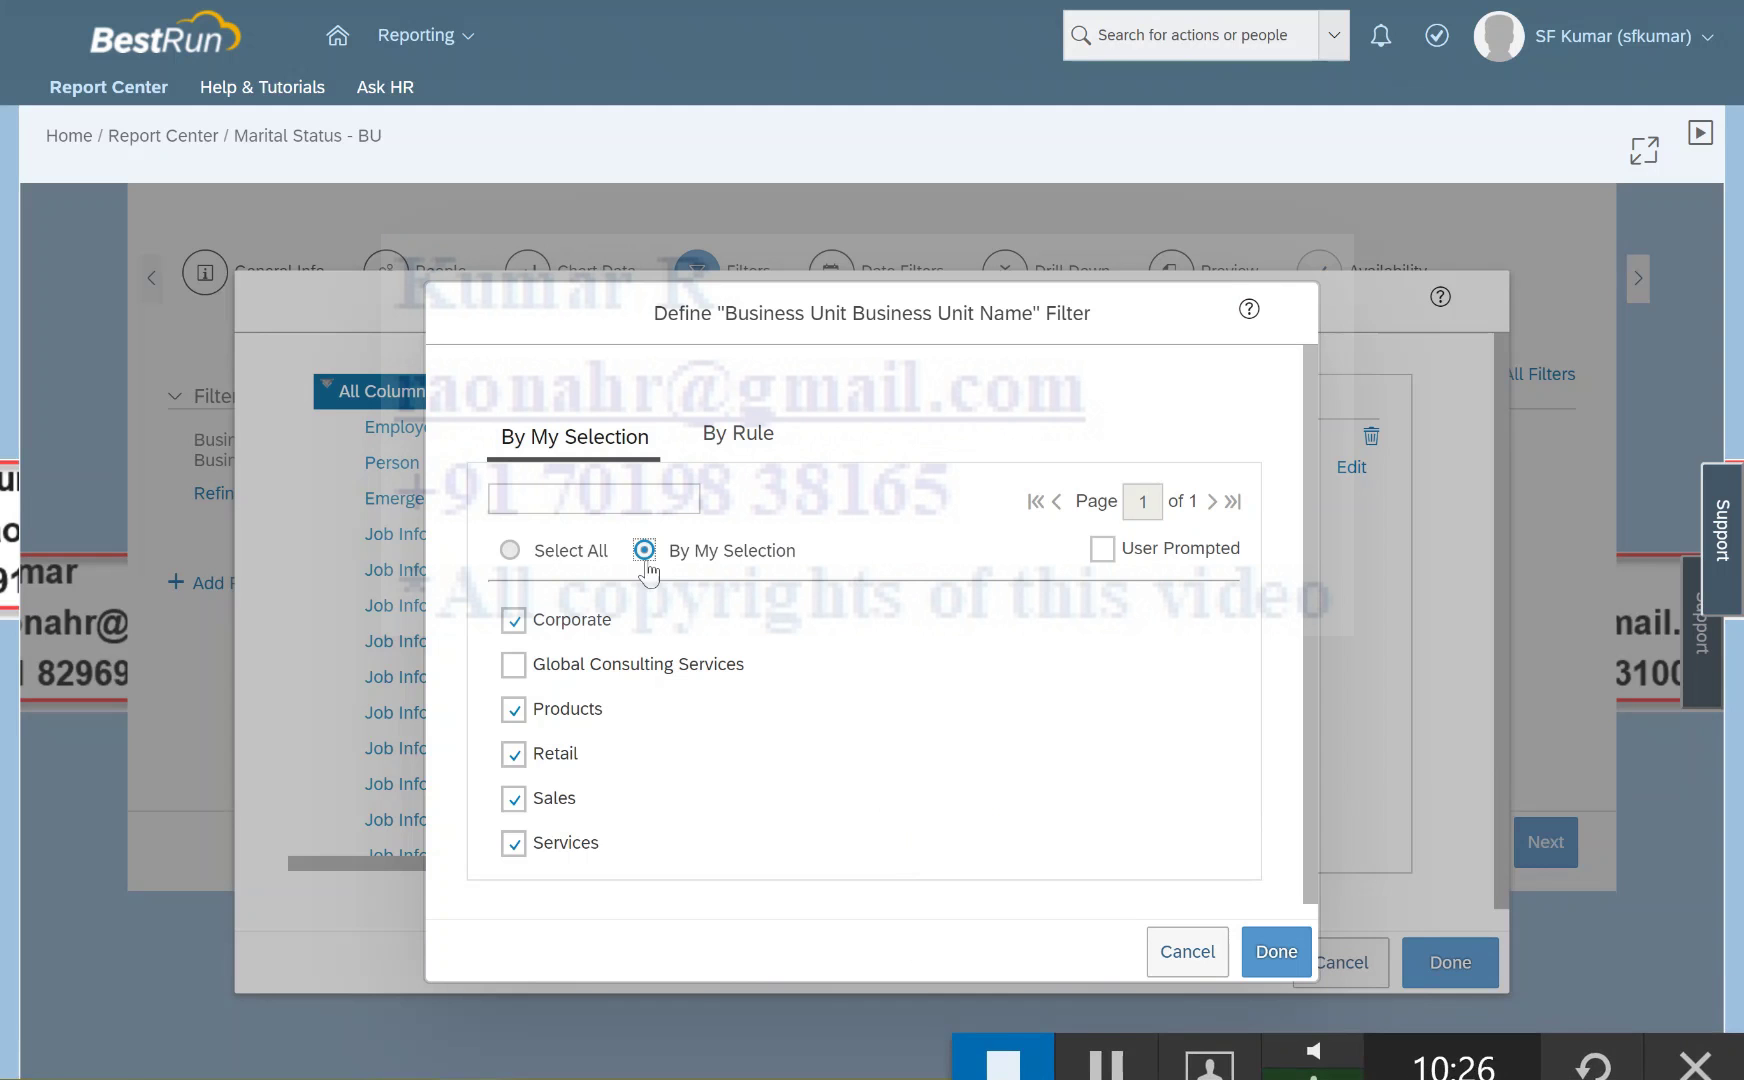
{"action": "left_click", "coordinate": [740, 453]}
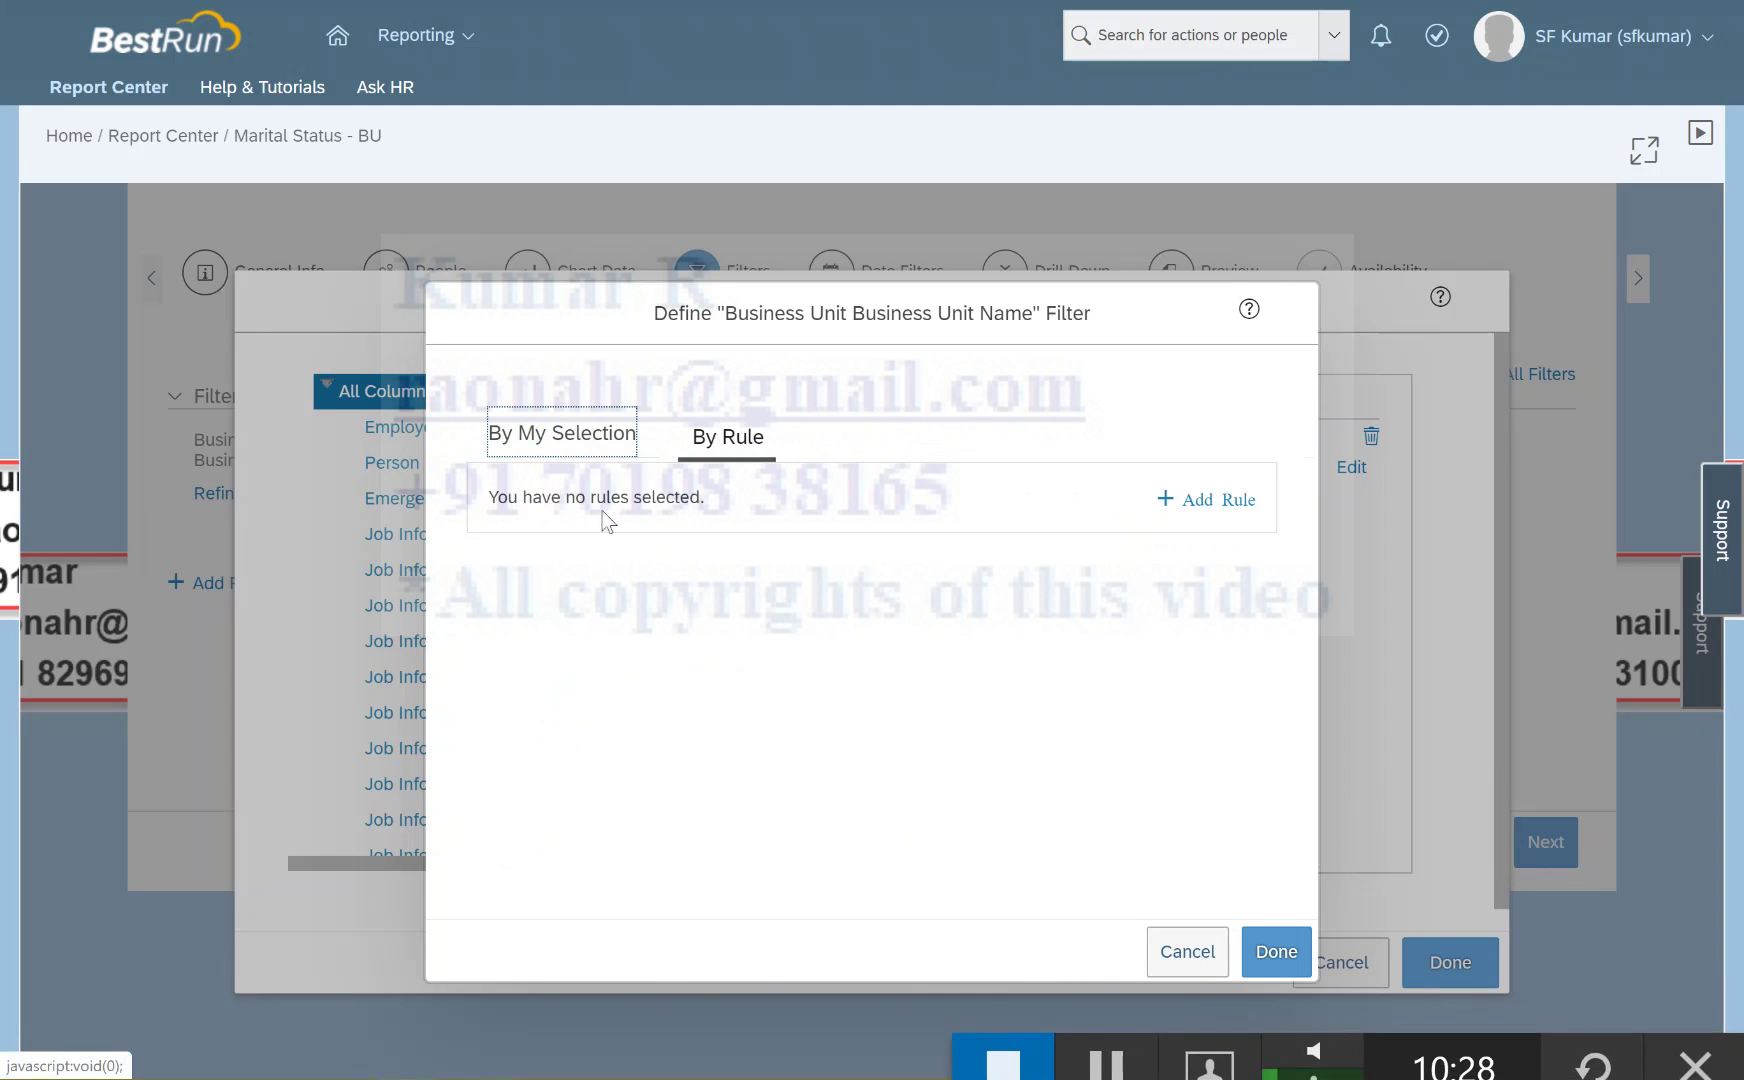
{"action": "left_click", "coordinate": [562, 450]}
{"action": "left_click", "coordinate": [700, 561]}
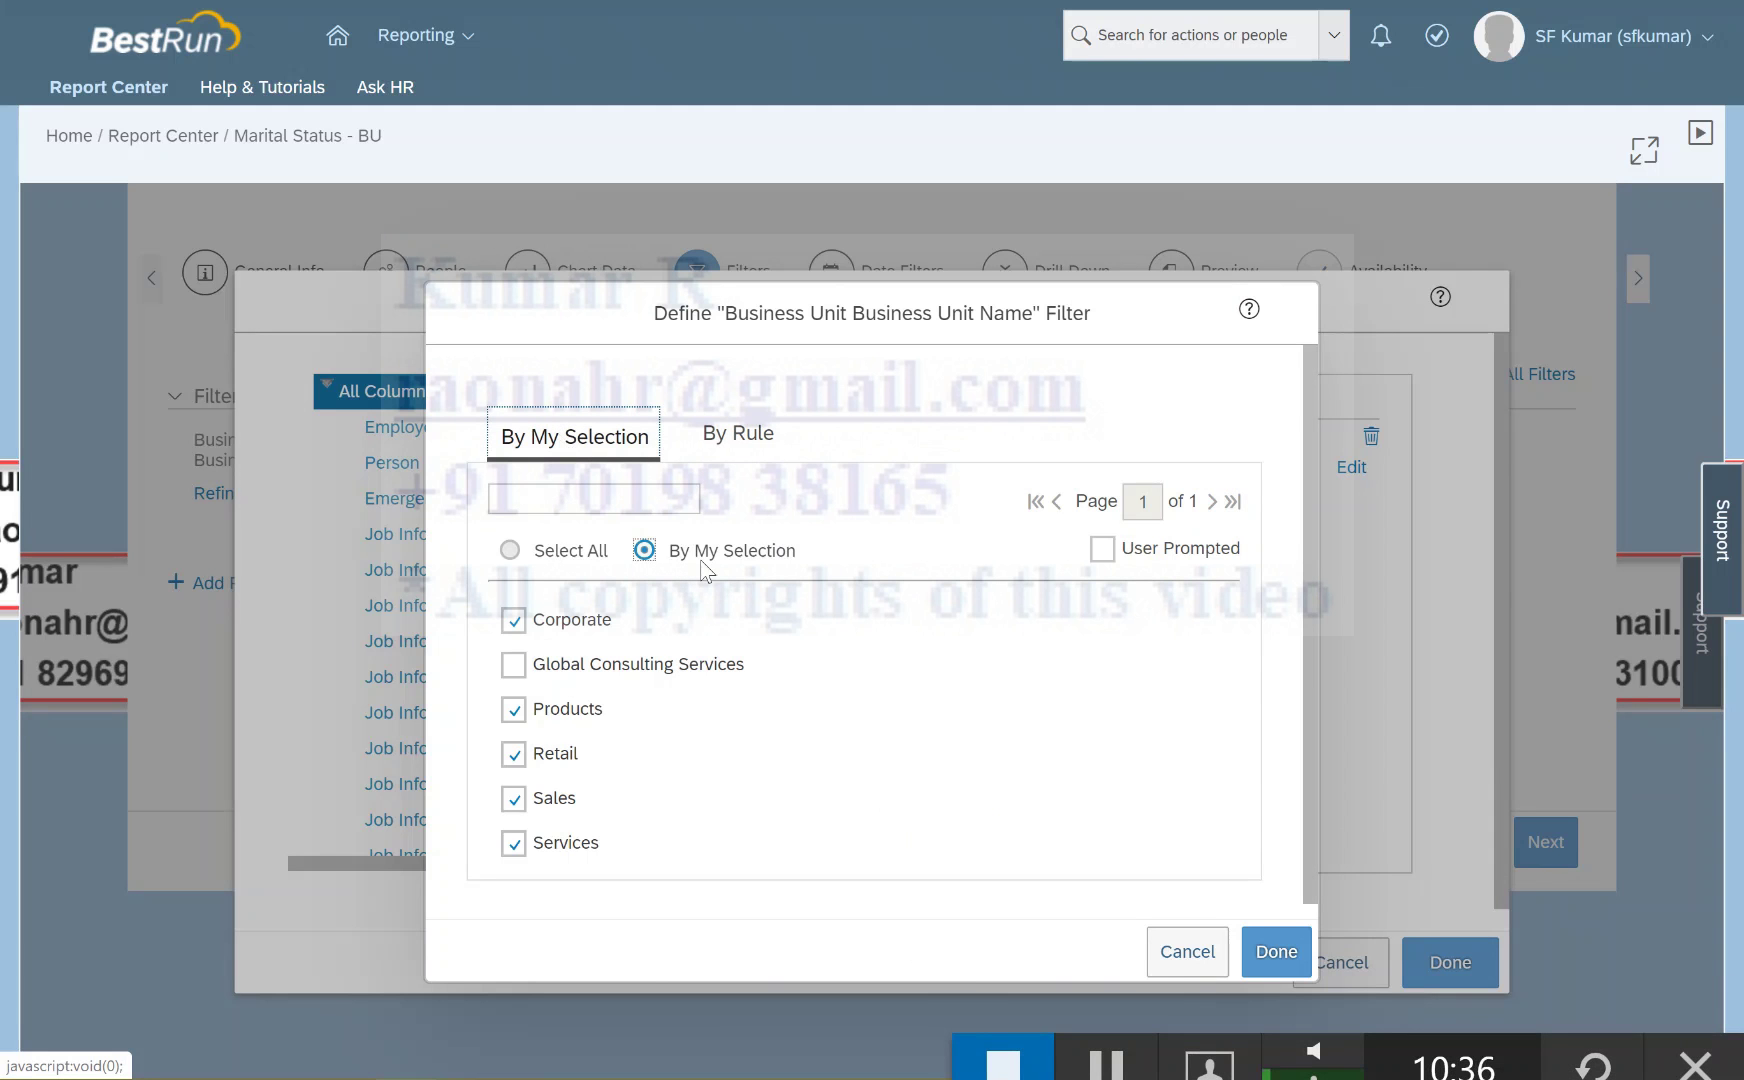
{"action": "left_click", "coordinate": [1283, 956]}
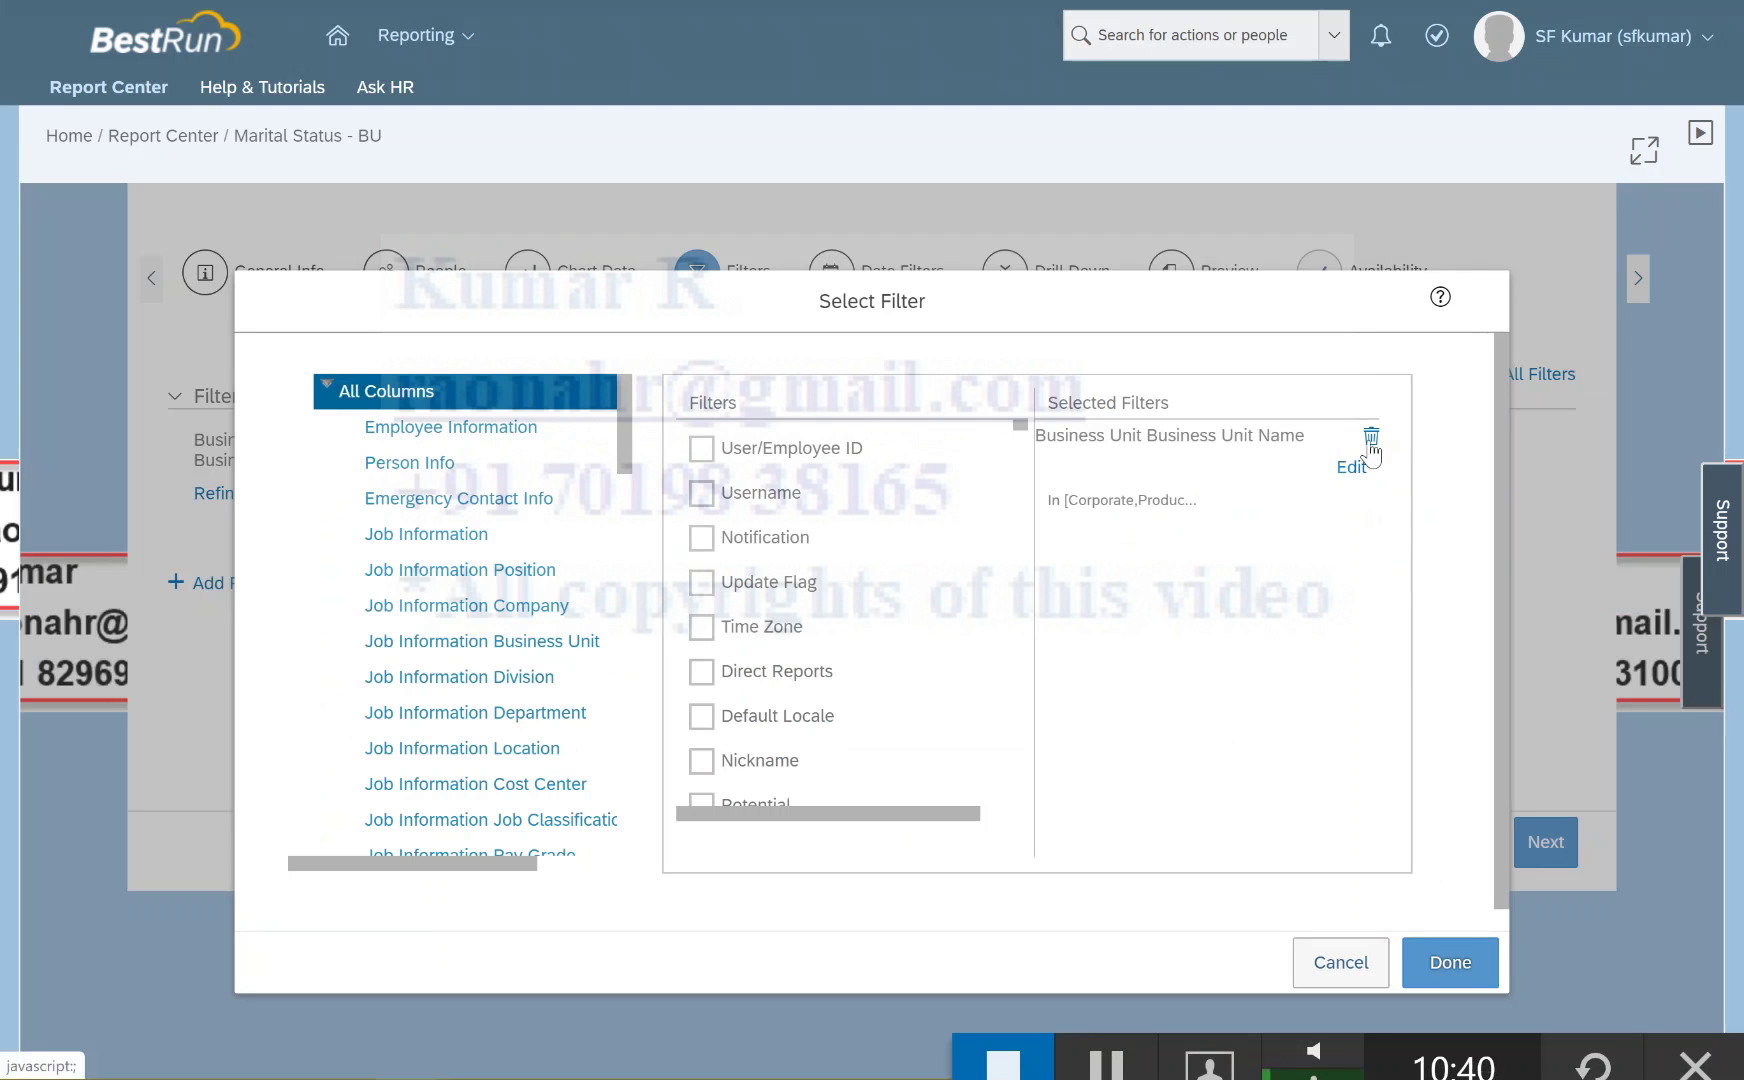
{"action": "left_click", "coordinate": [1371, 440]}
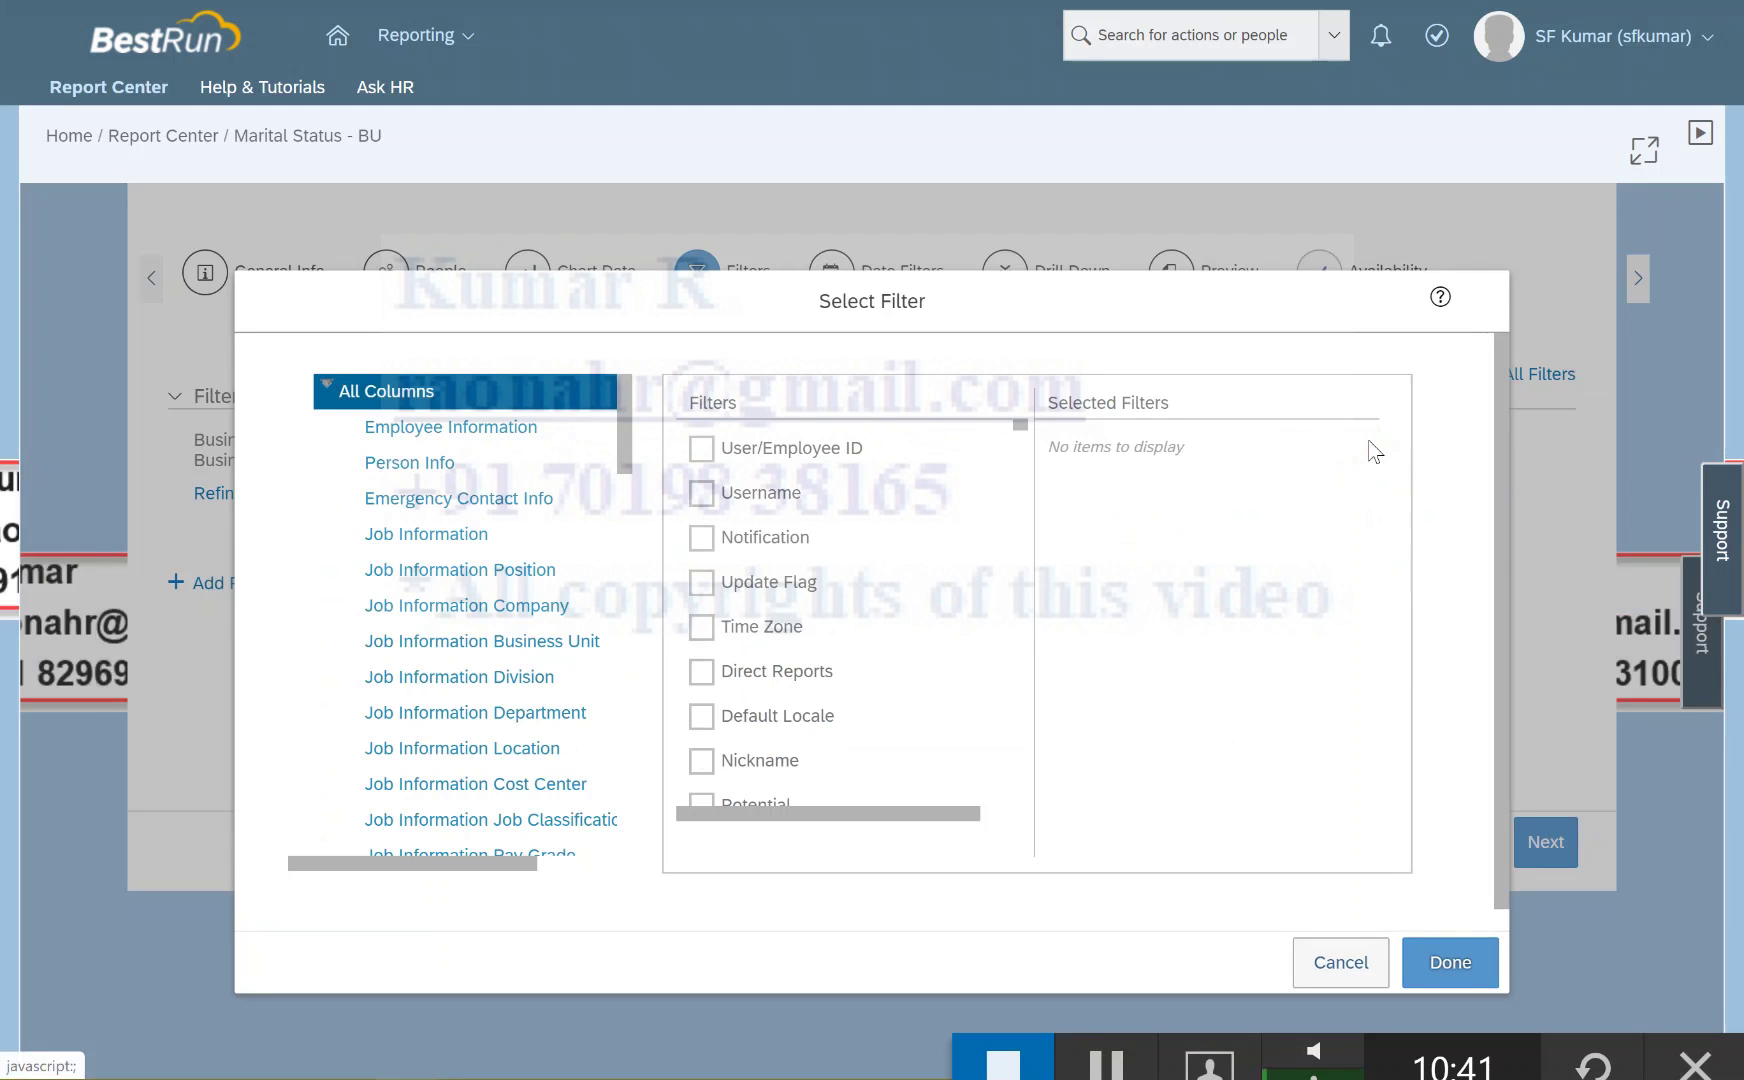
{"action": "left_click", "coordinate": [1452, 962]}
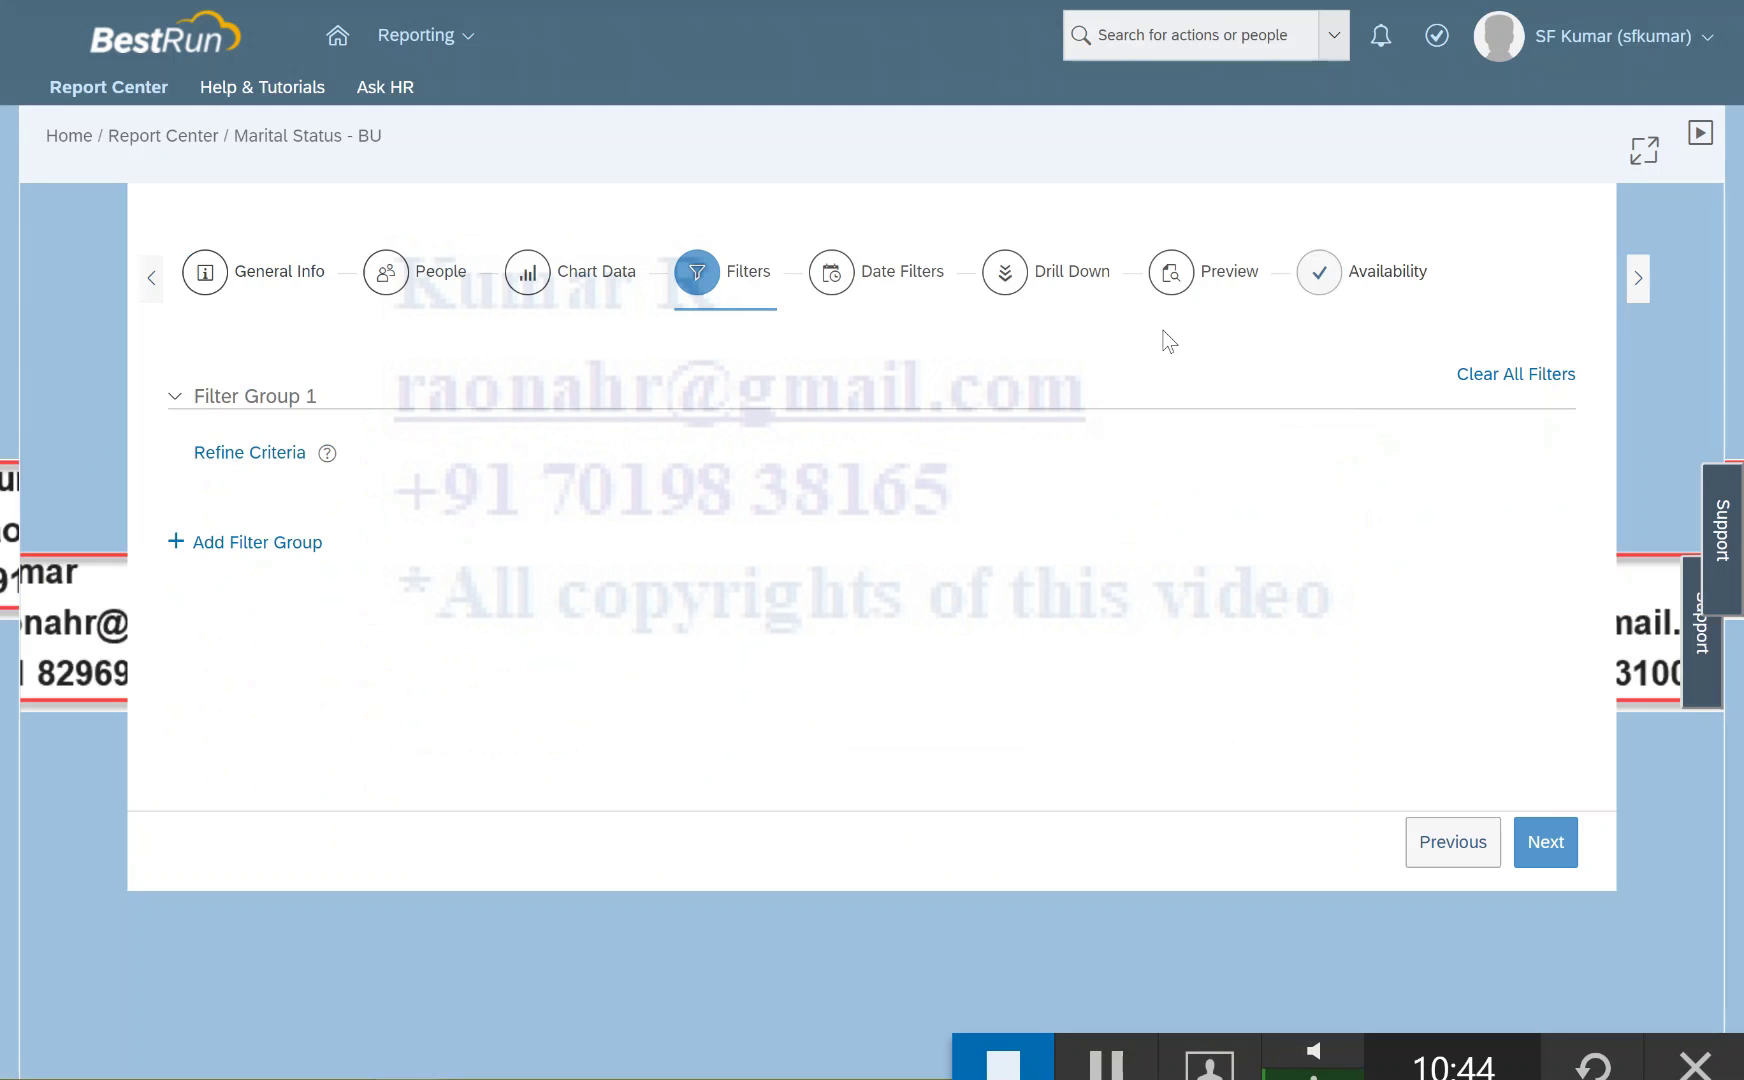
{"action": "left_click", "coordinate": [1172, 282]}
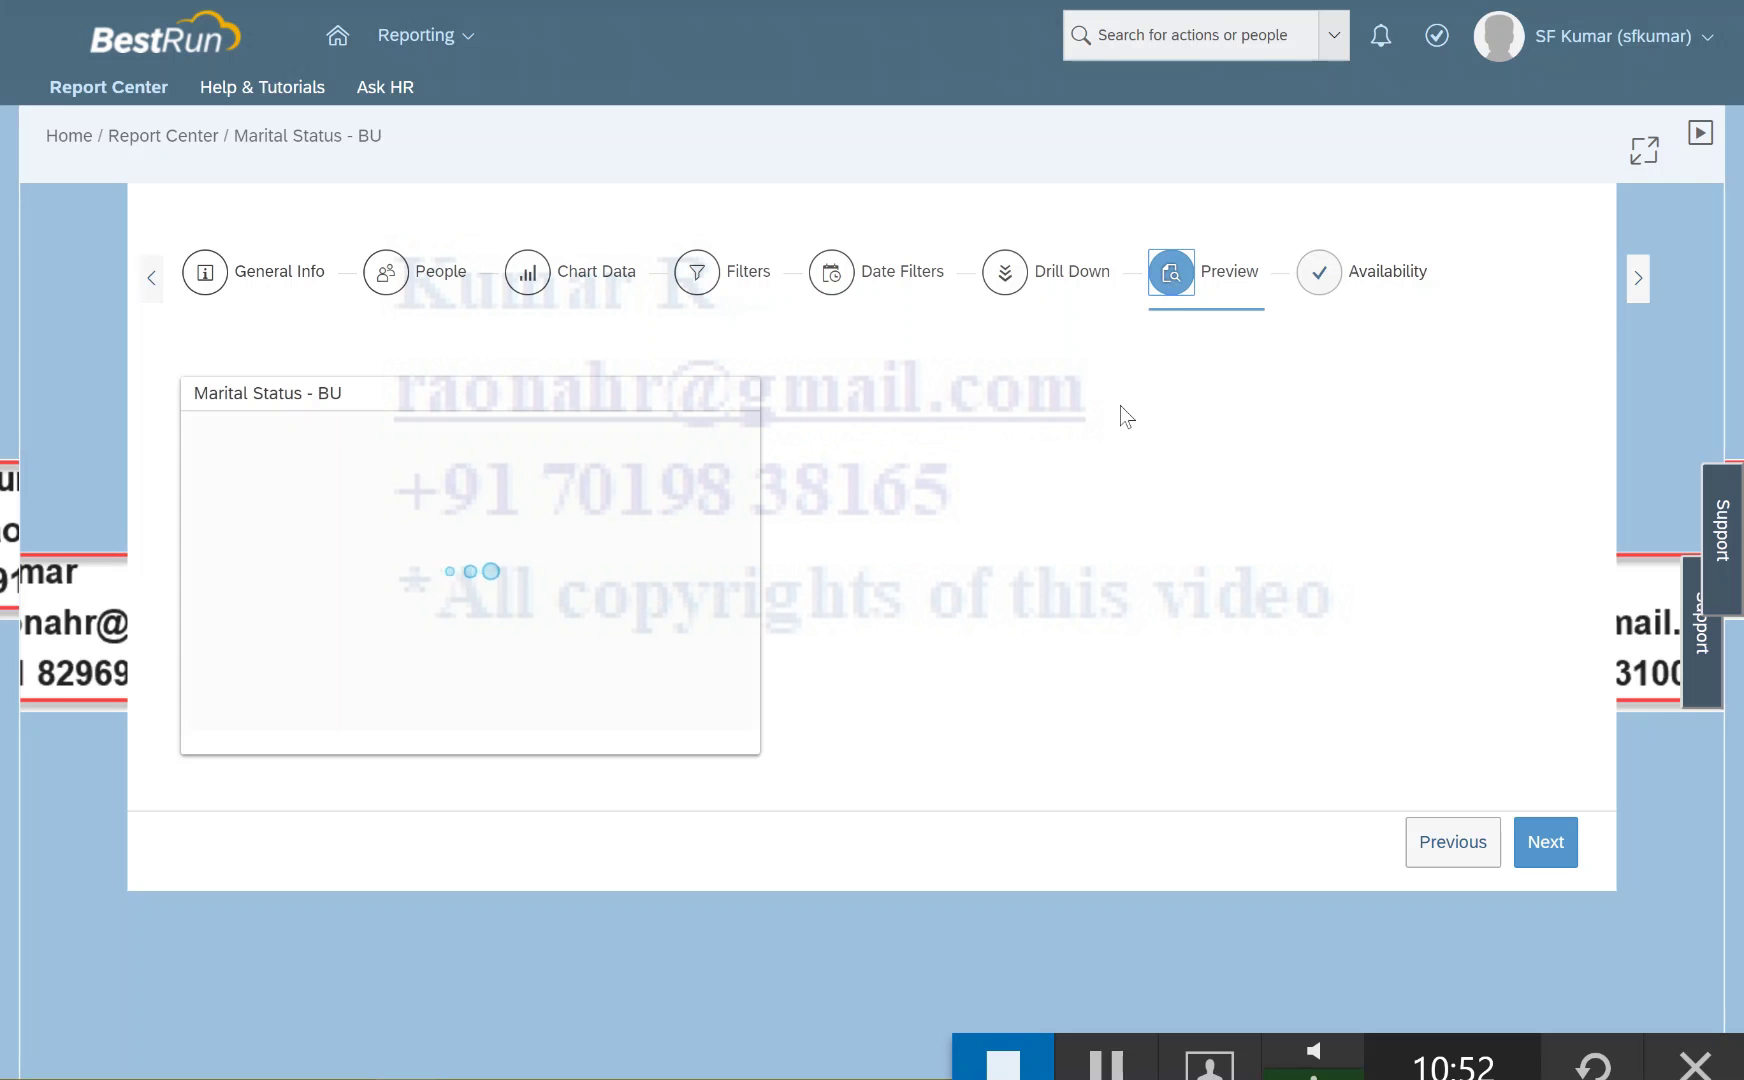
Let the preview render the donut chart showing a single Products segment, 11 (100.0%)
{"action": "mouse_move", "coordinate": [400, 575]}
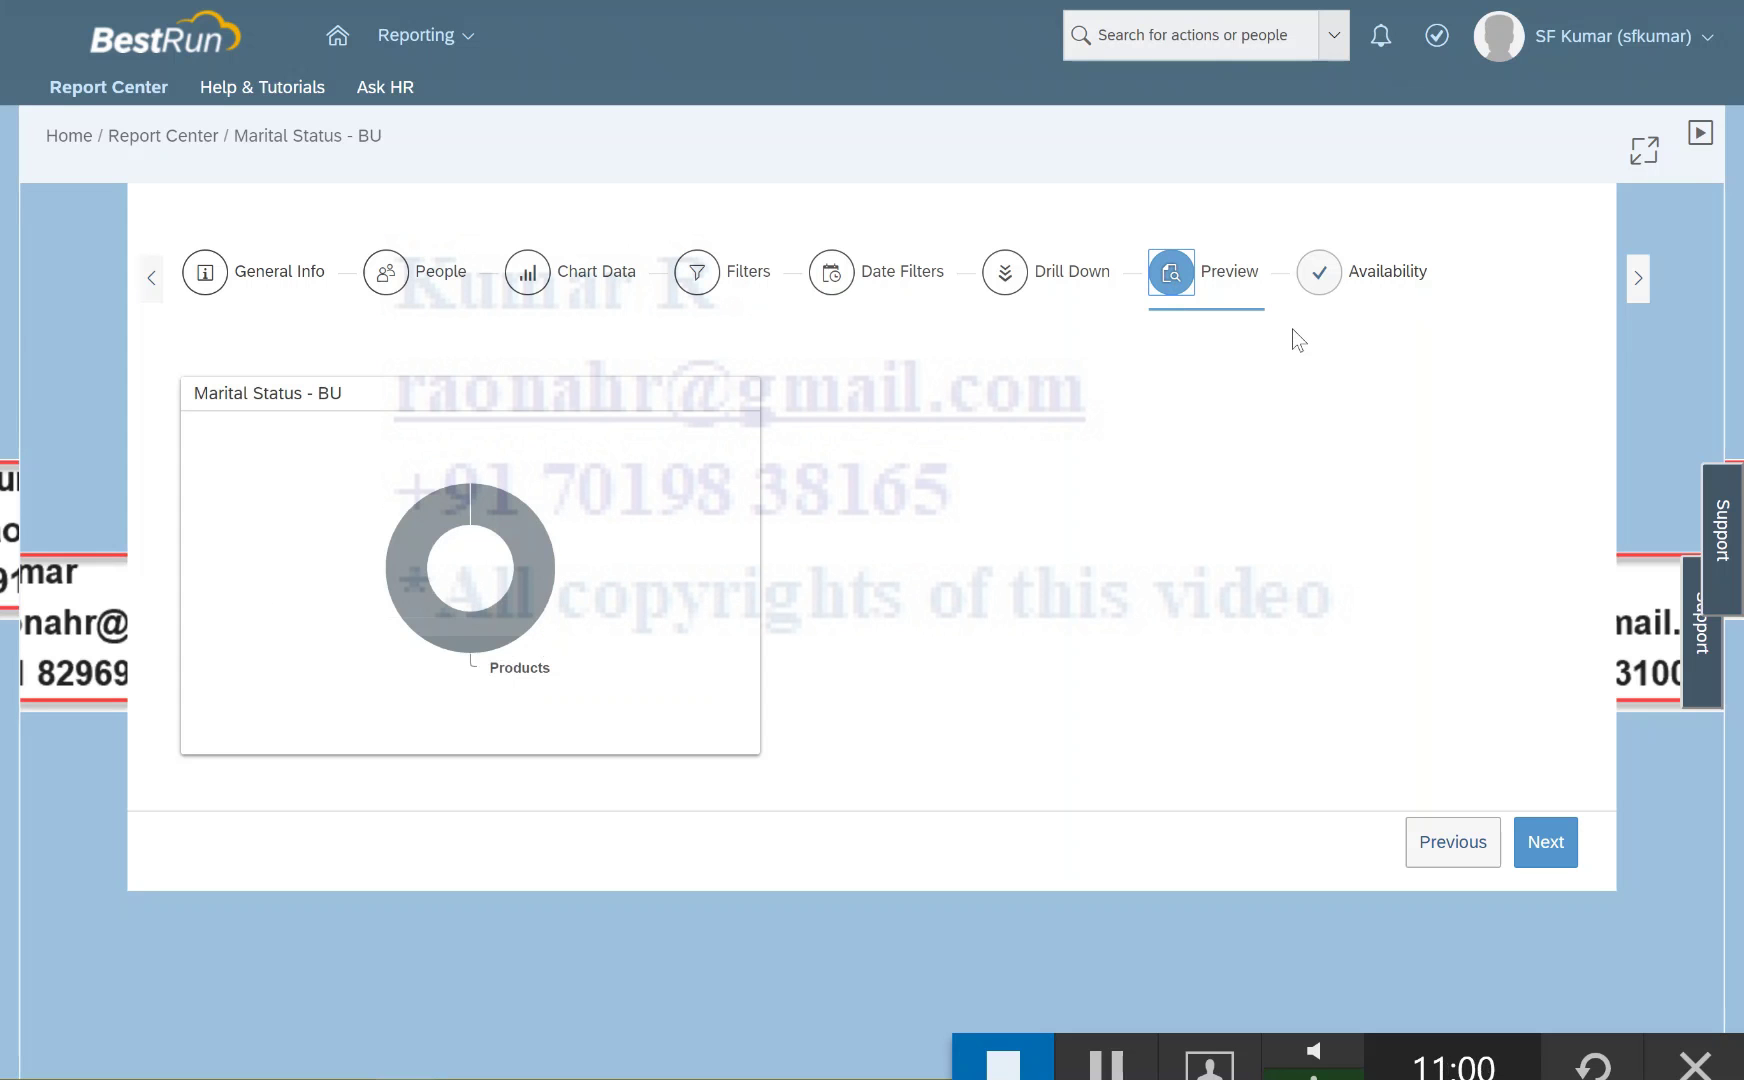
On the Availability step, check Make Active and enable the tile for Homepage and Mobile
{"action": "left_click", "coordinate": [1329, 285]}
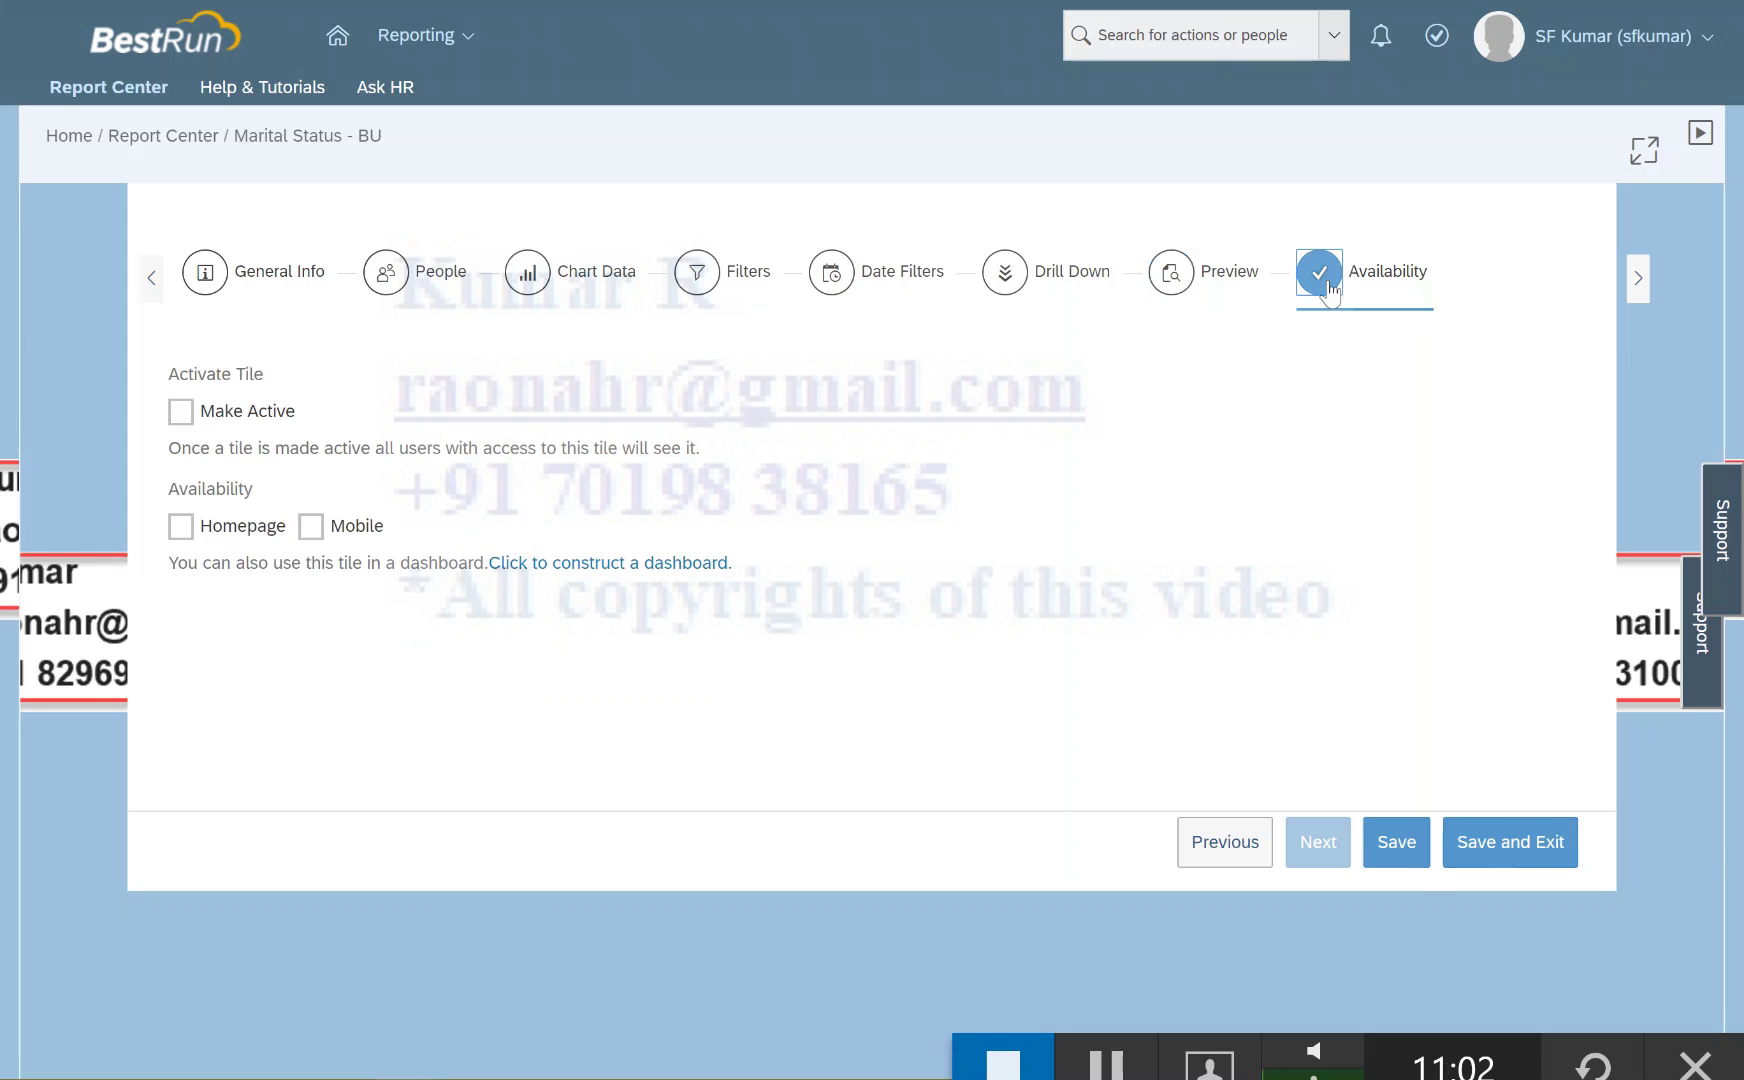
{"action": "left_click", "coordinate": [182, 413]}
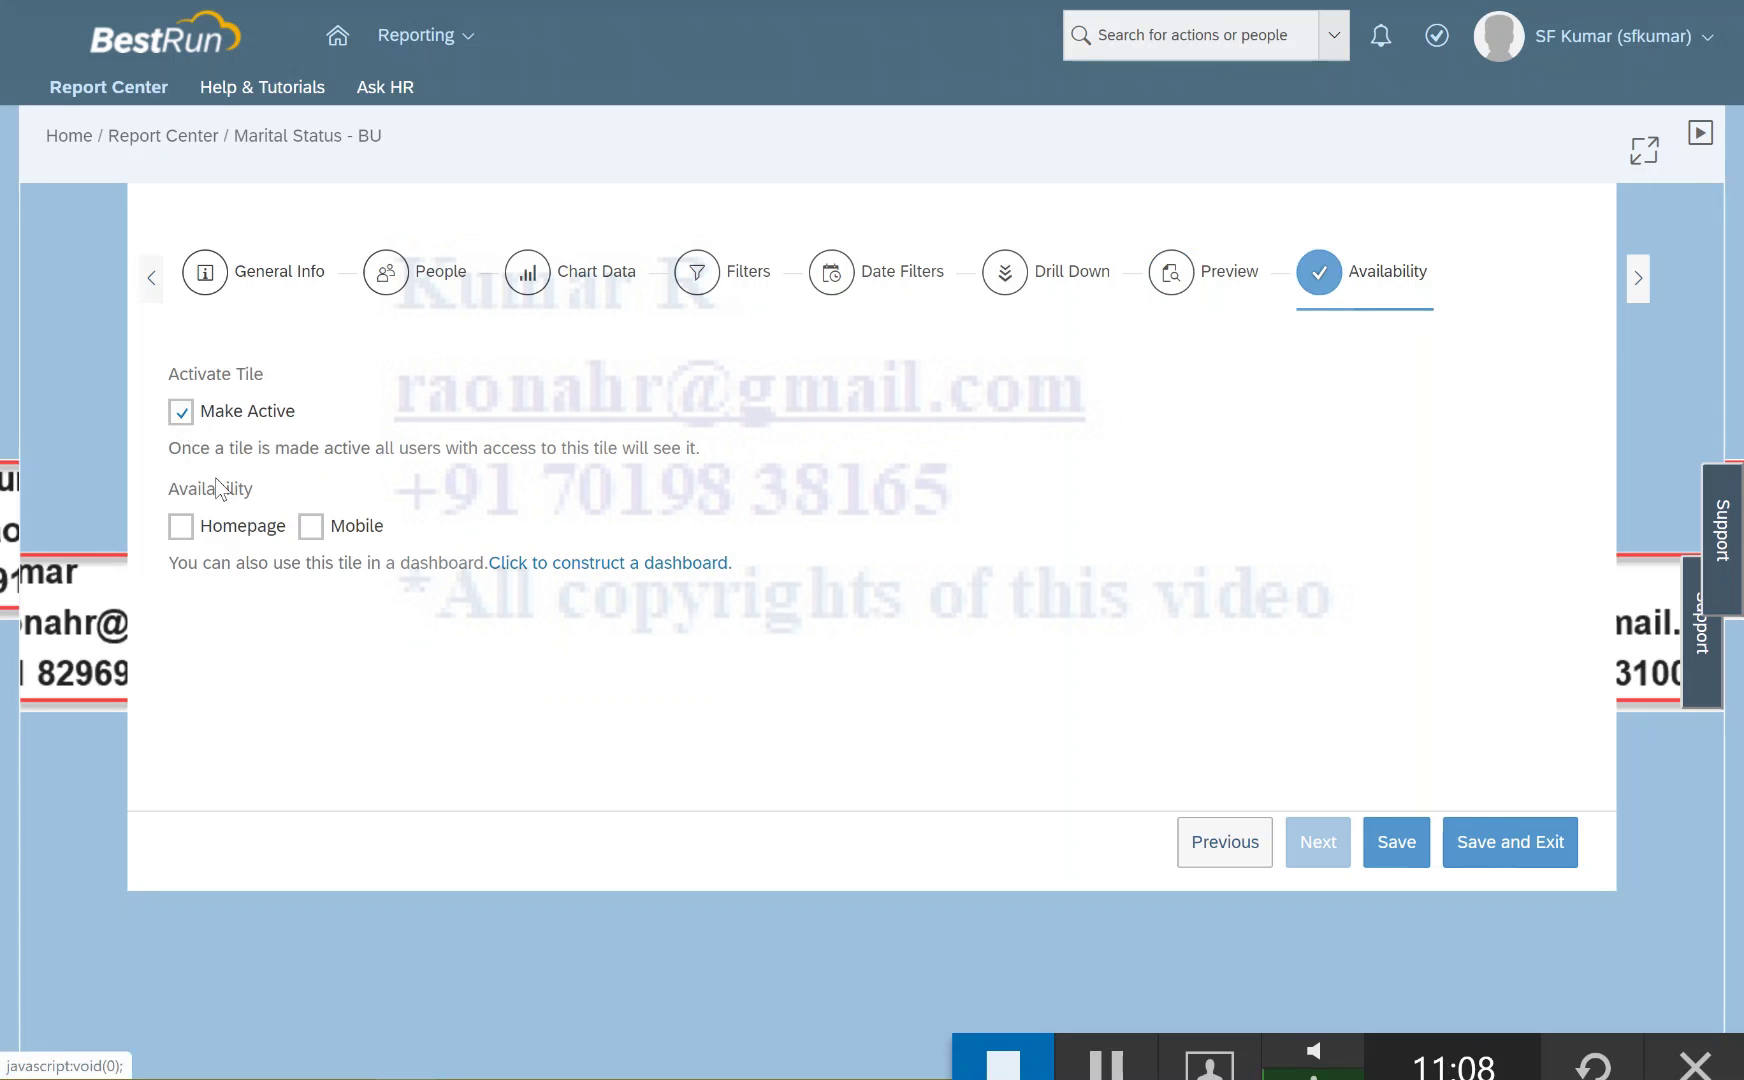
{"action": "left_click", "coordinate": [183, 532]}
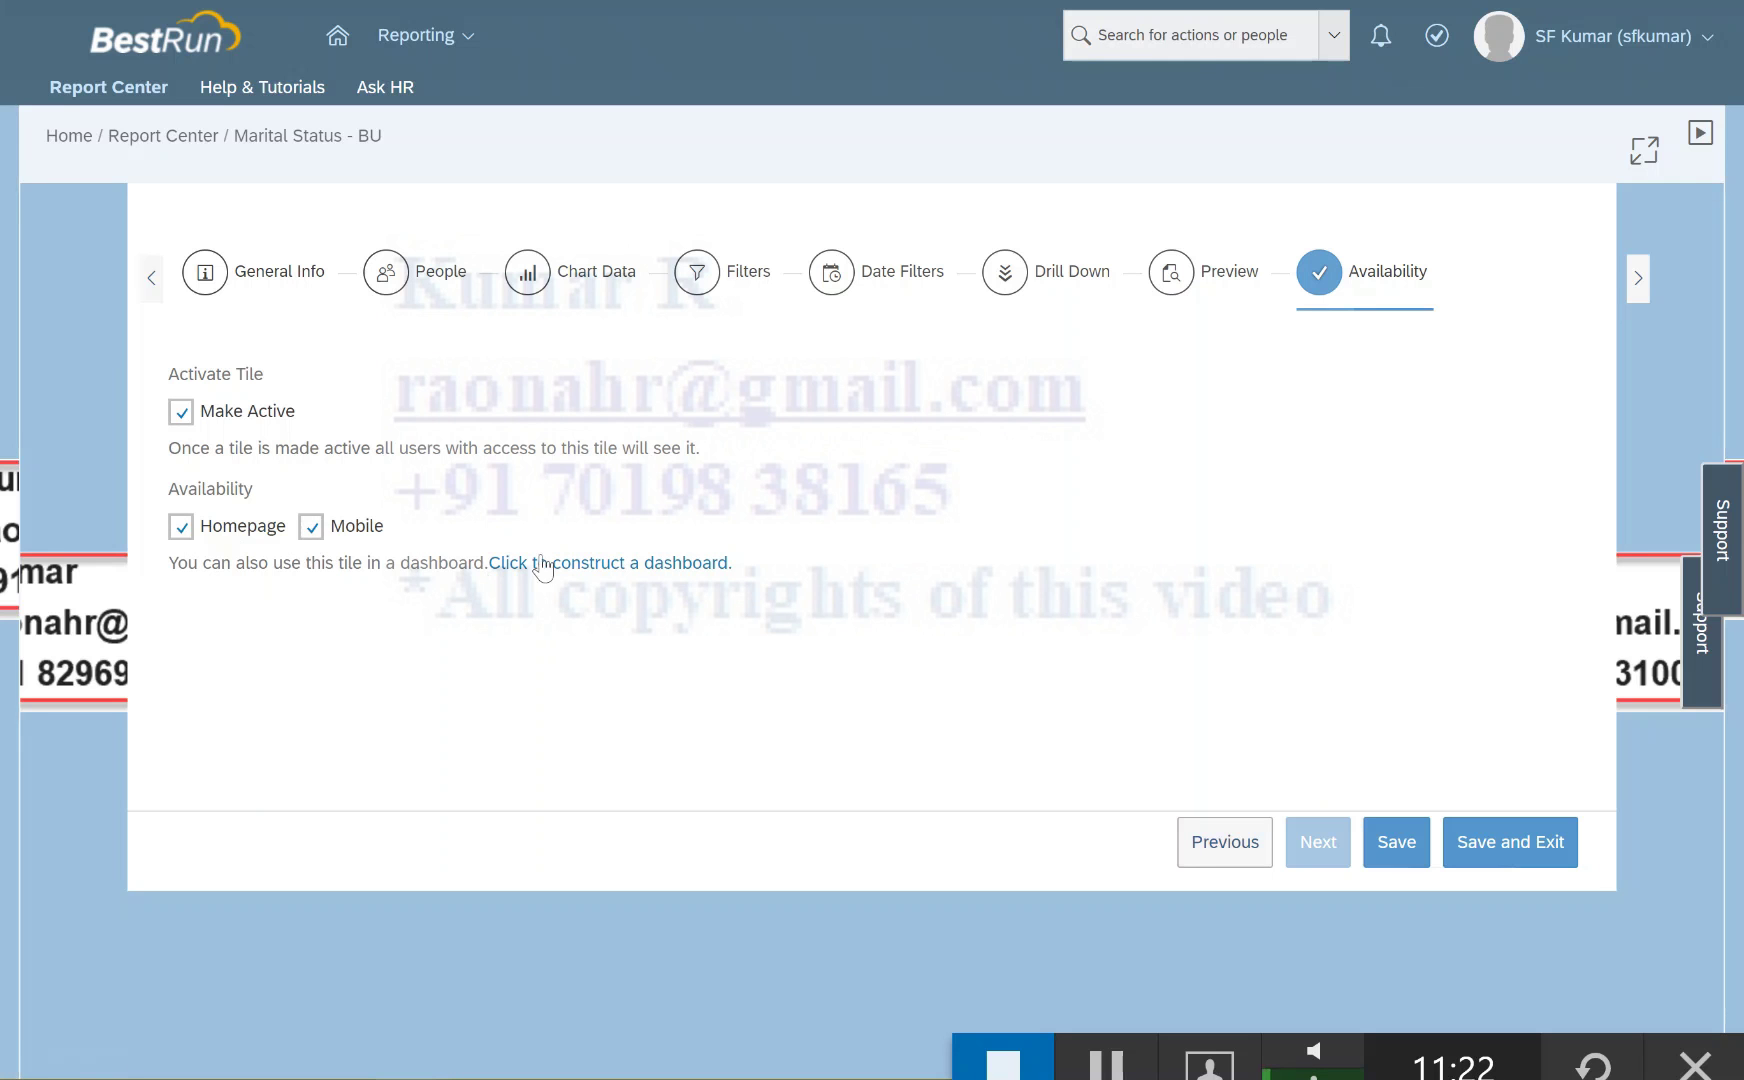
Save and continue to a new dashboard, then return to the Report Center's My Reports list
{"action": "left_click", "coordinate": [610, 565]}
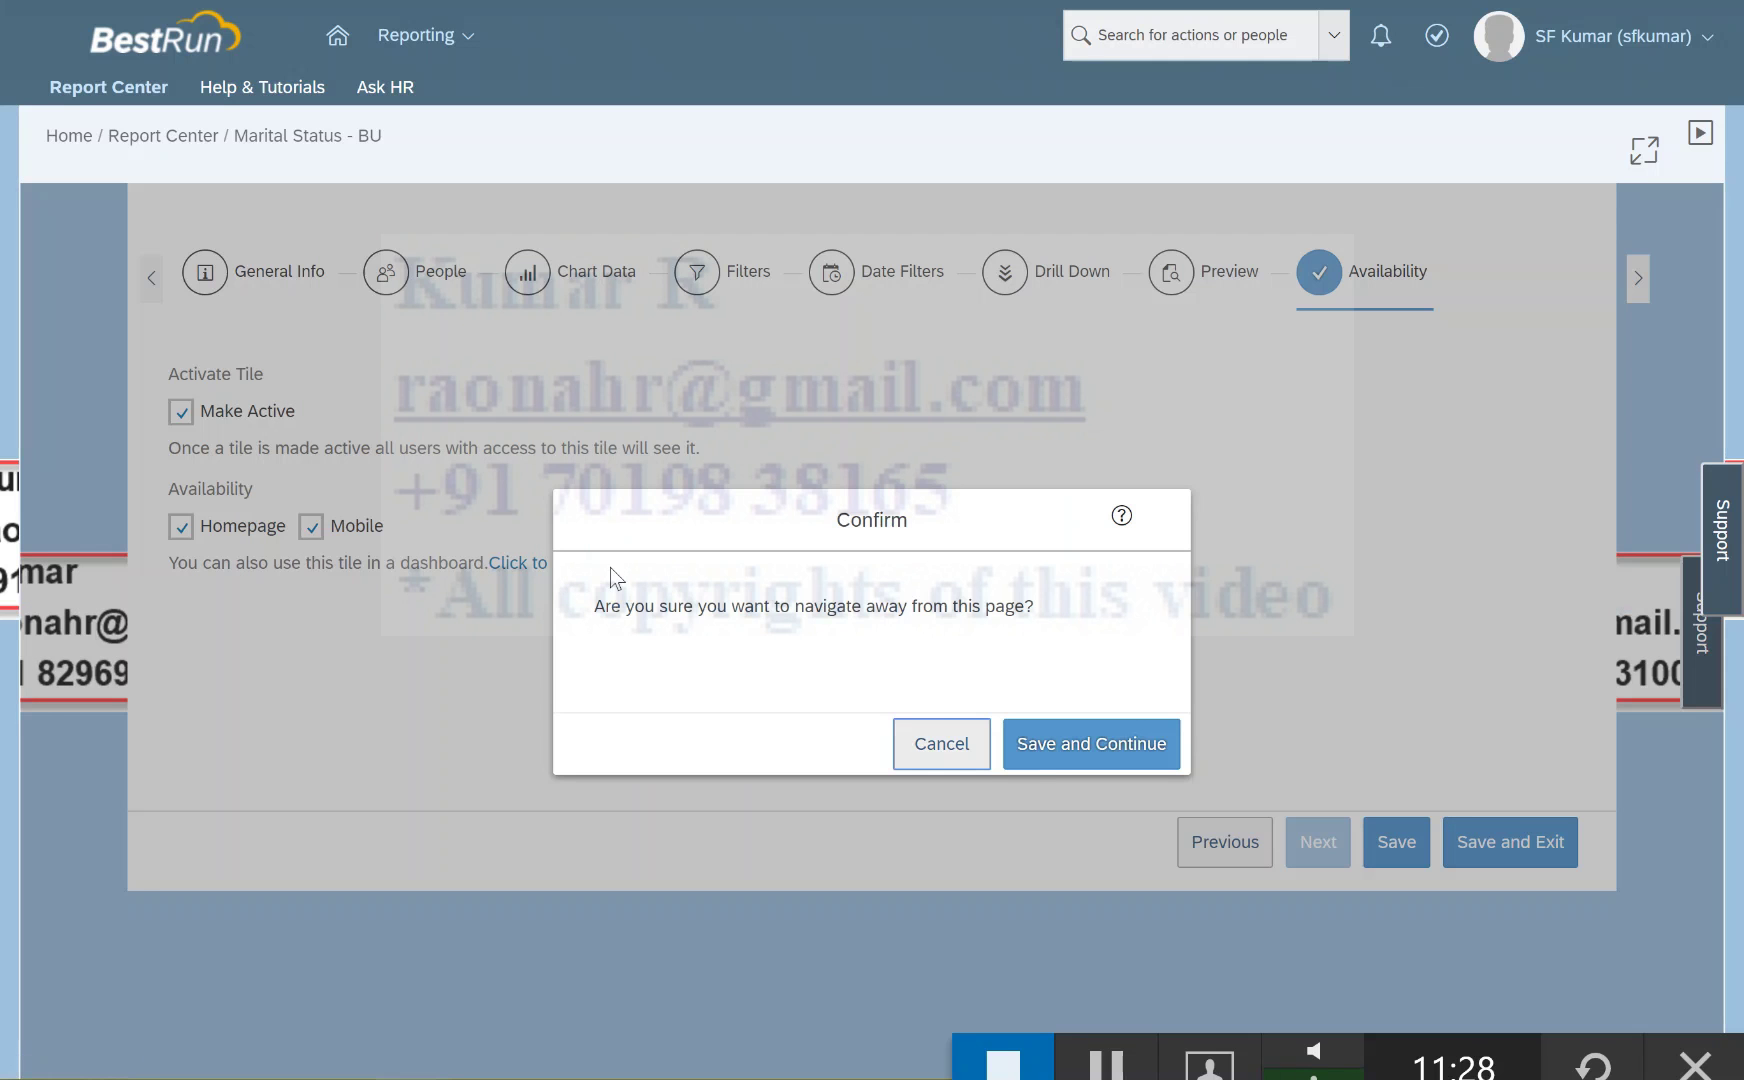
{"action": "left_click", "coordinate": [1064, 749]}
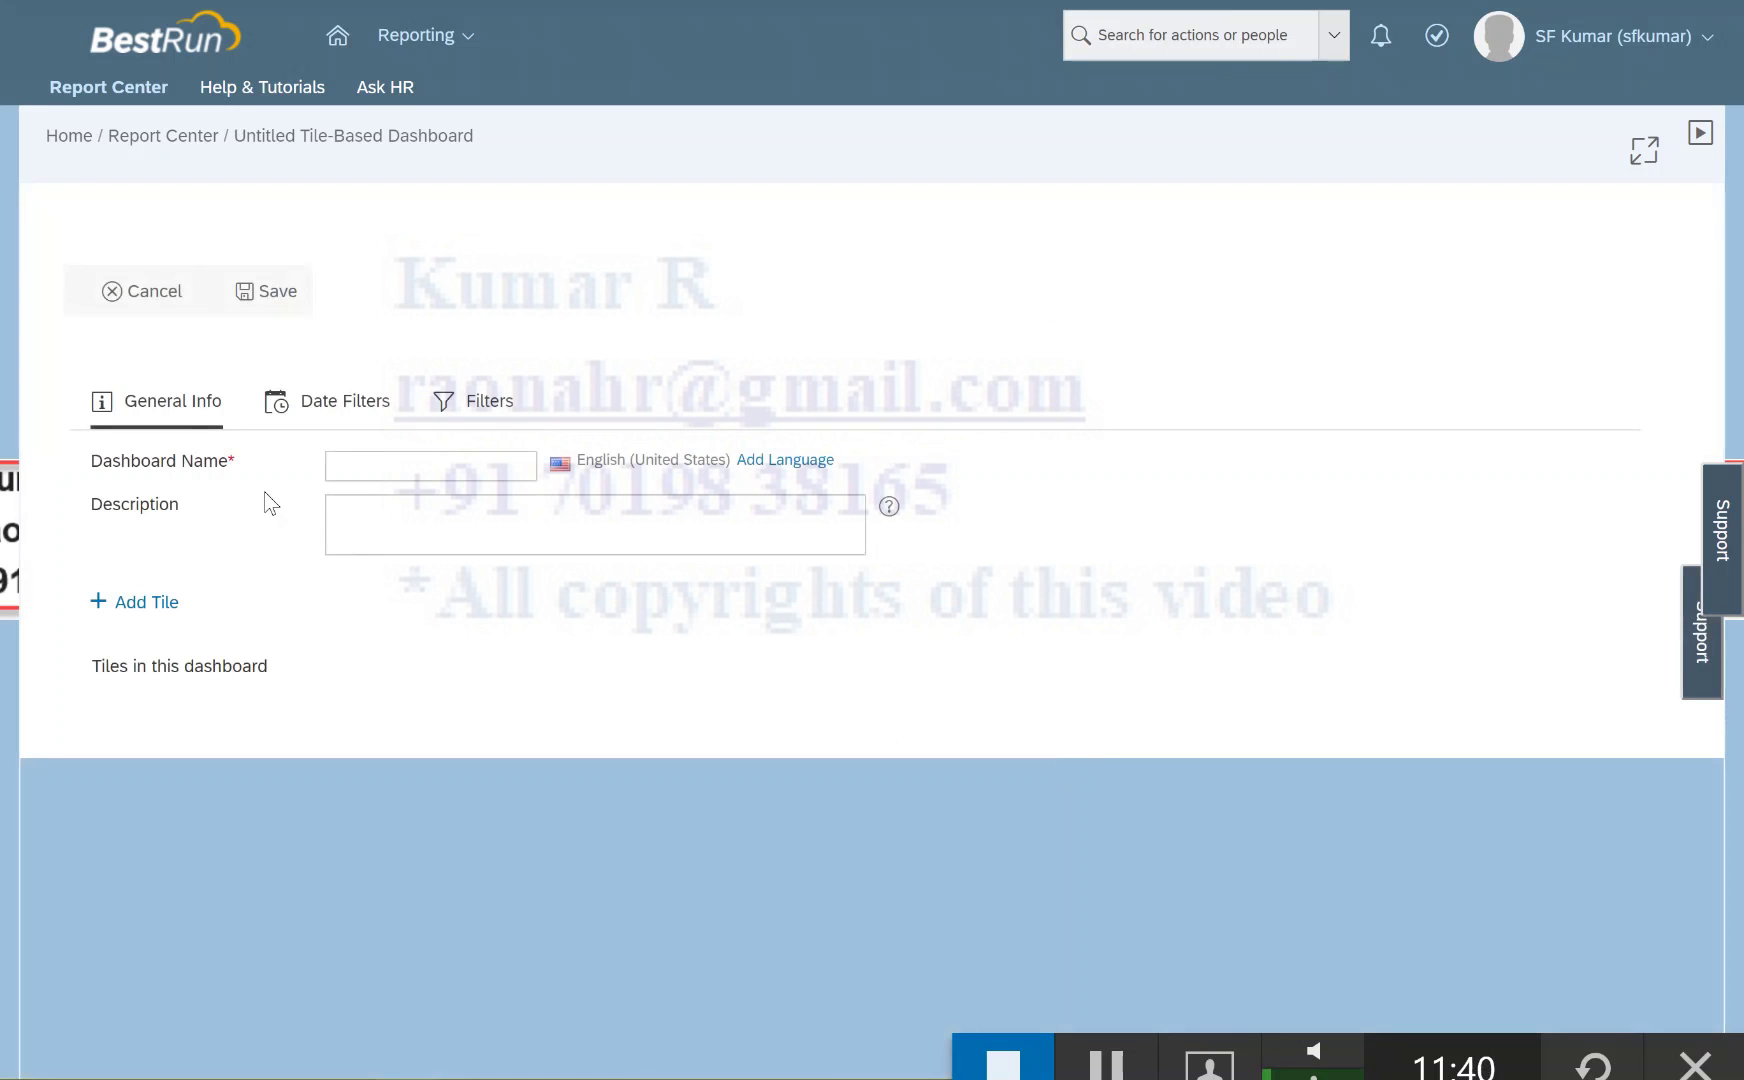
{"action": "left_click", "coordinate": [372, 470]}
{"action": "left_click", "coordinate": [185, 214]}
{"action": "left_click", "coordinate": [160, 140]}
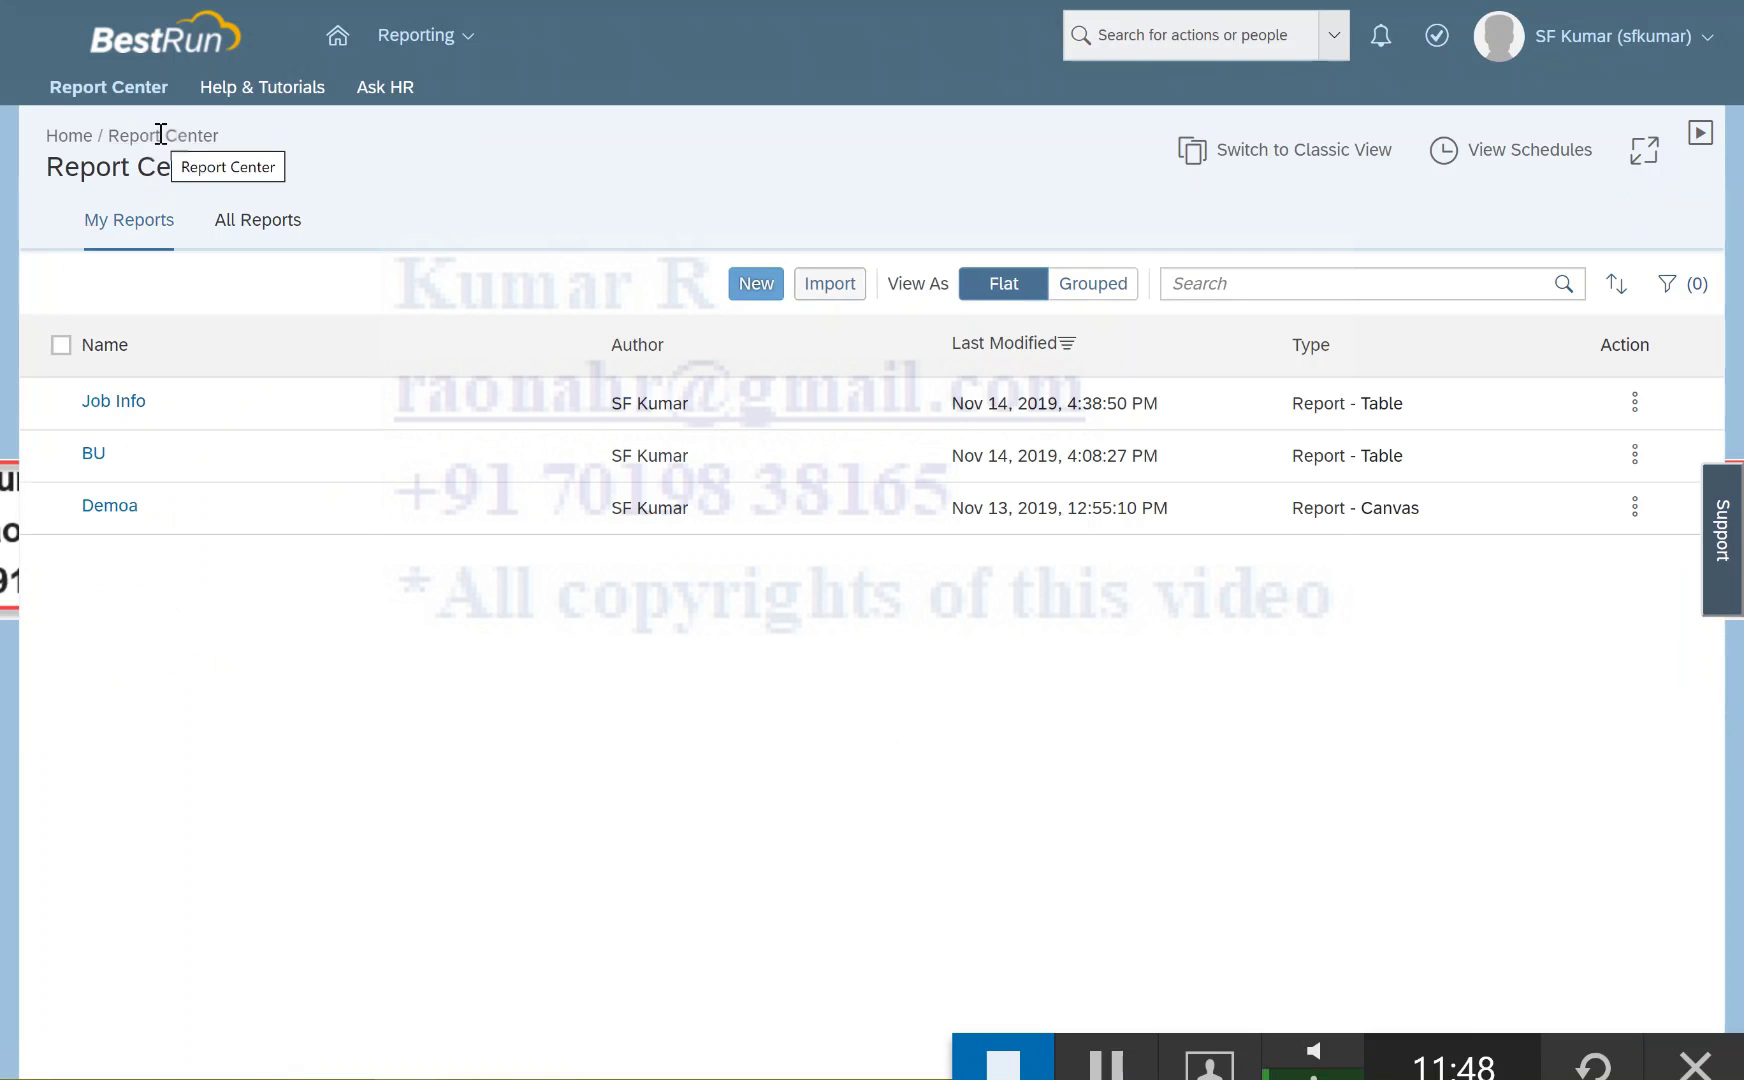
Create a new Dashboard report and focus the Dashboard Name field of its General Info form
{"action": "left_click", "coordinate": [740, 290]}
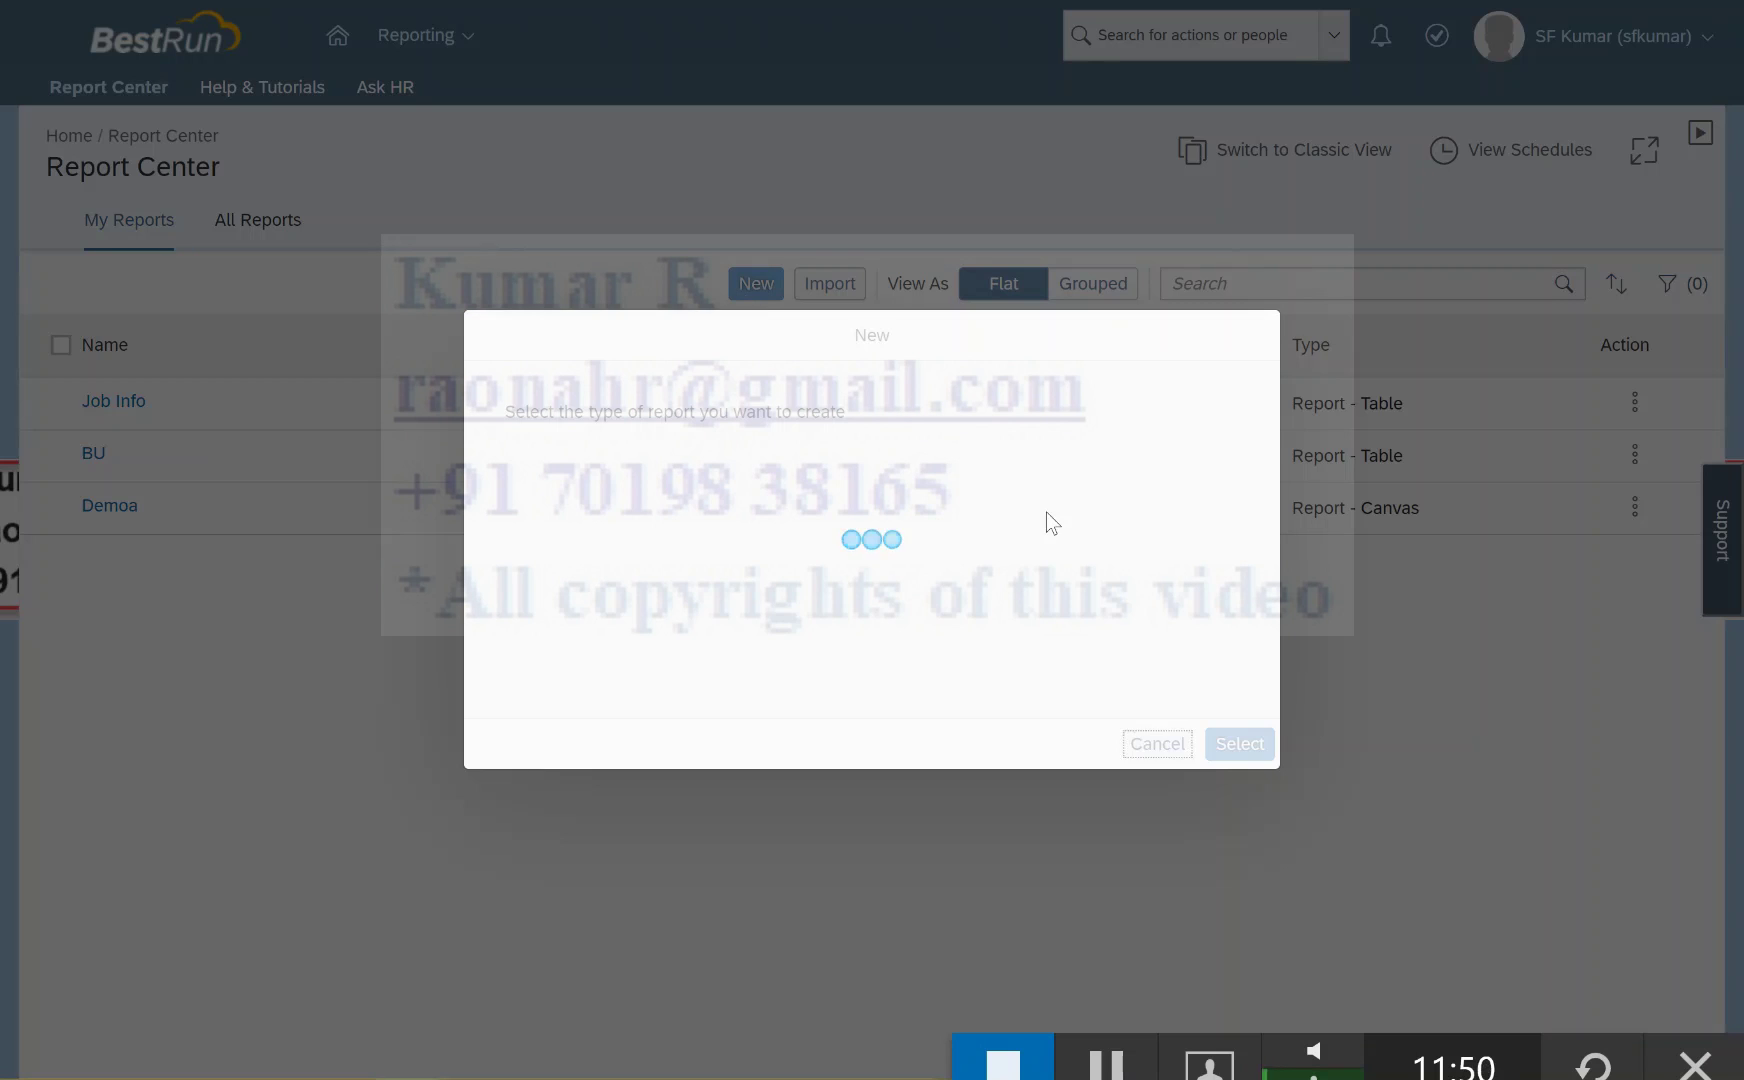
{"action": "left_click", "coordinate": [1128, 580]}
{"action": "left_click", "coordinate": [1238, 744]}
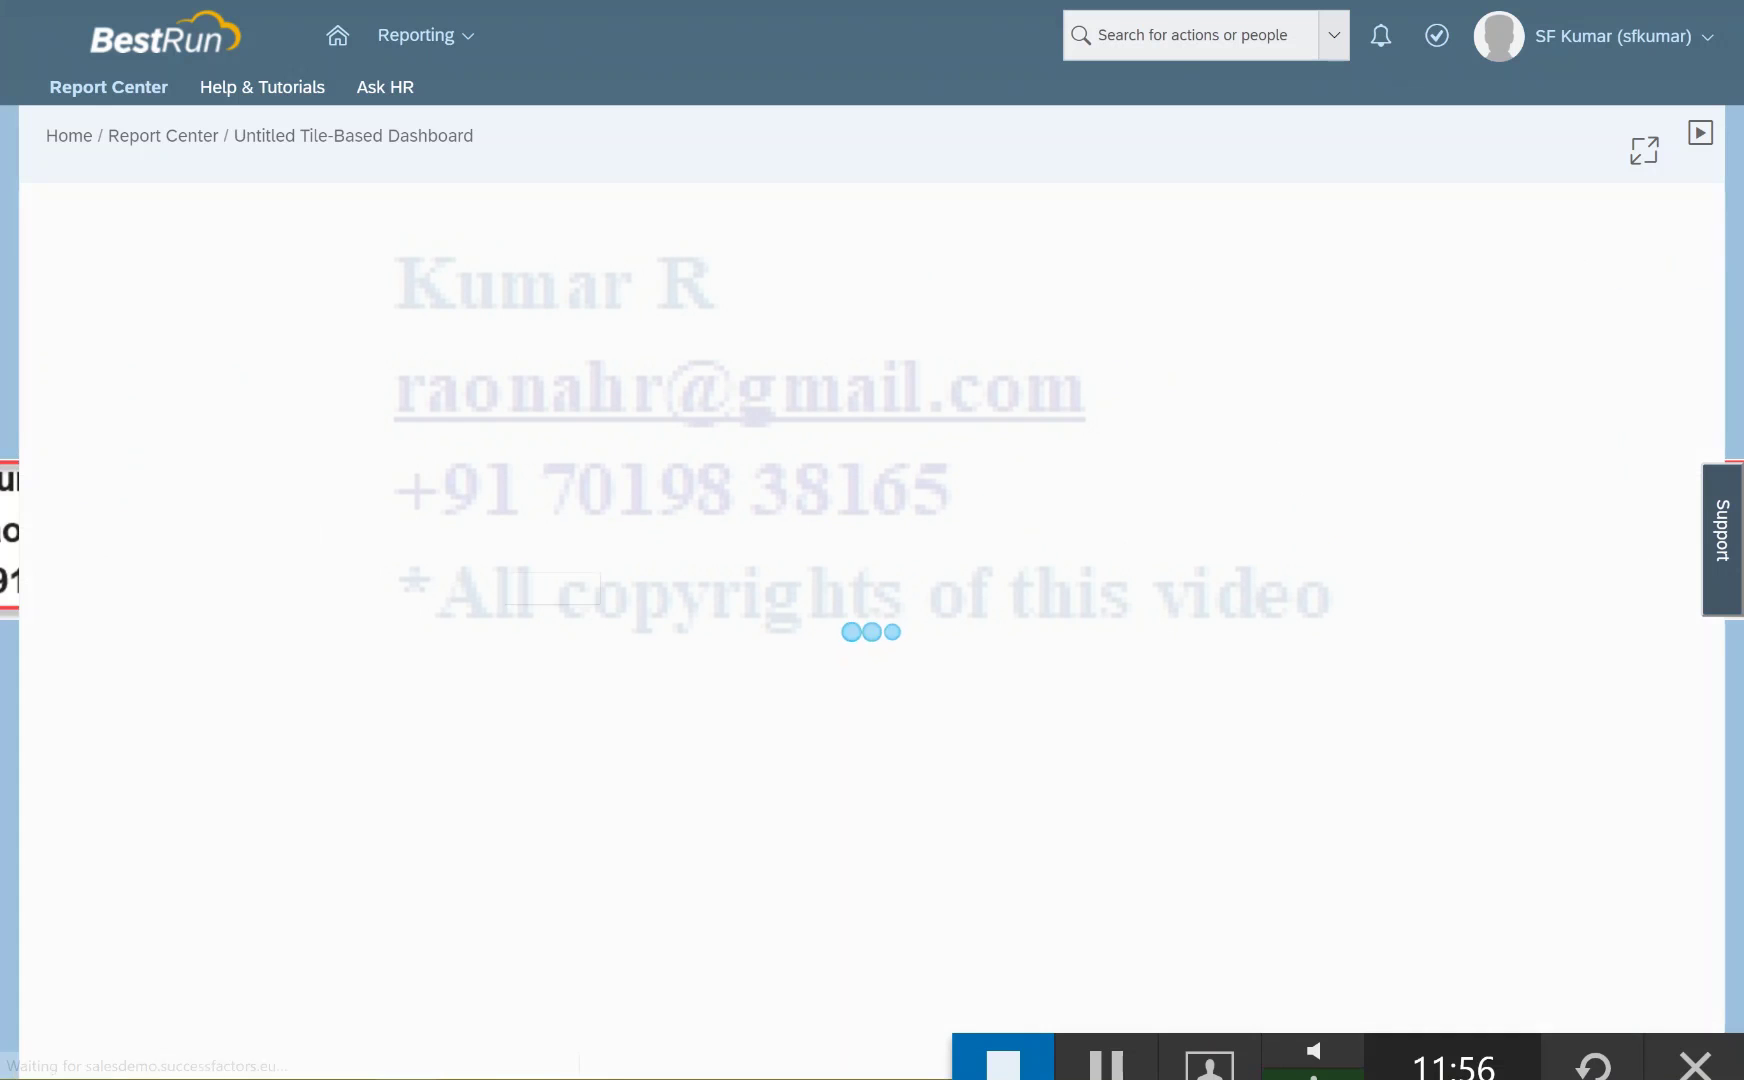
{"action": "left_click", "coordinate": [475, 467]}
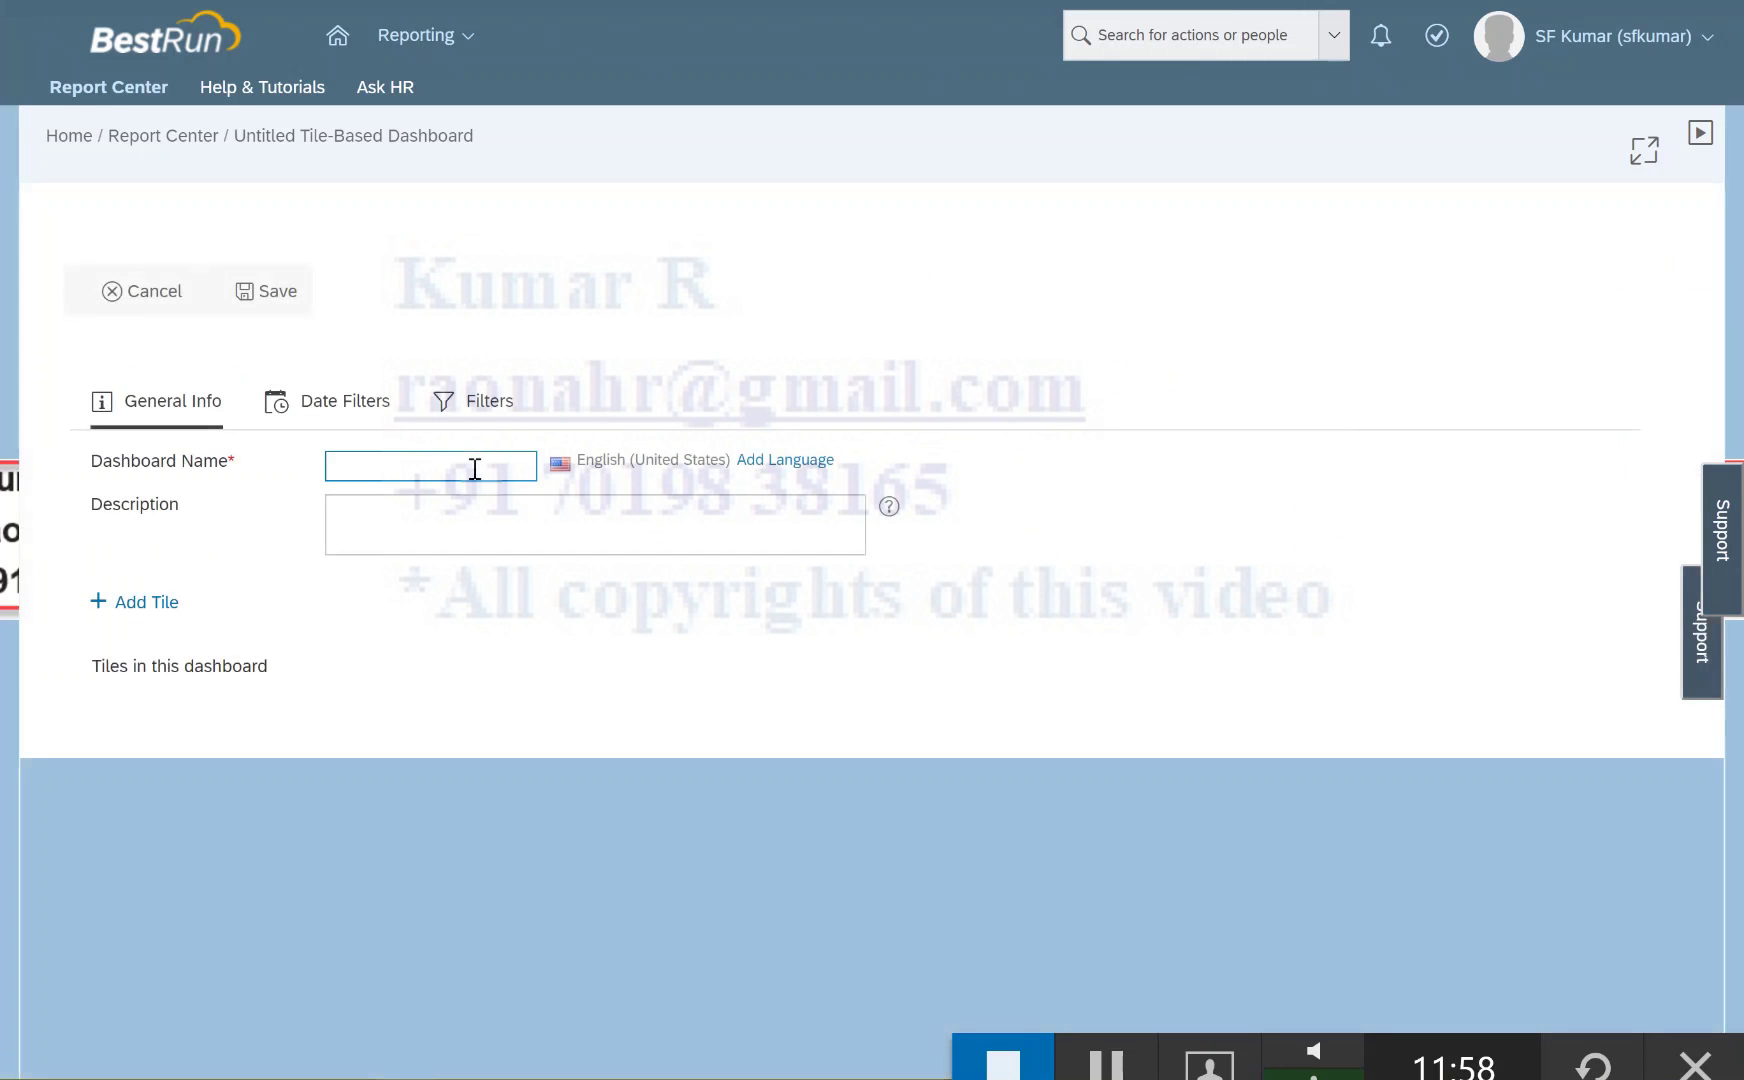